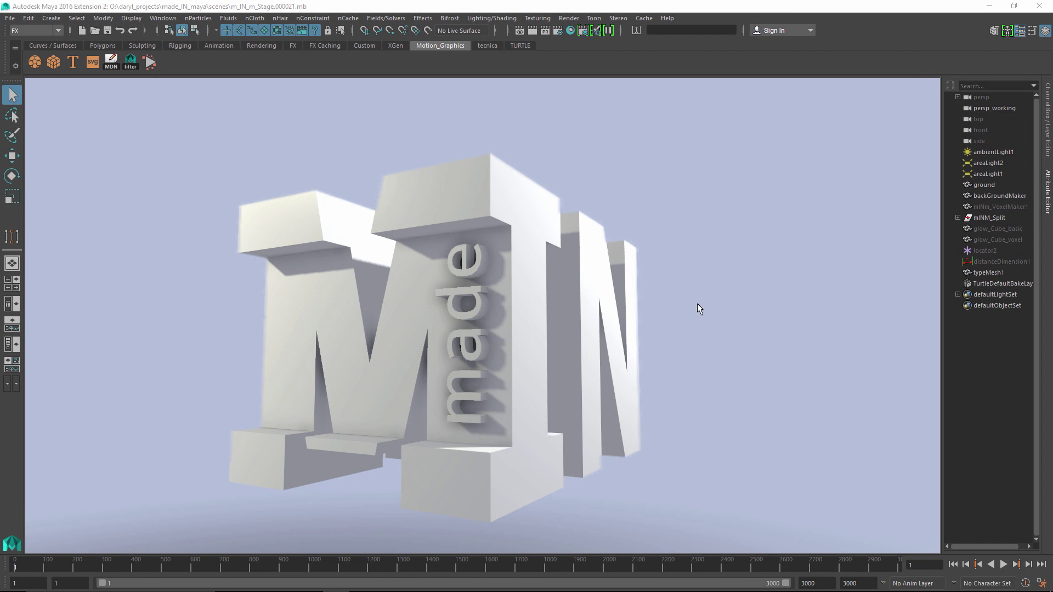
Turn glow_Cube_basic into a row of pink MASH cubes and show Motion_glow_Cube_basic's settings.
alt+drag(697, 304, 717, 310)
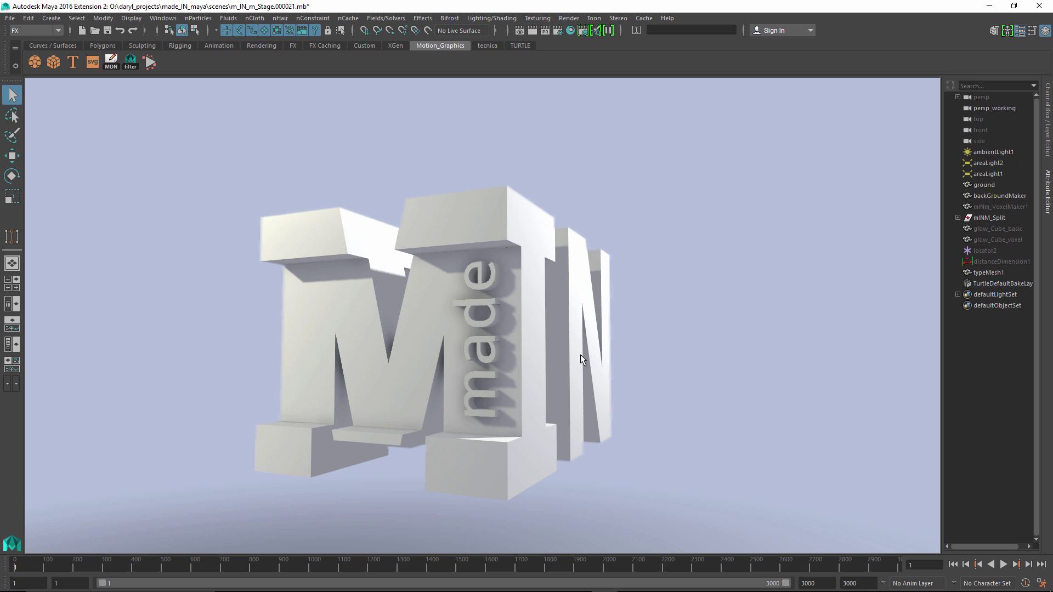
click(984, 227)
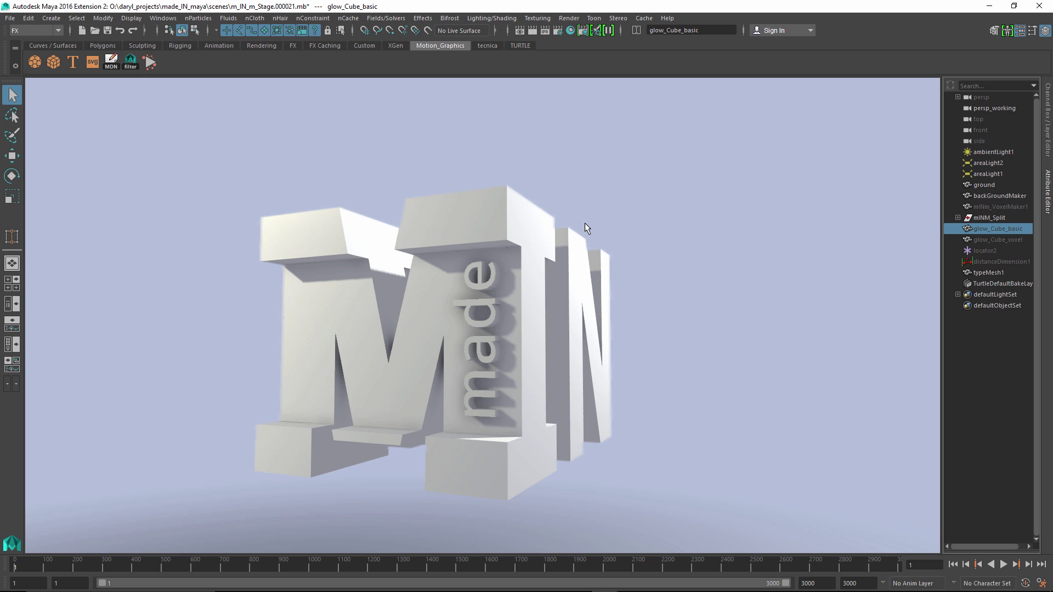
alt+middle_drag(456, 239, 391, 233)
alt+right_drag(475, 237, 456, 232)
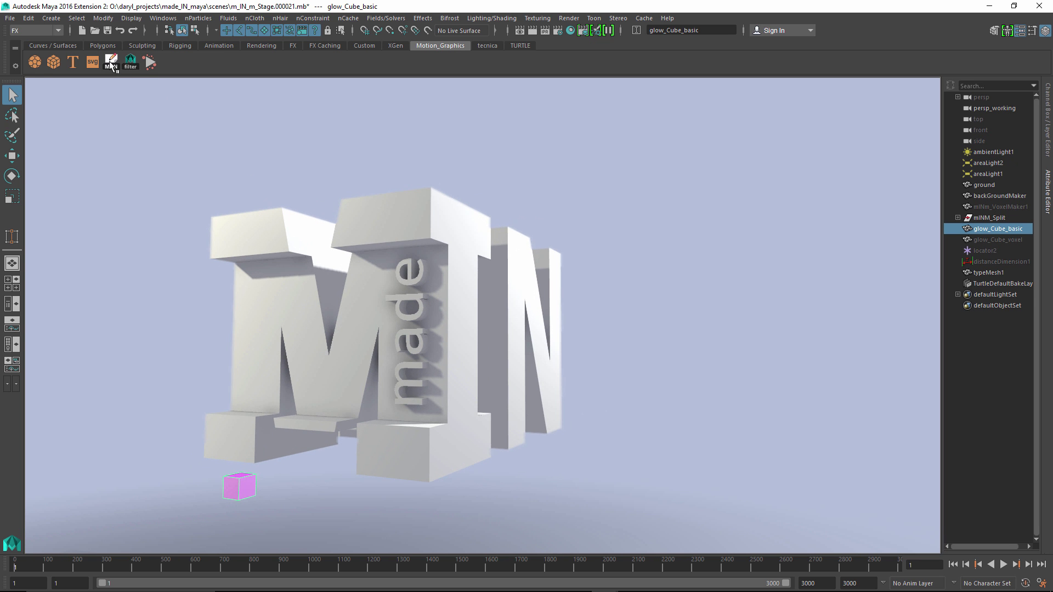
alt+middle_drag(465, 322, 439, 299)
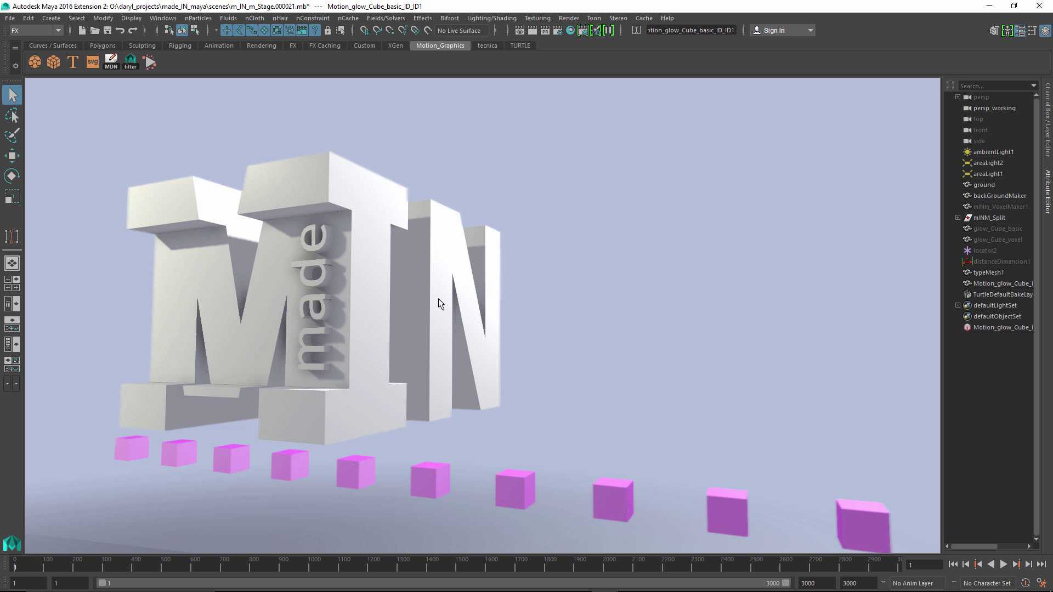
alt+right_drag(439, 299, 403, 316)
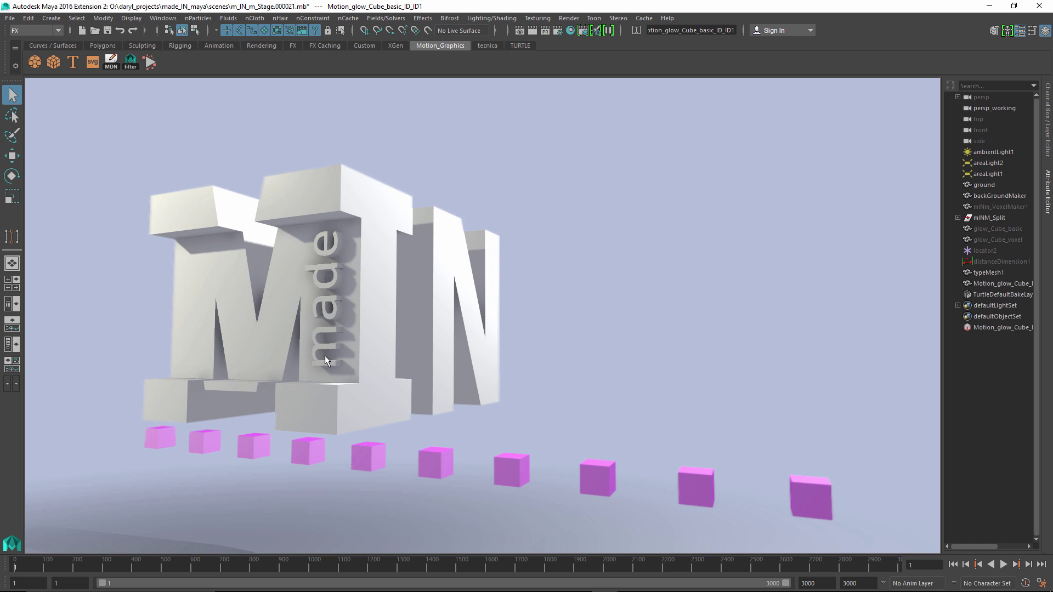
click(993, 327)
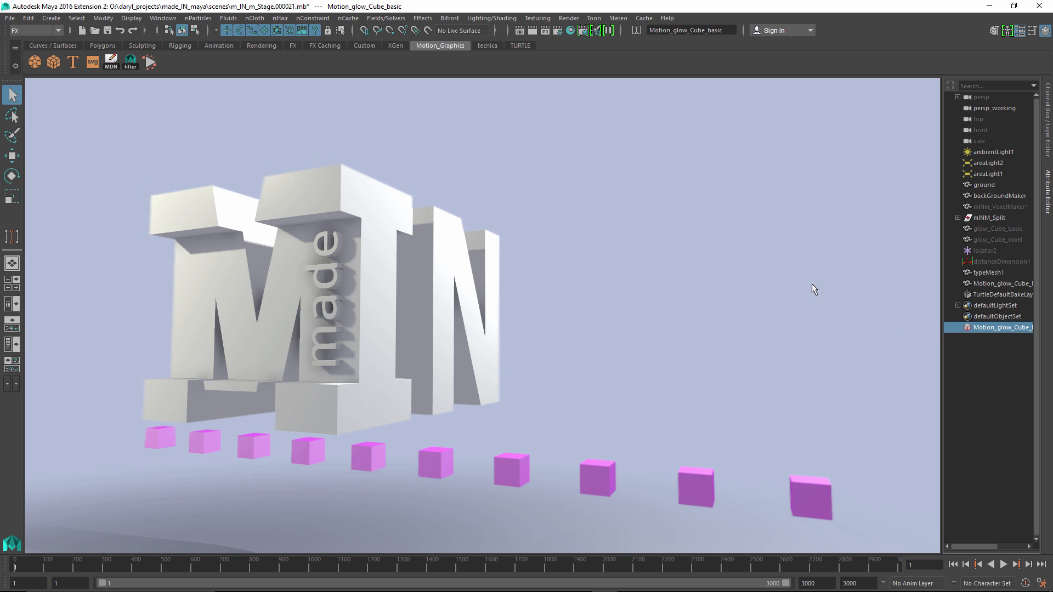
click(1049, 174)
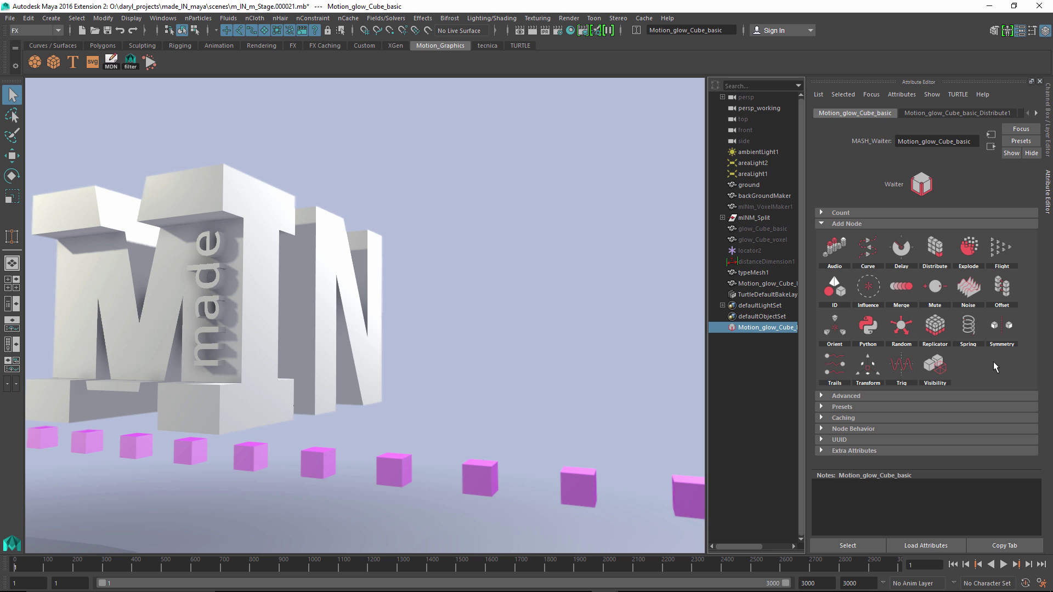
Change the Distribute1 distribution type to Grid after briefly trying Radial.
click(969, 113)
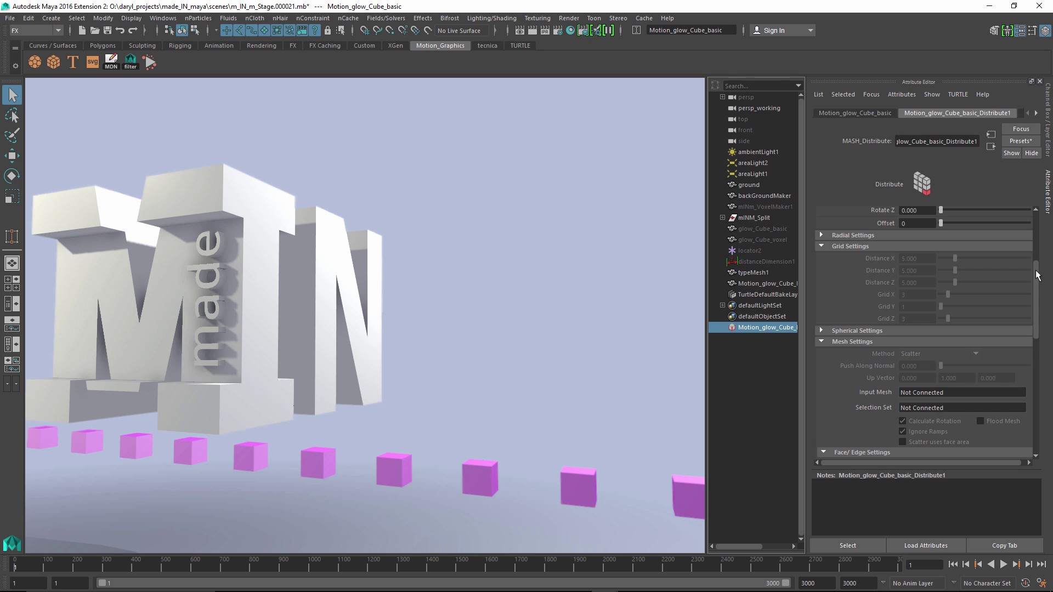
scroll(933, 269, up, 5)
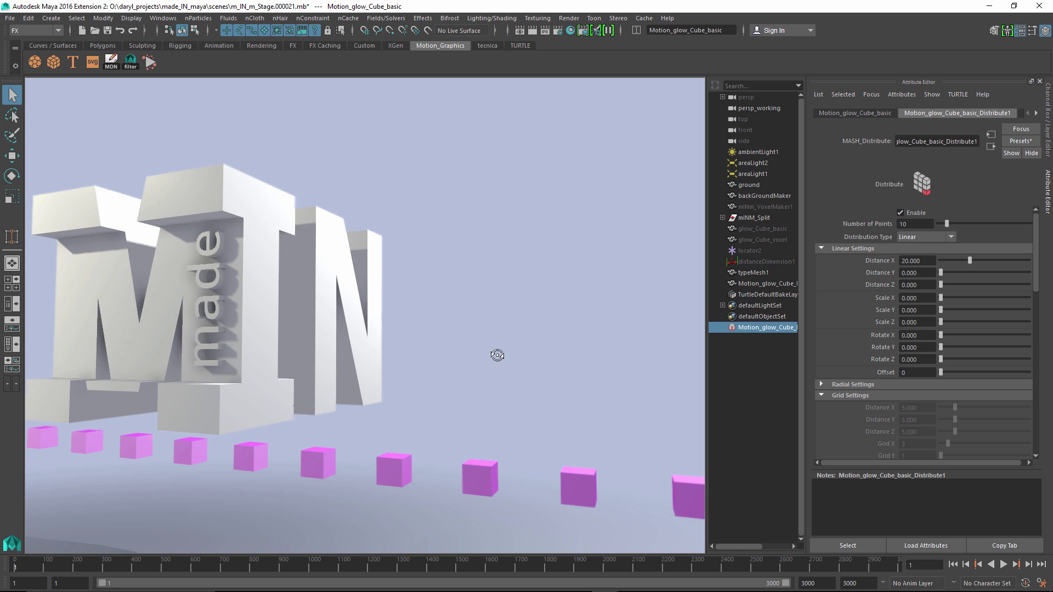
alt+right_drag(496, 355, 400, 359)
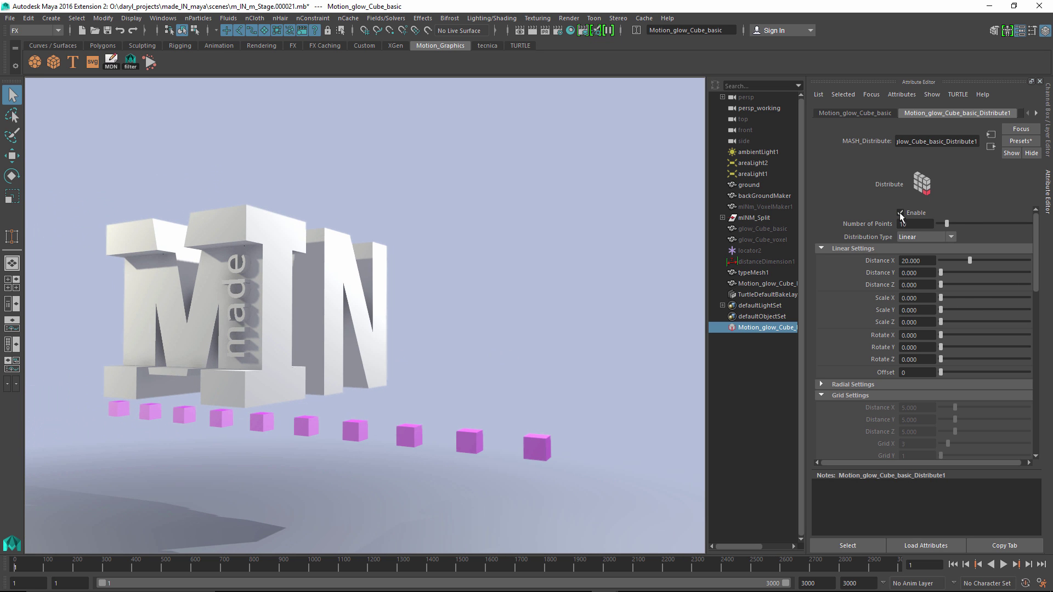
drag(954, 224, 987, 224)
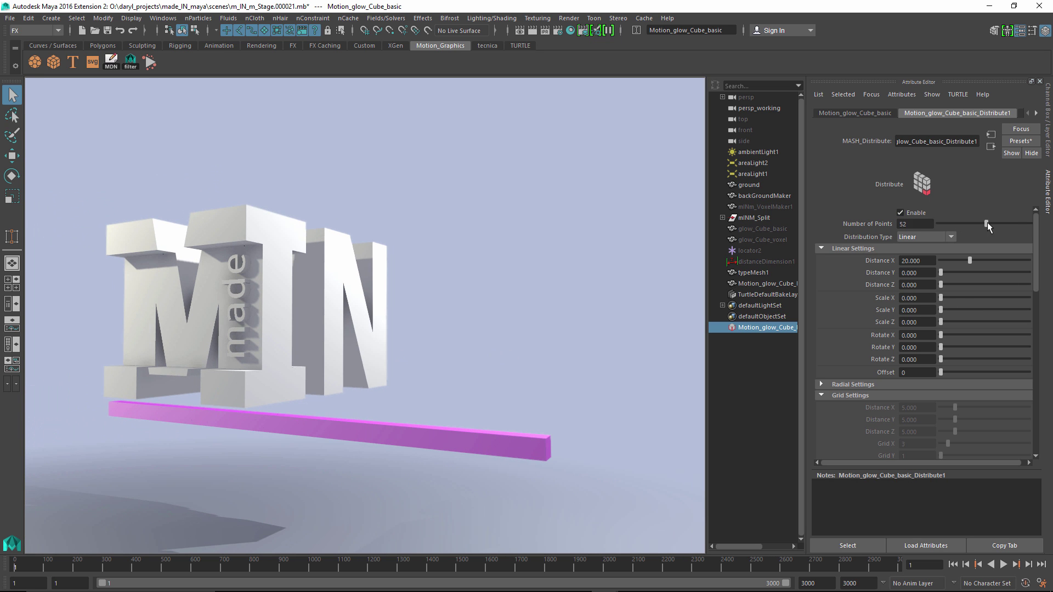
click(924, 238)
click(939, 265)
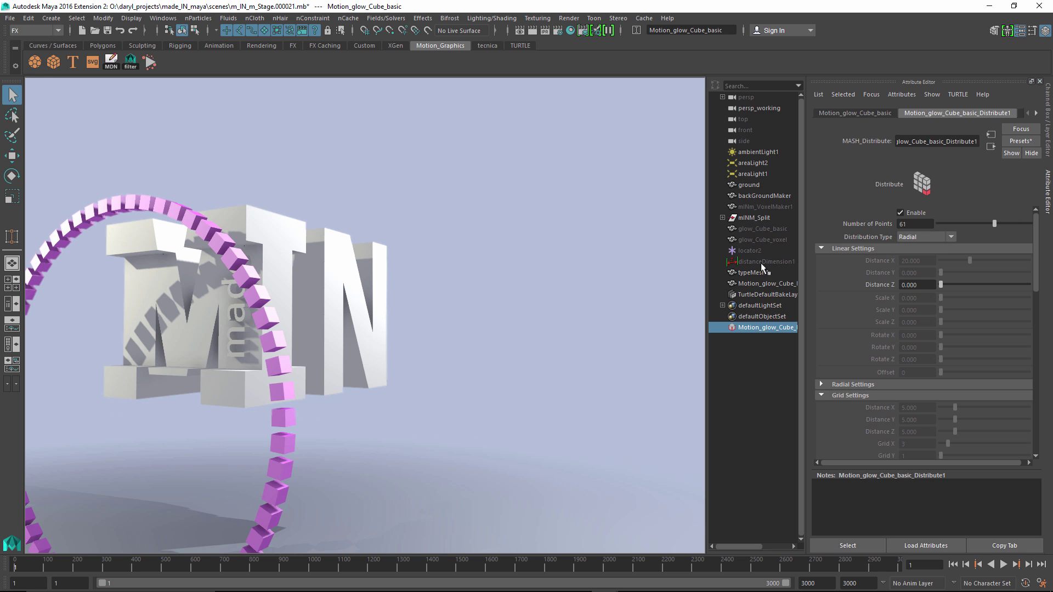
mouse_move(482, 277)
alt+mouse_down()
mouse_move(587, 236)
mouse_move(552, 234)
mouse_move(571, 242)
mouse_move(528, 254)
mouse_move(548, 242)
mouse_move(460, 245)
mouse_move(491, 258)
alt+mouse_up()
click(931, 239)
click(926, 308)
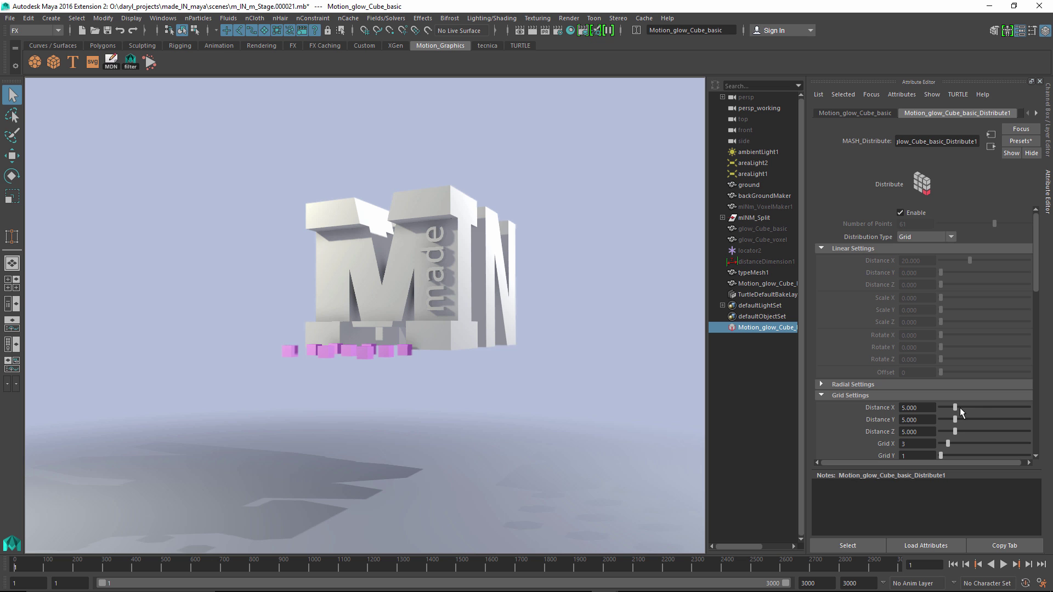
Set Grid X and Z to 50 cubes, with Distance X 39 and Distance Z 43.
drag(956, 408, 1022, 424)
drag(953, 432, 1042, 417)
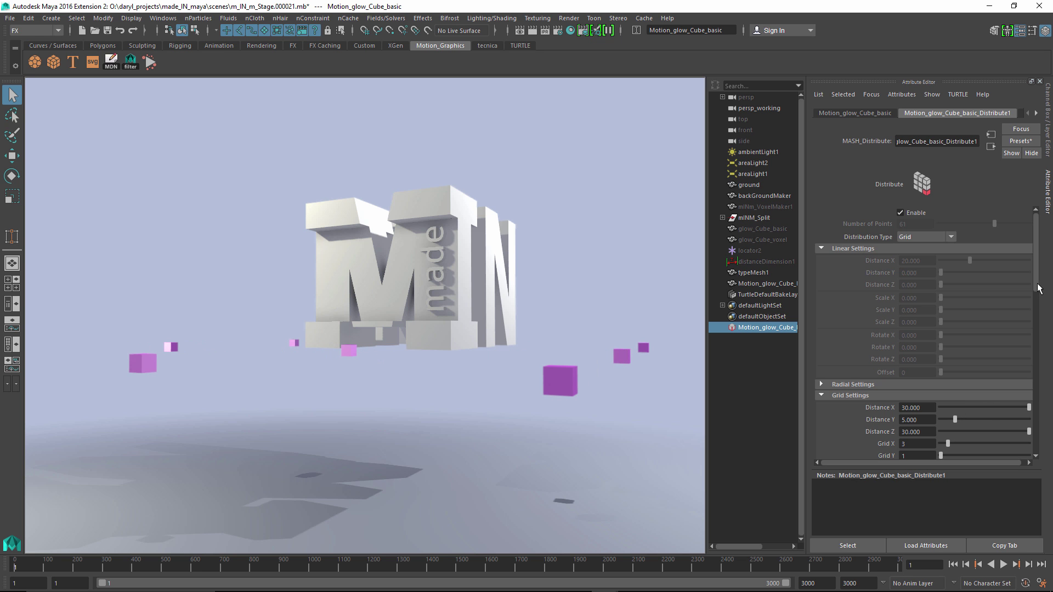
drag(1038, 286, 1038, 324)
drag(949, 325, 1034, 328)
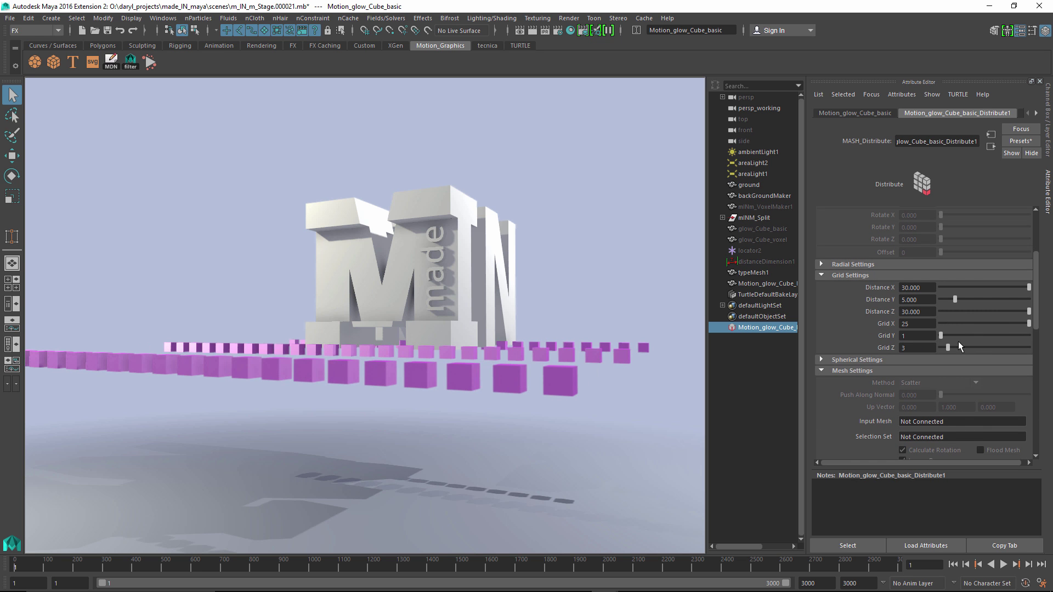
drag(949, 348, 1032, 347)
alt+drag(428, 335, 708, 347)
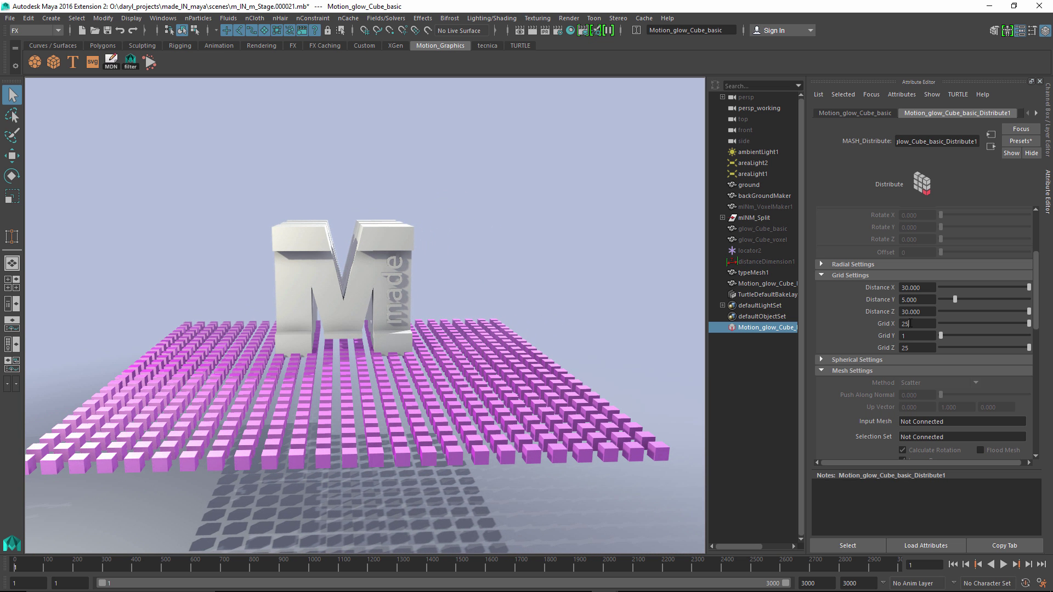
text(50)
key(Tab)
key(Tab)
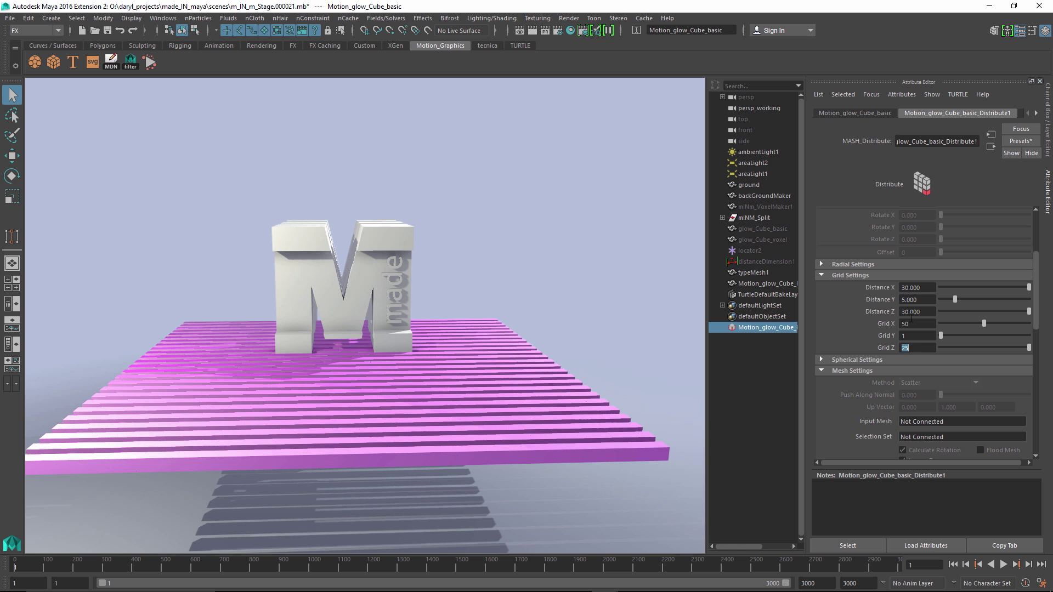
text(50)
key(Return)
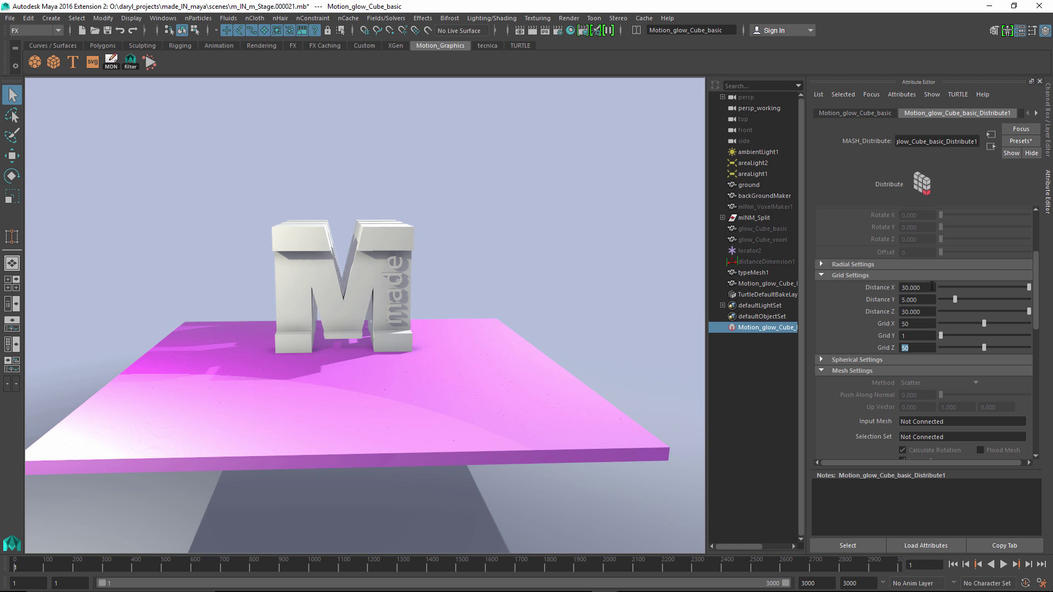
scroll(932, 287, up, 9)
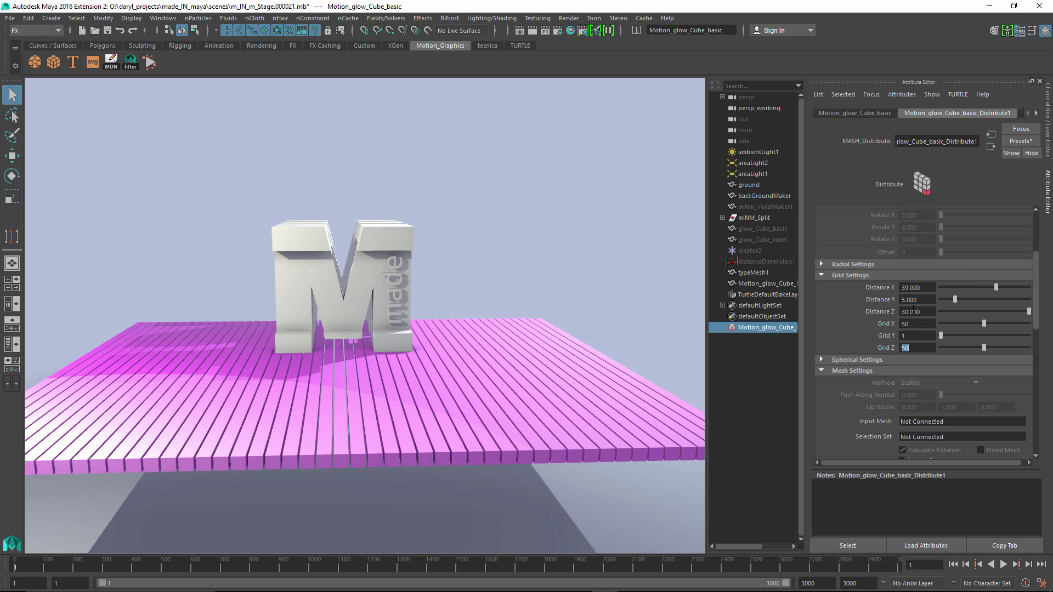
scroll(913, 312, up, 13)
Orbit and pull back the view to inspect the cube floor beneath the M and made letters.
alt+drag(358, 310, 397, 312)
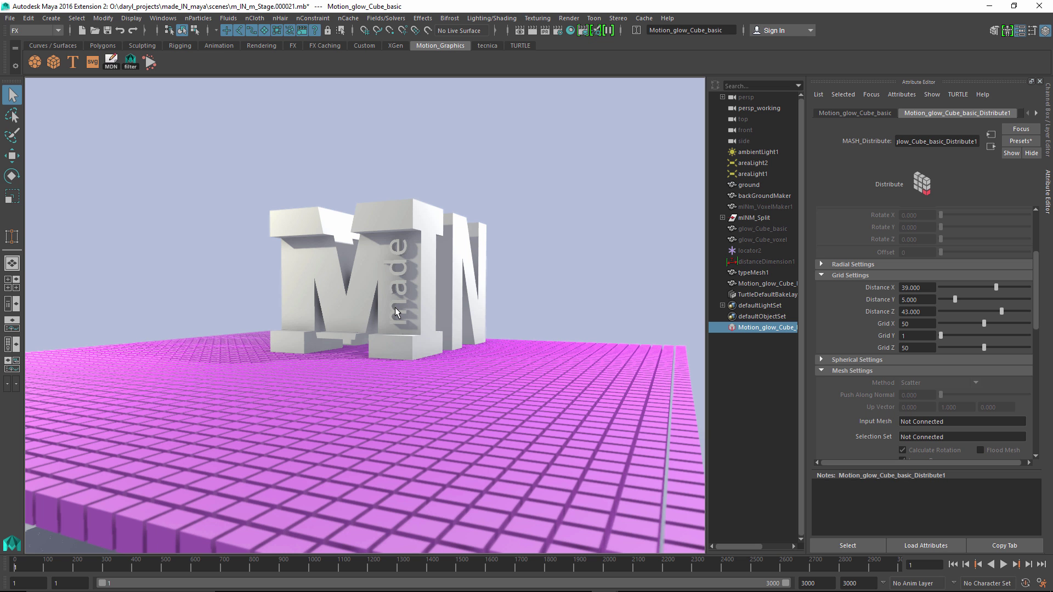
alt+right_drag(359, 297, 582, 300)
mouse_move(481, 316)
alt+mouse_down()
mouse_move(492, 324)
mouse_move(487, 315)
alt+mouse_up()
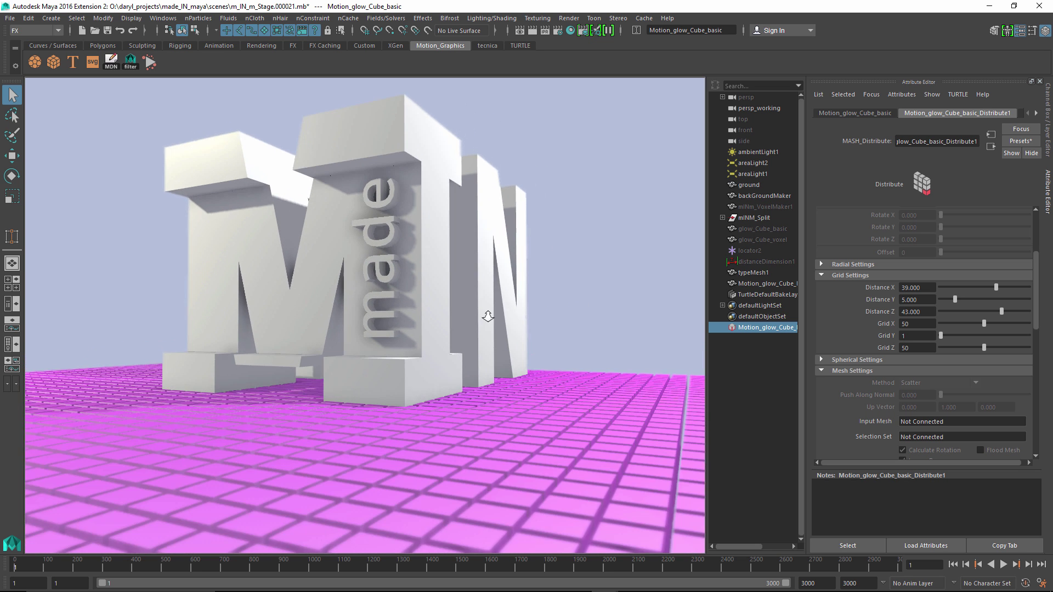
alt+right_drag(488, 316, 370, 320)
alt+drag(371, 321, 381, 348)
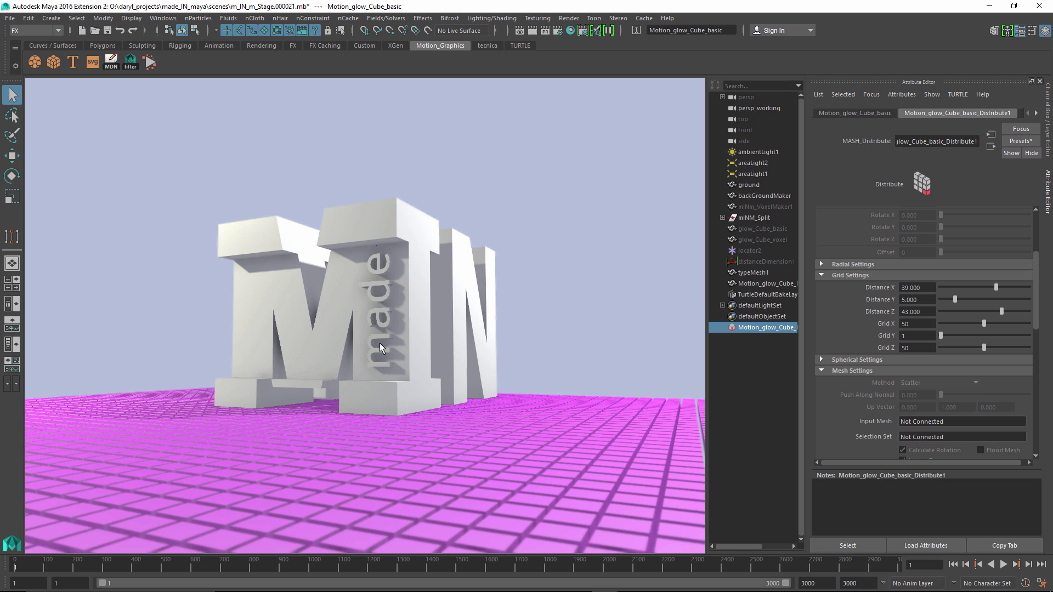
alt+drag(329, 269, 242, 269)
alt+right_drag(242, 269, 198, 271)
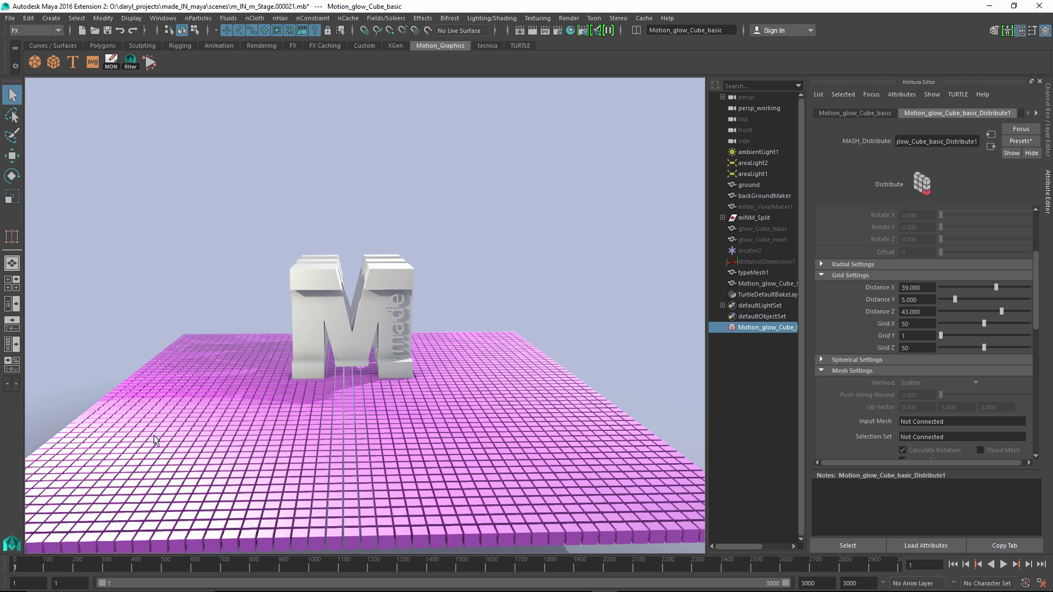
alt+middle_drag(373, 292, 372, 328)
mouse_move(509, 340)
alt+right_down()
mouse_move(315, 324)
mouse_move(146, 327)
mouse_move(515, 325)
alt+right_up()
alt+drag(515, 324, 493, 301)
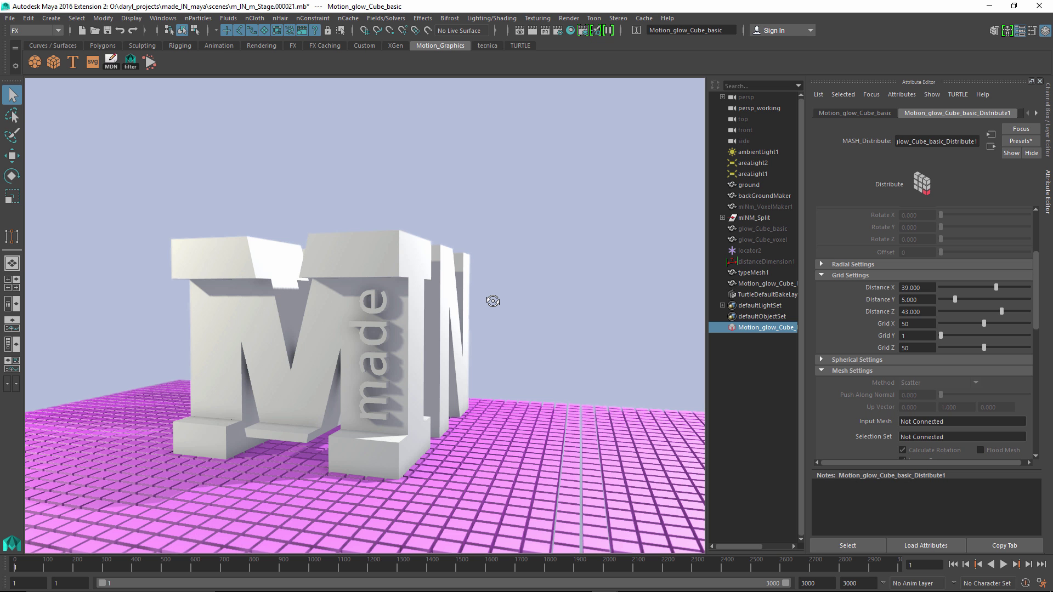
alt+drag(493, 301, 520, 311)
Add an Influence node to the Motion_glow_Cube_basic network.
click(846, 114)
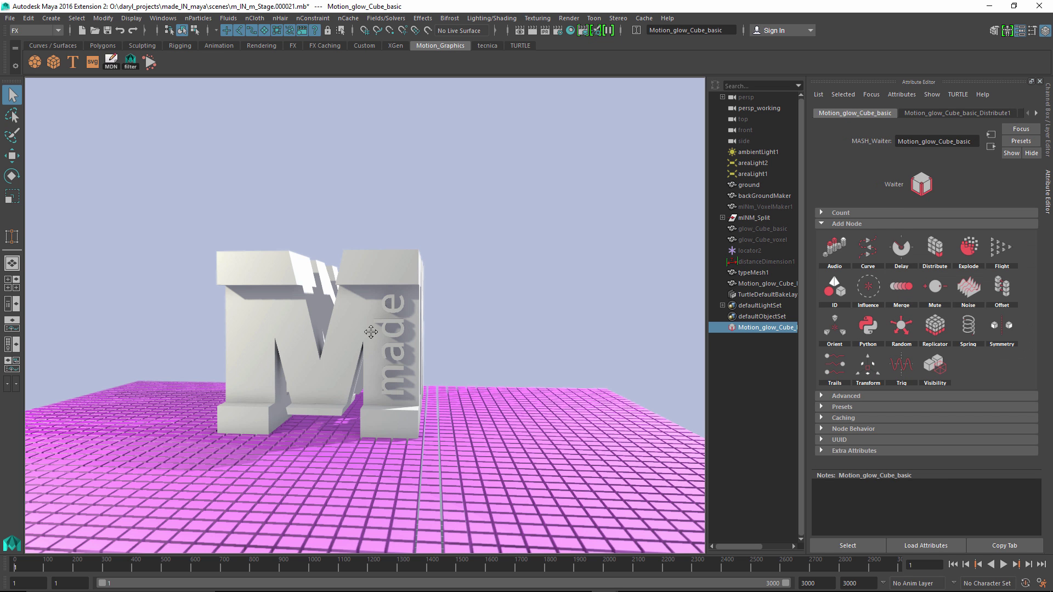
alt+drag(371, 332, 450, 337)
alt+right_drag(451, 338, 472, 340)
alt+drag(471, 340, 478, 347)
alt+middle_drag(432, 347, 477, 309)
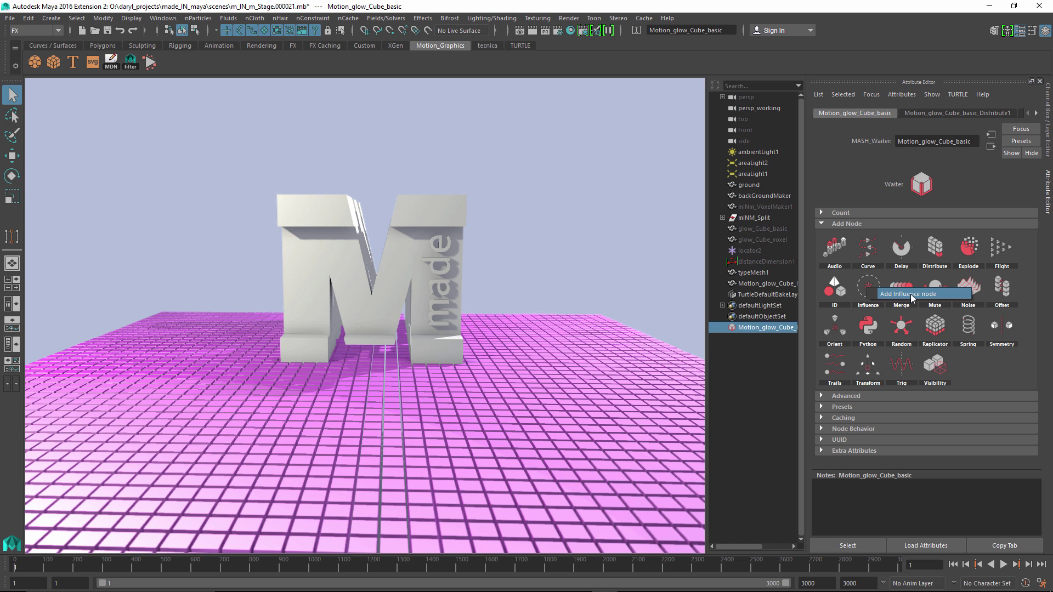
click(869, 287)
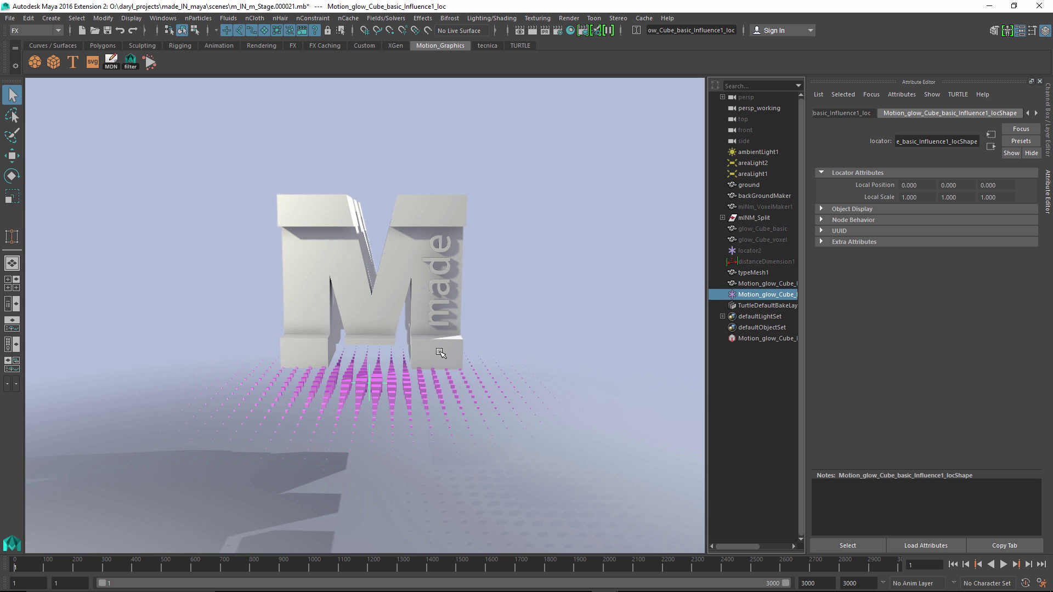
Scale the Influence1 locator to test it, then shrink it to narrow the cube wave.
key(r)
mouse_move(399, 384)
mouse_down()
mouse_move(435, 384)
mouse_move(402, 384)
mouse_up()
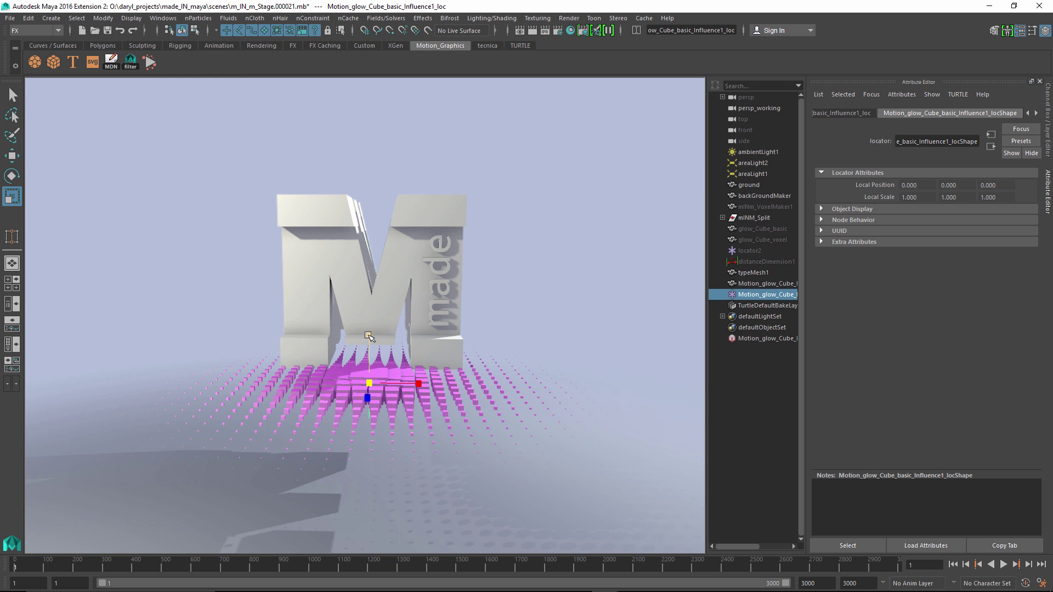
mouse_move(369, 336)
mouse_down()
mouse_move(404, 325)
mouse_move(381, 349)
mouse_up()
key(e)
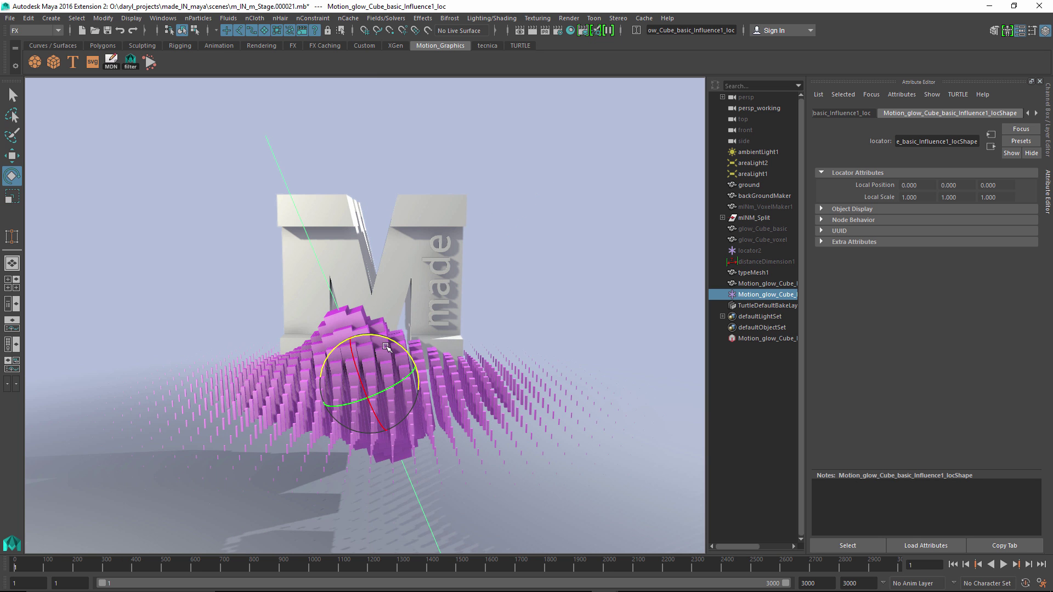
key(ctrl+z)
key(w)
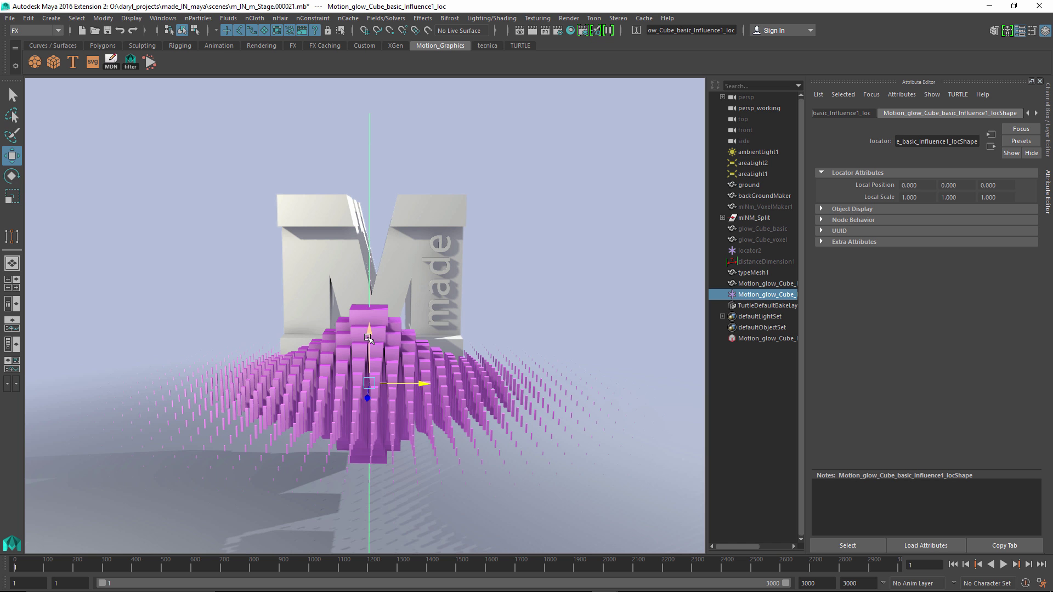
key(e)
key(r)
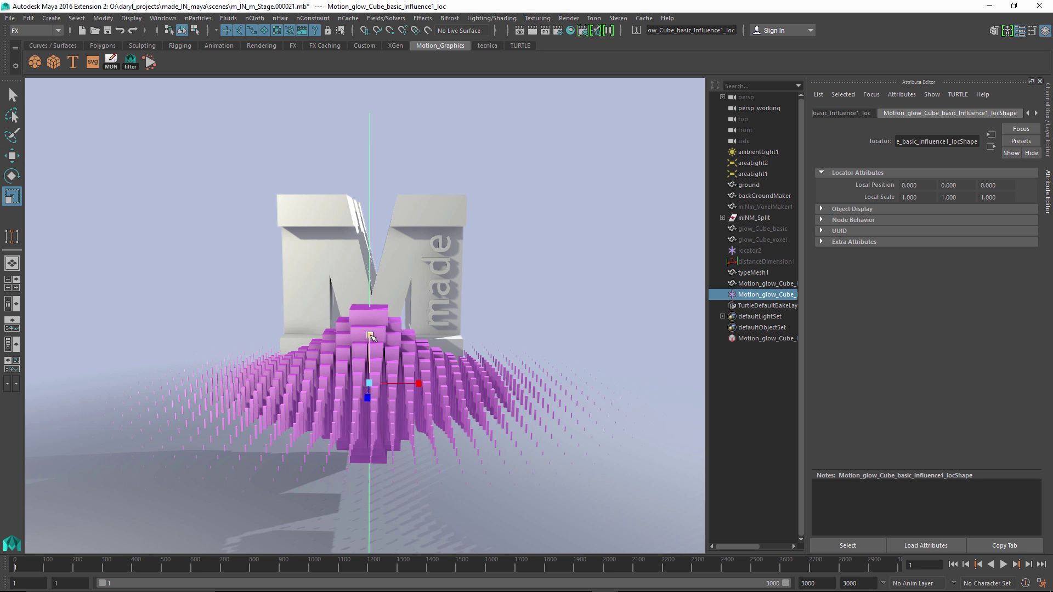
drag(371, 337, 342, 370)
Move the influence locator sideways and toward the front left across the cube field.
key(w)
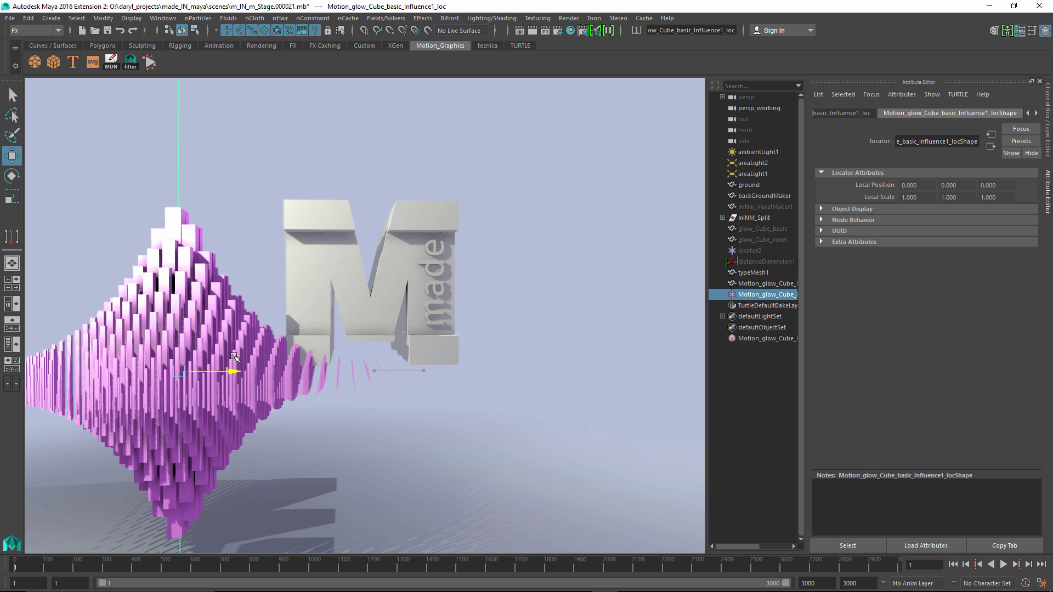
drag(235, 358, 316, 382)
drag(236, 410, 405, 387)
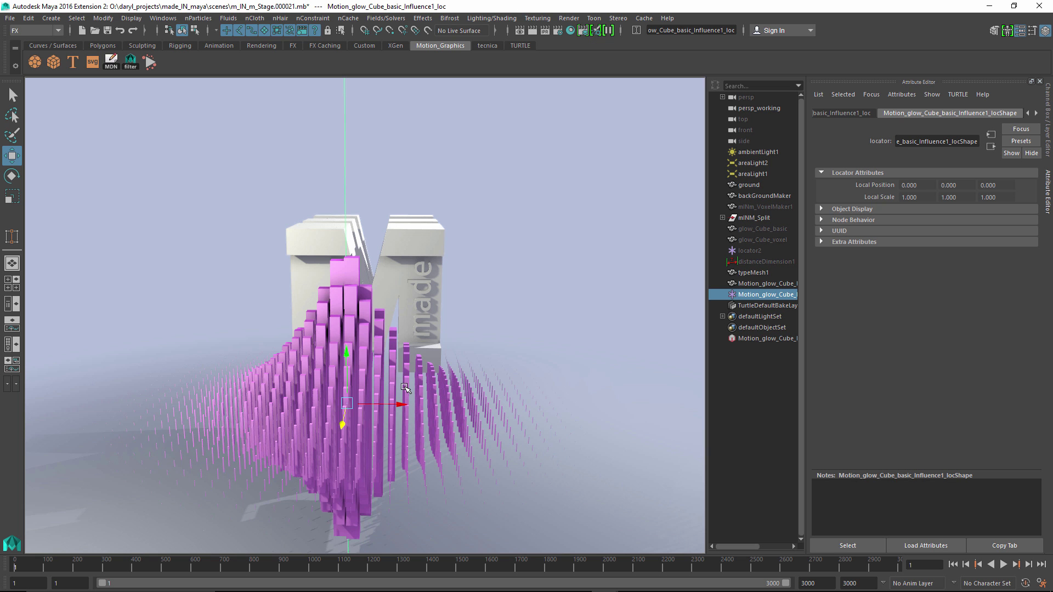
Set Influence Radius to about 42.384, keeping Strength and Step Strength at 1.
click(762, 339)
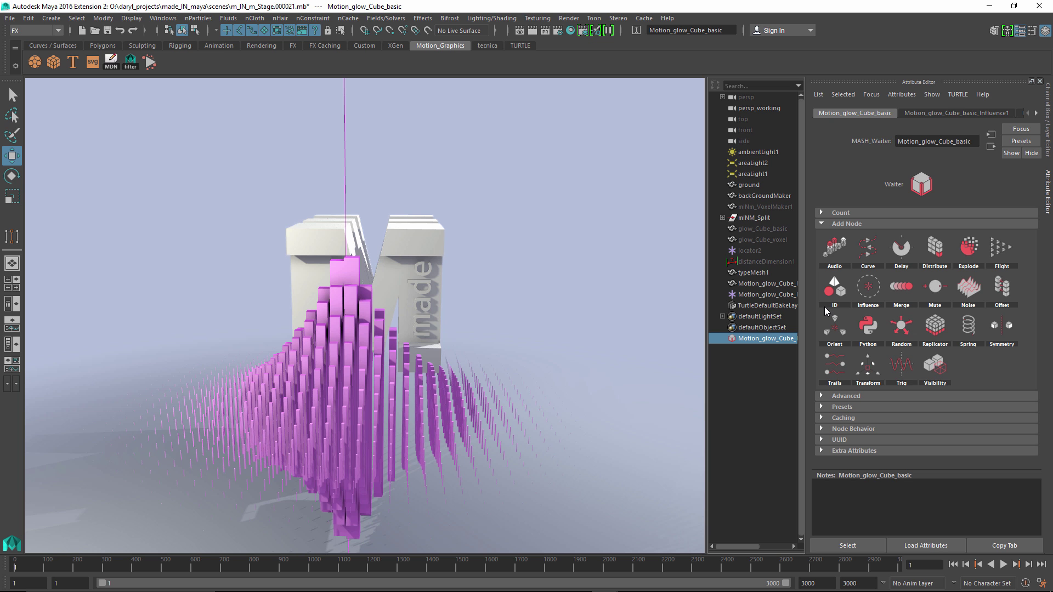
click(955, 113)
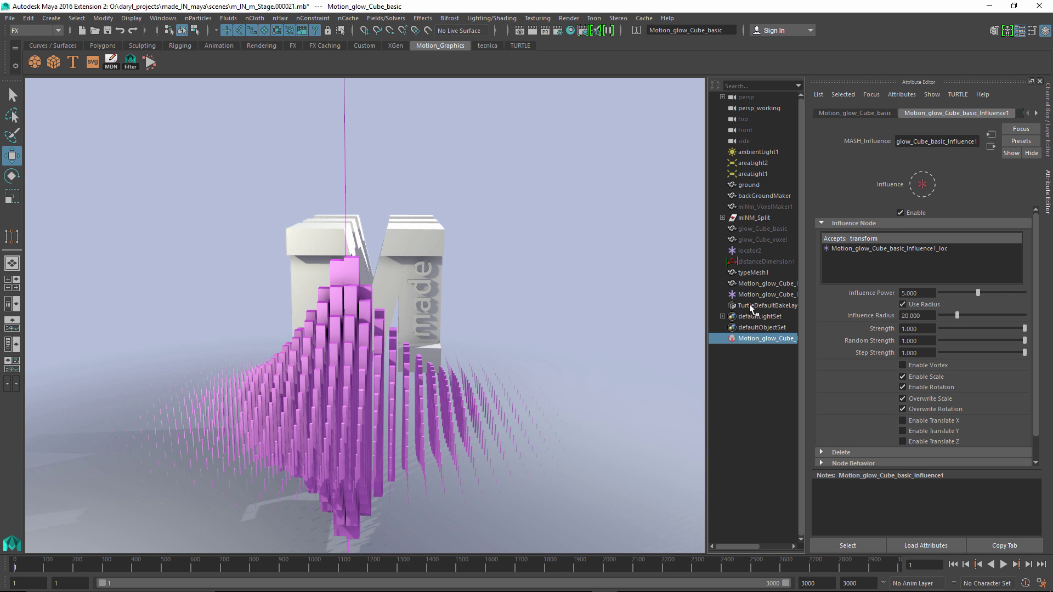
alt+drag(553, 289, 707, 293)
drag(955, 314, 975, 315)
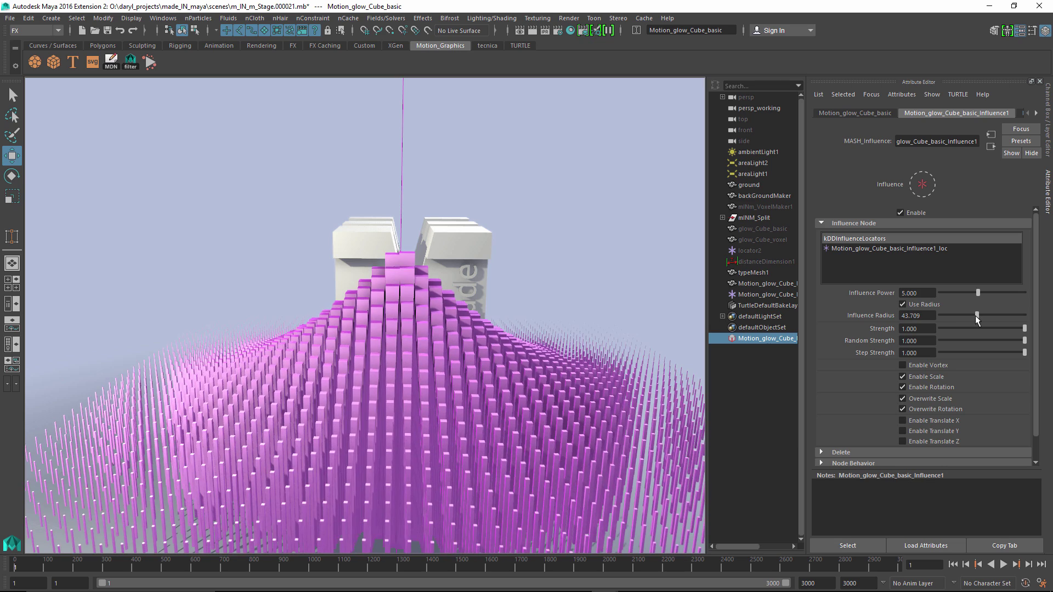
alt+drag(536, 307, 493, 301)
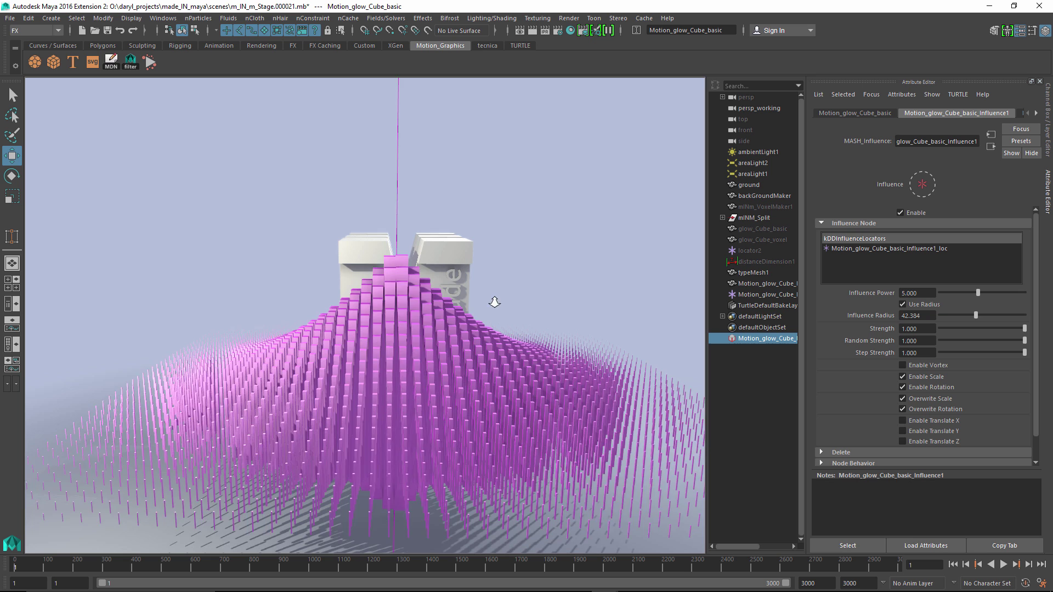
mouse_move(1016, 328)
mouse_down()
mouse_move(945, 329)
mouse_move(1034, 334)
mouse_move(951, 344)
mouse_move(1027, 340)
mouse_up()
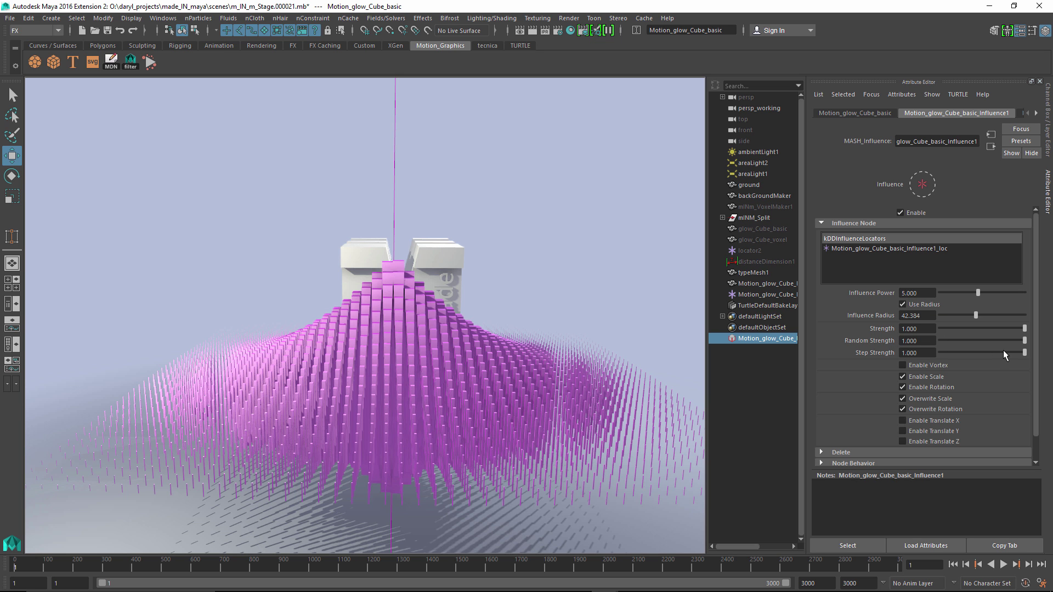
mouse_move(1022, 353)
mouse_down()
mouse_move(992, 355)
mouse_move(1028, 357)
mouse_up()
Scale the influence locator down in Y to flatten the cube dome.
alt+drag(533, 322, 422, 226)
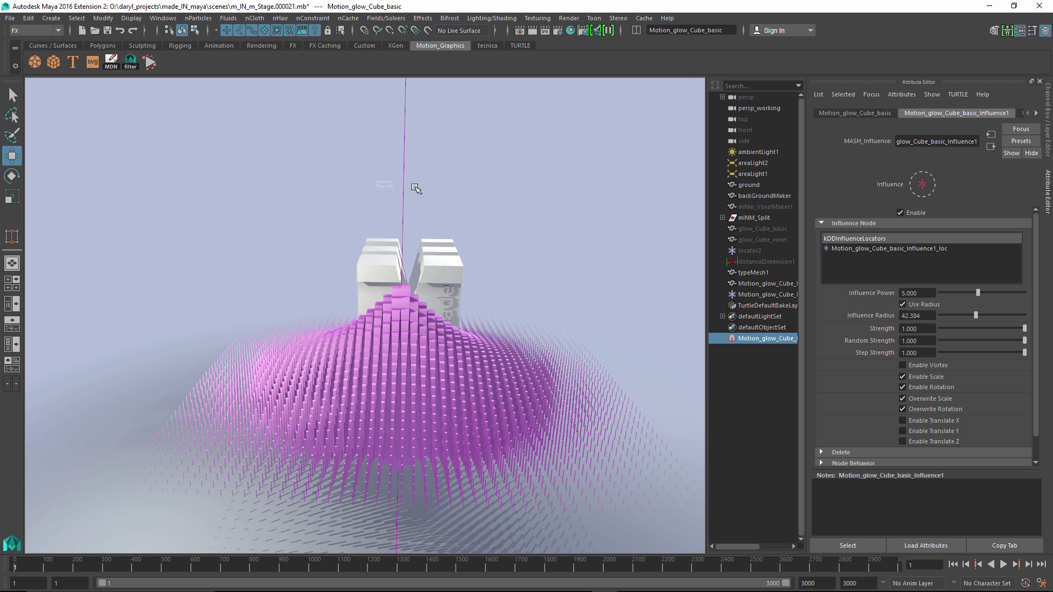
drag(416, 189, 418, 189)
key(r)
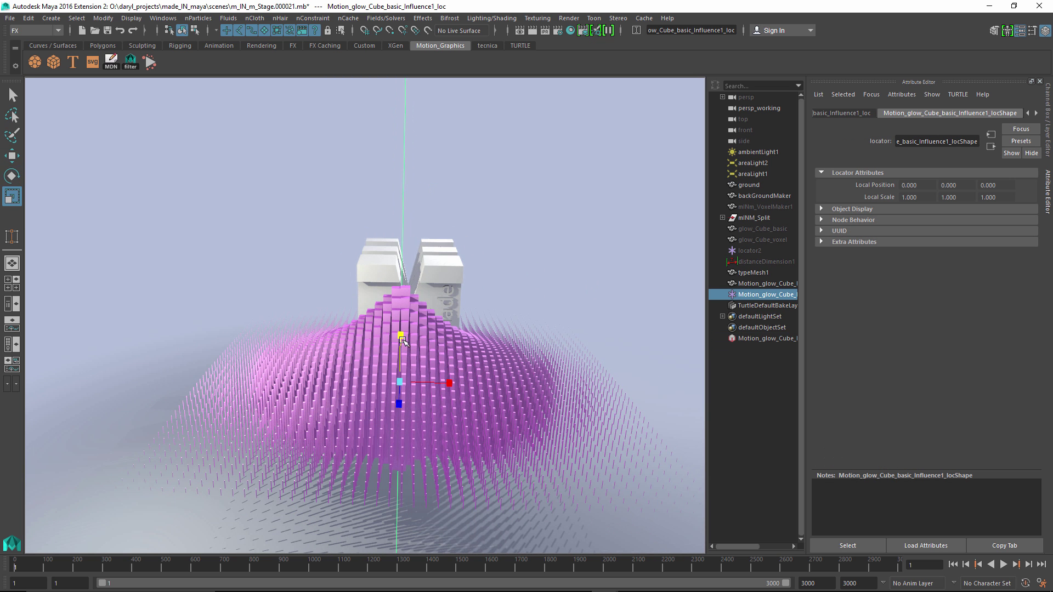
drag(404, 341, 403, 397)
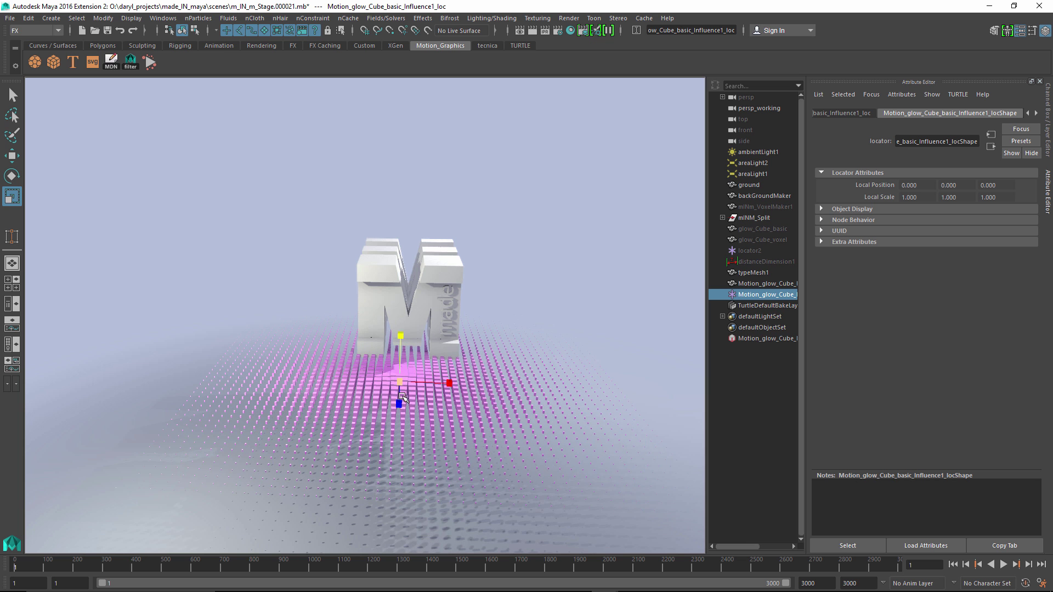
alt+drag(483, 368, 488, 358)
Turn off Use Radius on the Influence node and squash the locator into separated cubes.
click(763, 339)
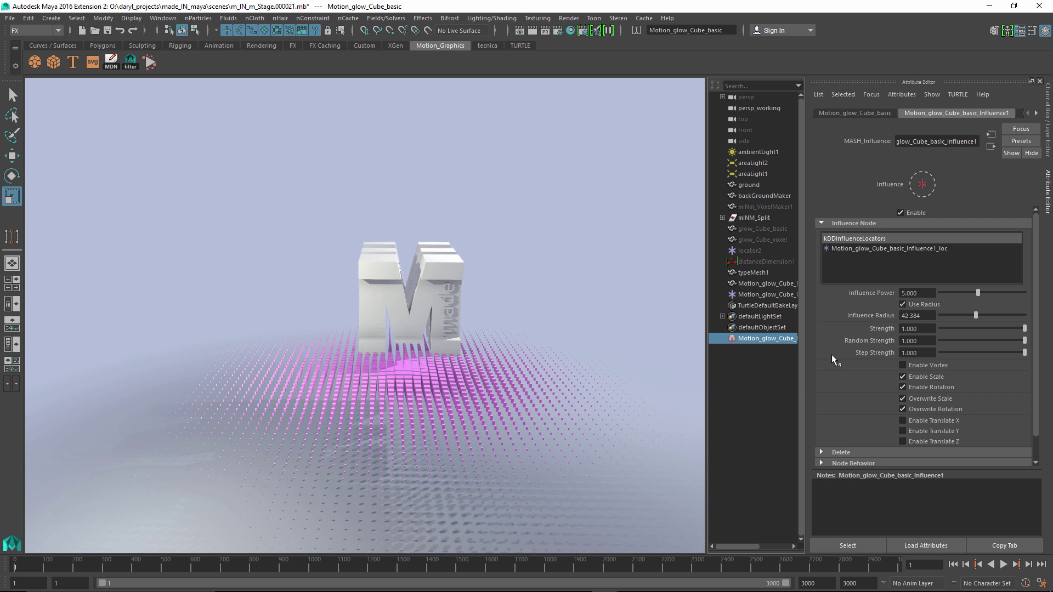
click(903, 304)
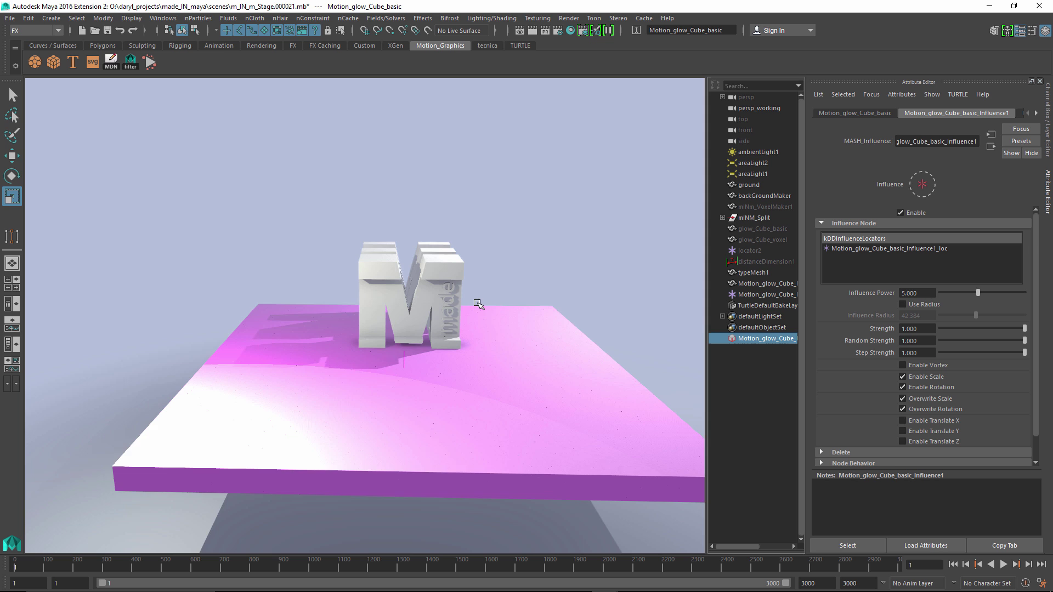
click(413, 359)
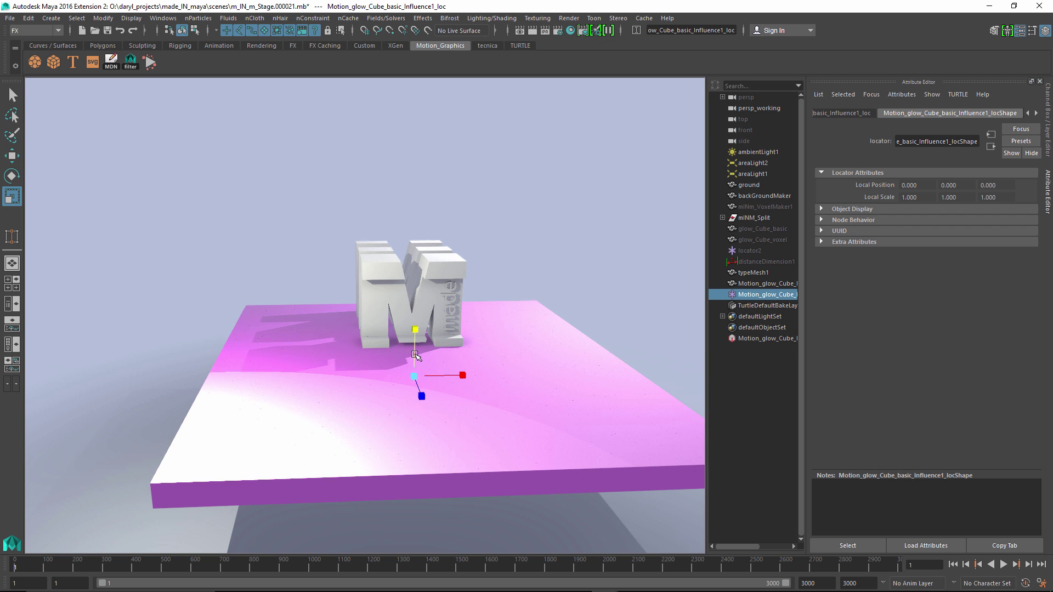
mouse_move(415, 334)
ctrl+mouse_down()
mouse_move(411, 352)
mouse_move(452, 353)
mouse_move(408, 332)
ctrl+mouse_up()
Select Motion_glow_Cube_basic and show its Waiter node's addable MASH nodes.
key(e)
alt+drag(477, 331, 384, 284)
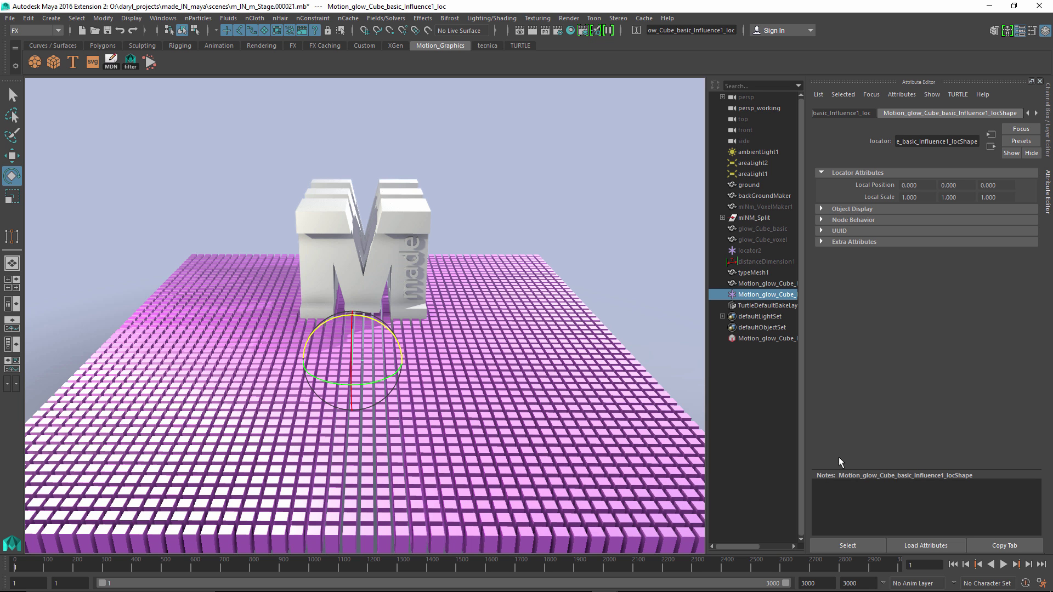
click(758, 339)
click(844, 114)
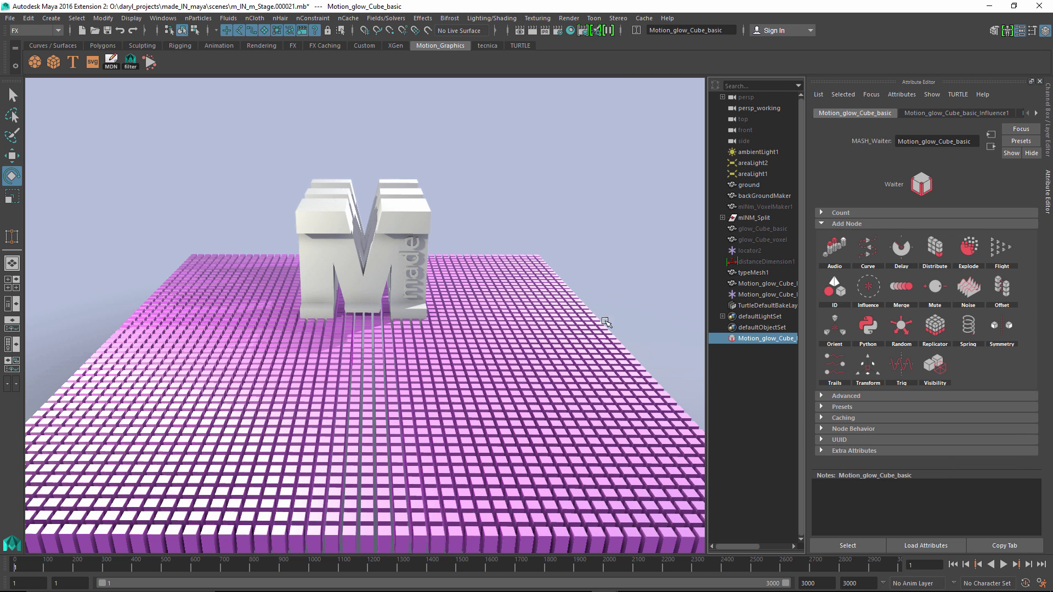
Add a Mute node with random and step strengths at 0, then choose a Strength Map texture.
click(936, 288)
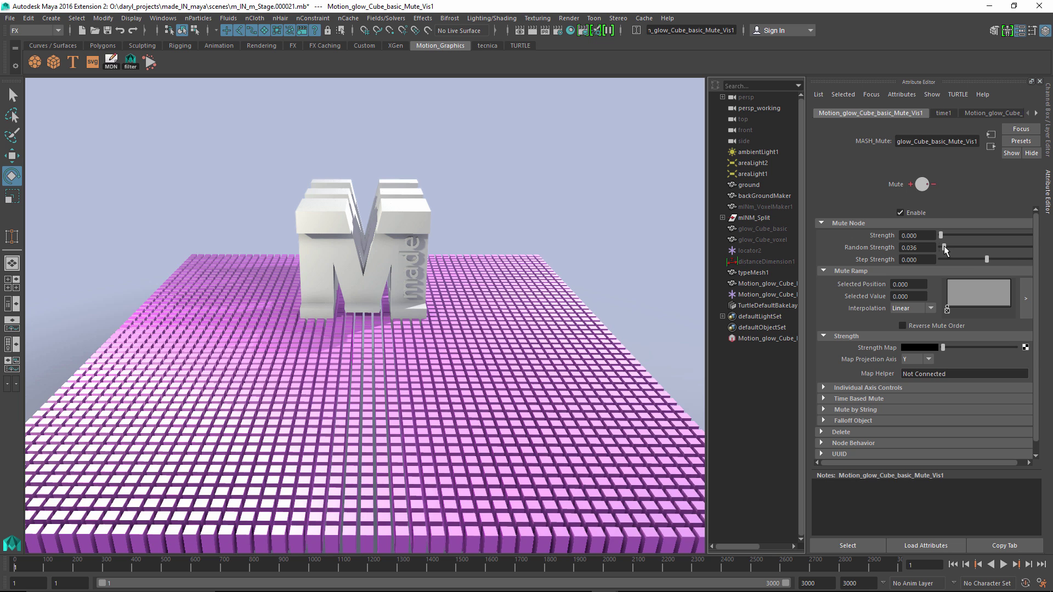
mouse_move(948, 248)
mouse_down()
mouse_move(967, 245)
mouse_move(930, 245)
mouse_up()
drag(990, 259, 975, 257)
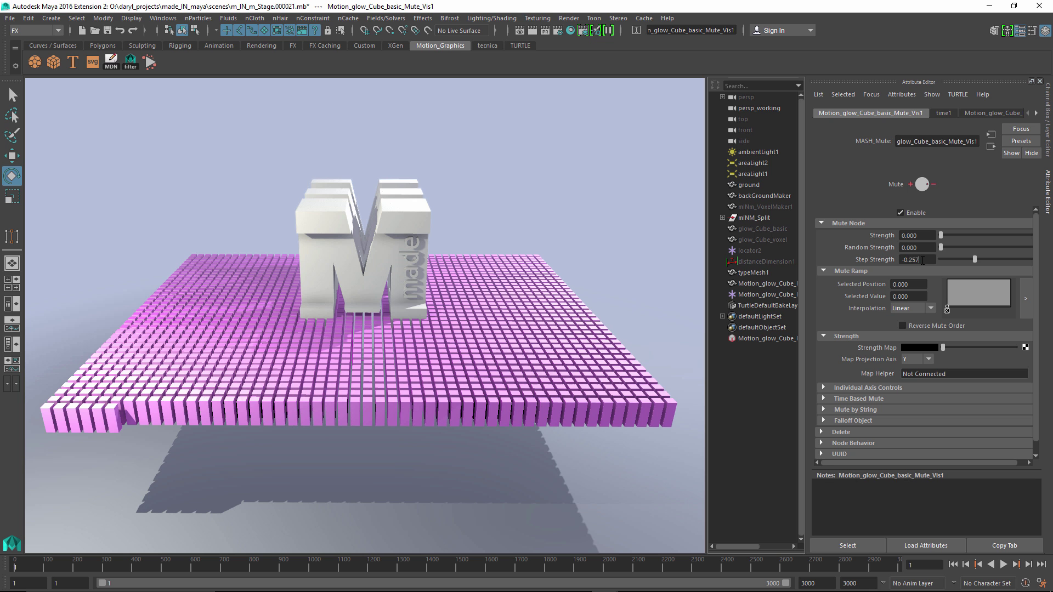
click(921, 258)
text(0)
key(Return)
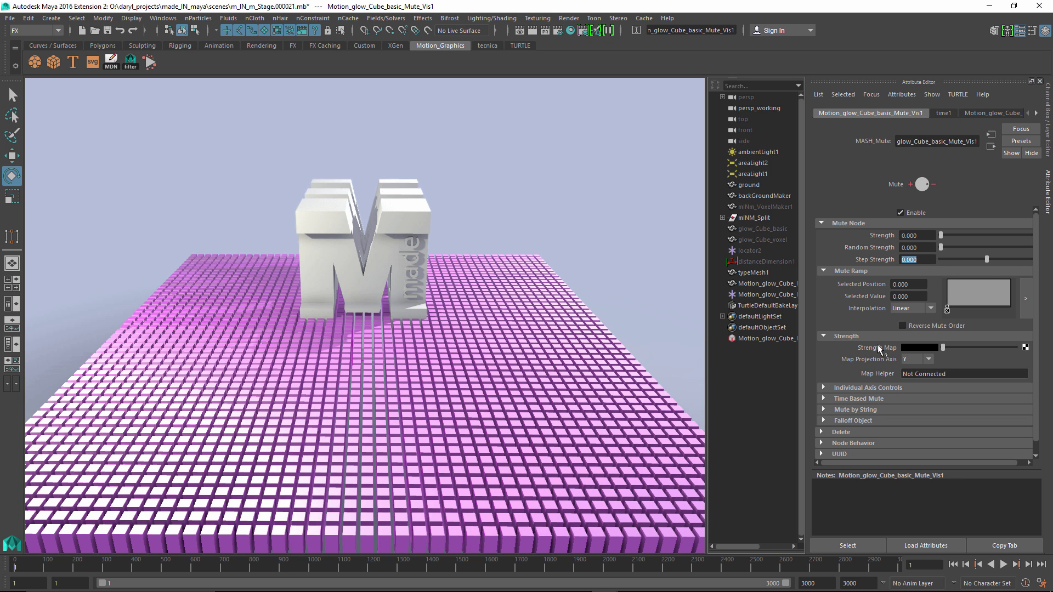
click(1023, 347)
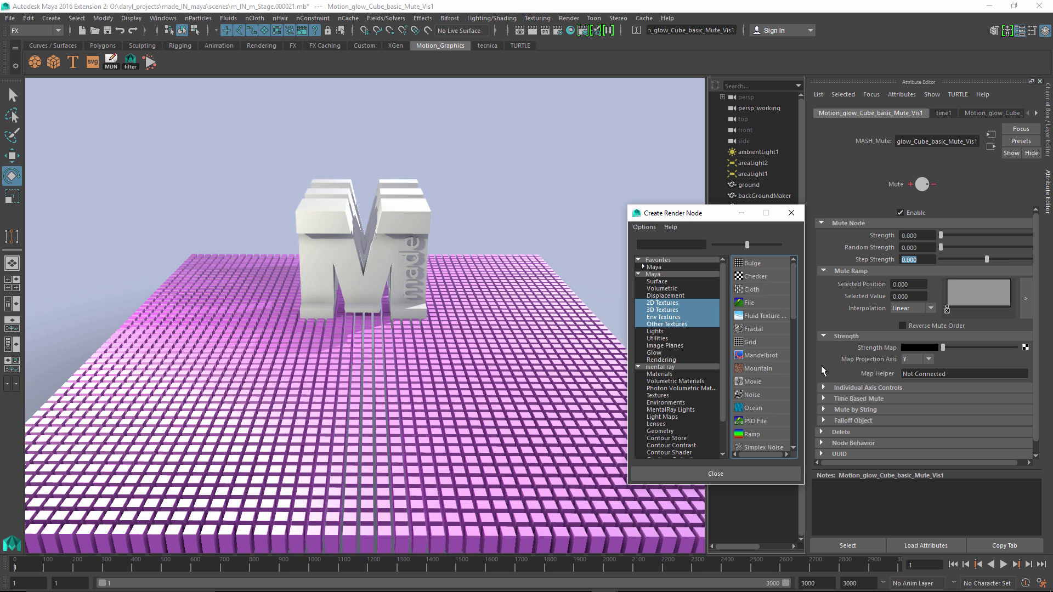
Map a Checker texture to the Mute strength and set its place2dTexture6 Offset U to 0.780.
click(755, 277)
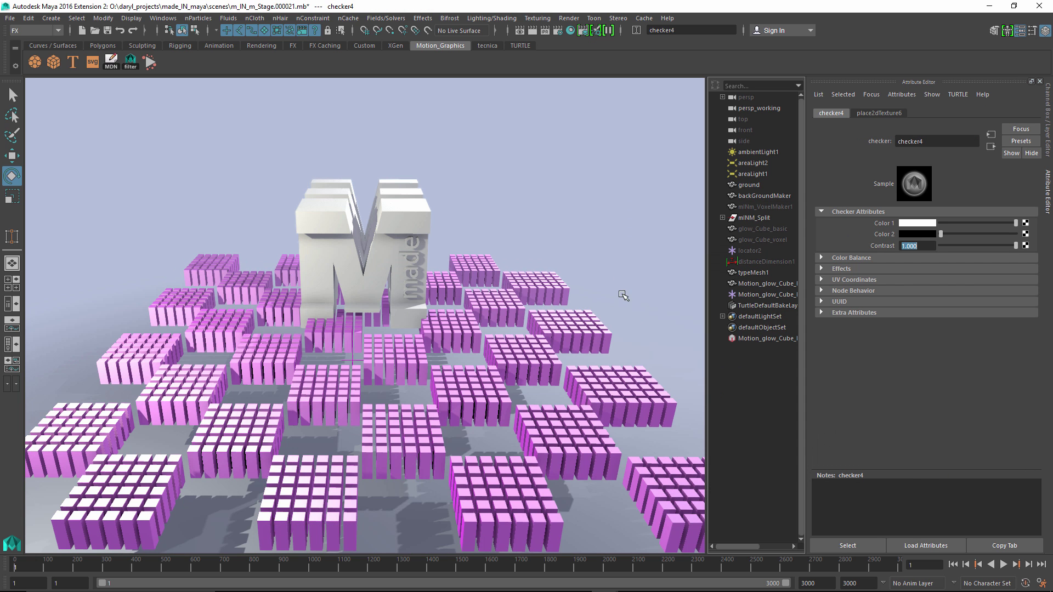
click(870, 115)
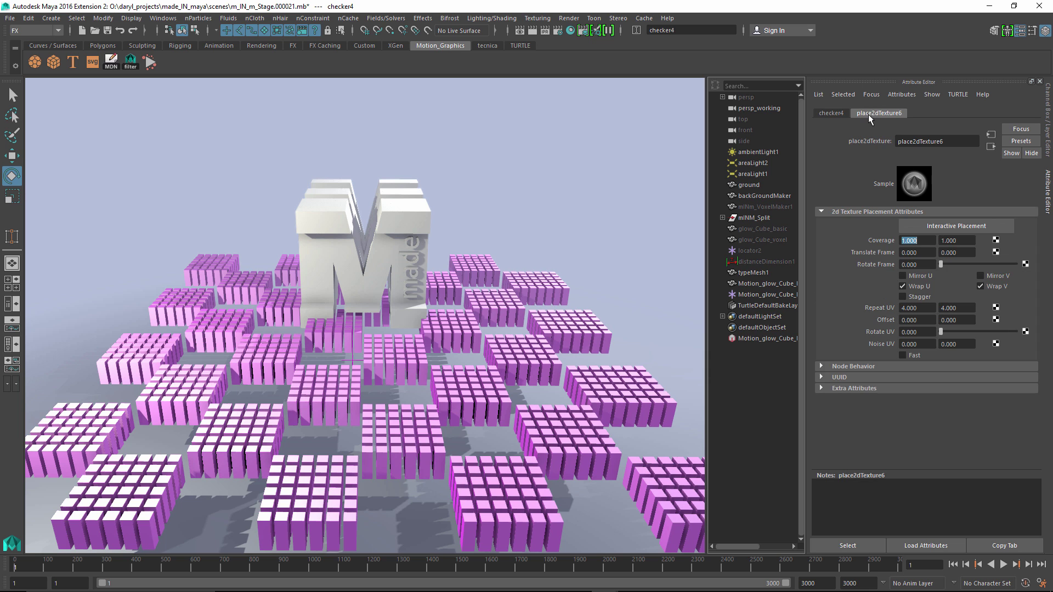
ctrl+drag(916, 319, 959, 321)
alt+drag(471, 288, 541, 282)
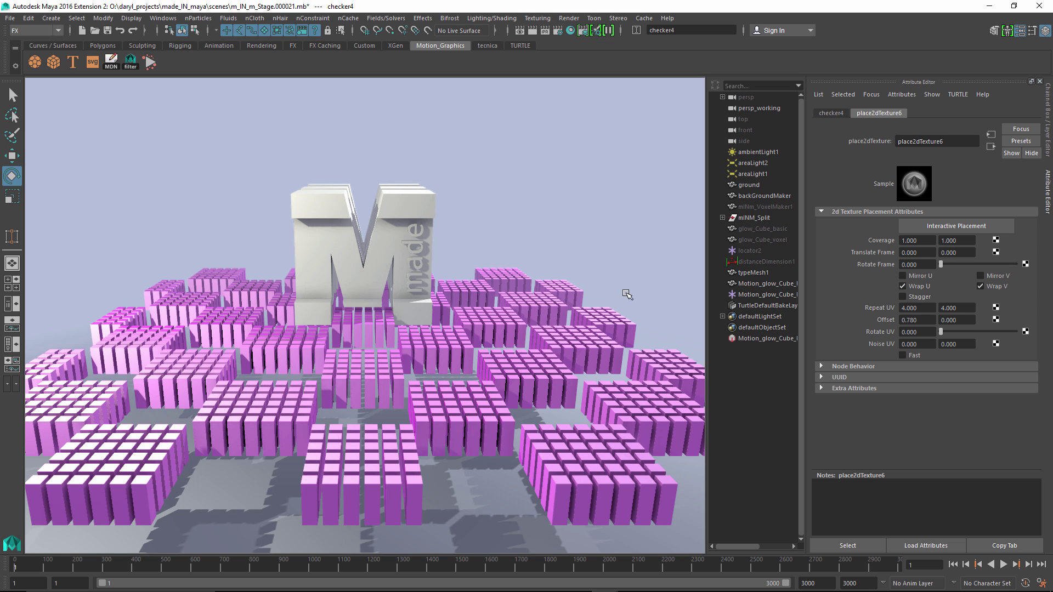
Delete the Influence locator and the old cube ReproMesh.
click(760, 295)
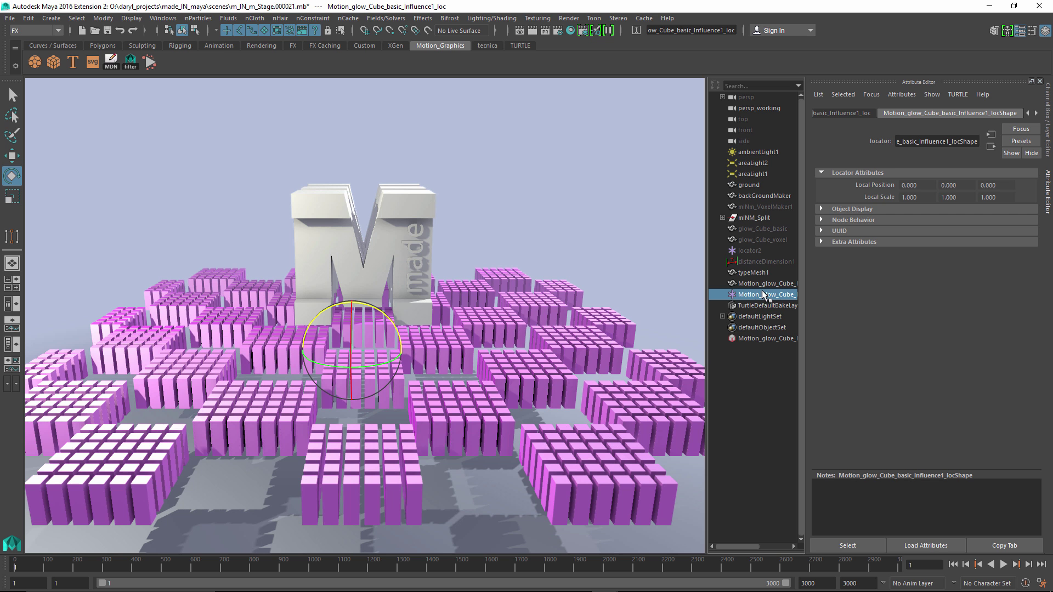
ctrl+click(763, 284)
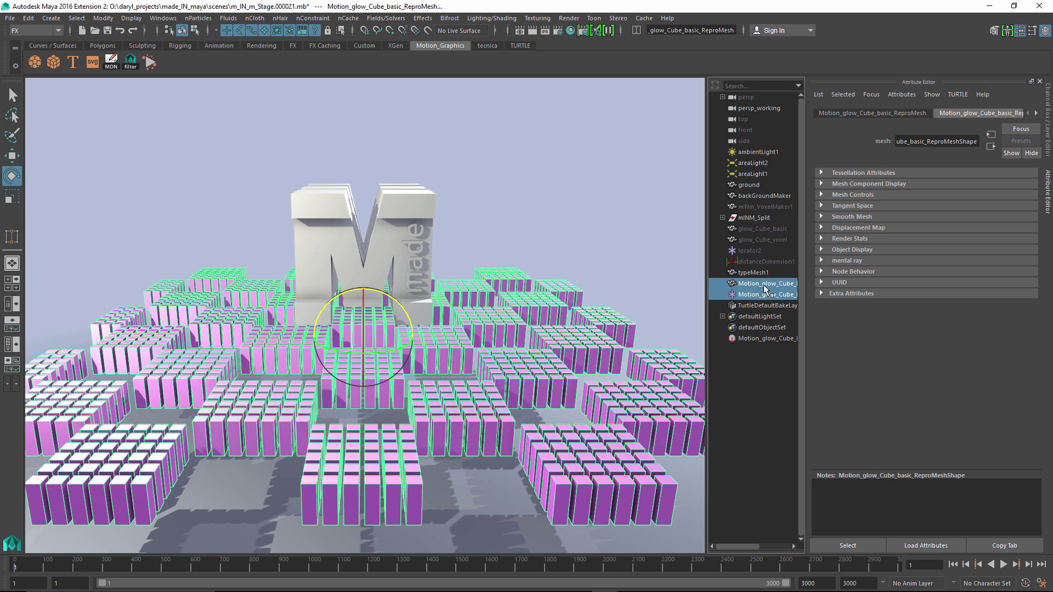
key(Delete)
scroll(494, 277, up, 5)
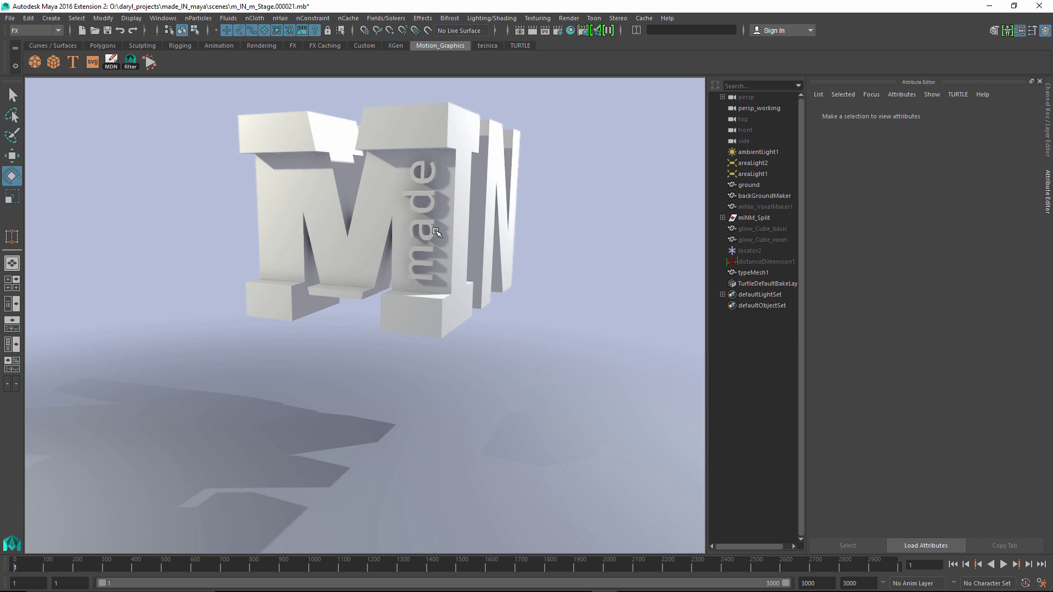
alt+drag(436, 232, 509, 341)
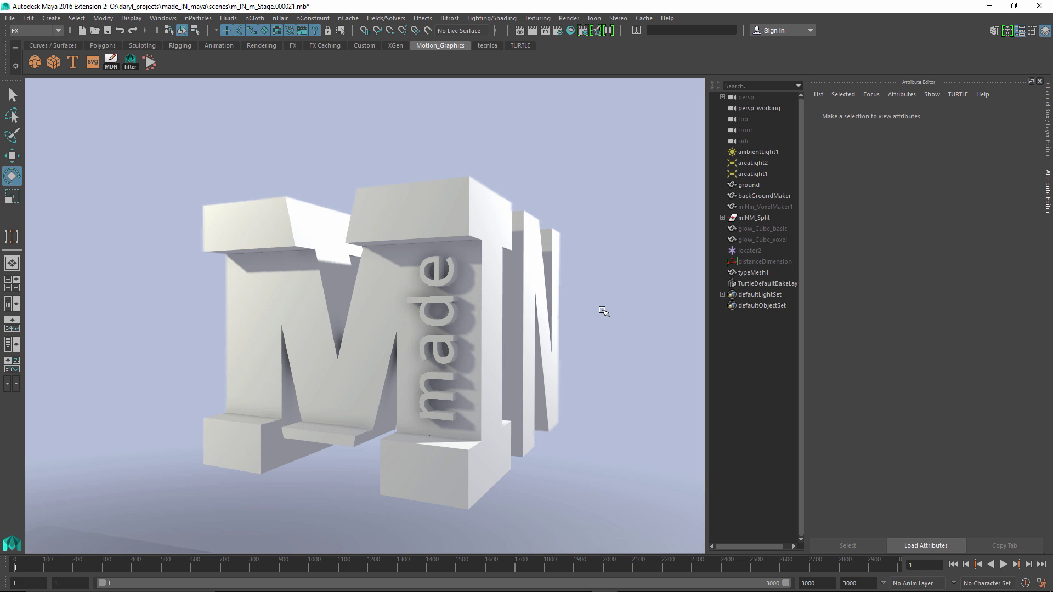
Unhide glow_Cube_voxel and build the Motion_glow_Cube_voxel MASH network from it.
click(768, 240)
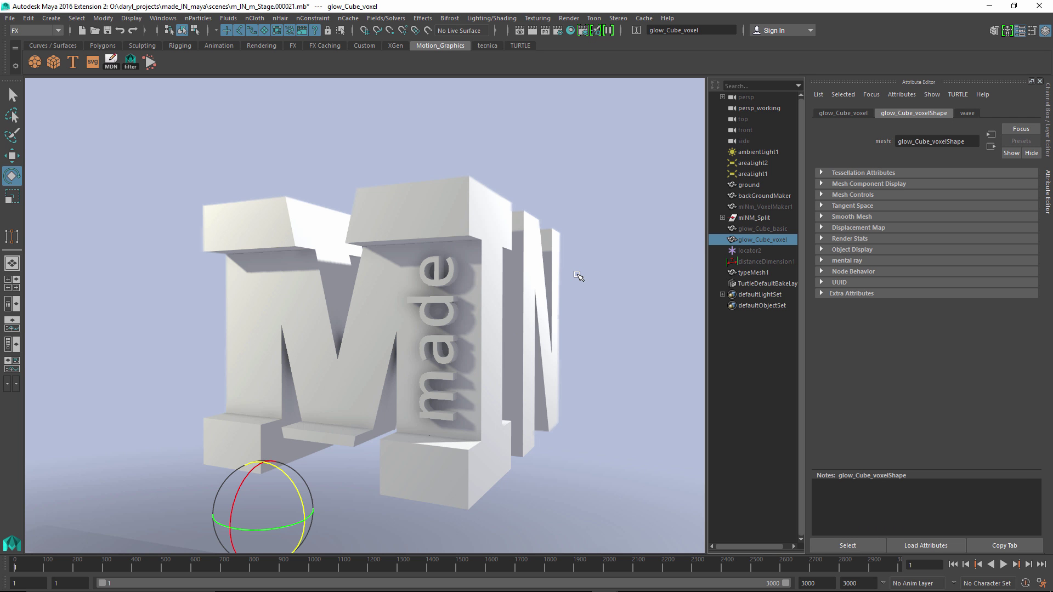
key(shift+h)
alt+middle_drag(512, 272, 476, 263)
alt+right_drag(476, 264, 478, 284)
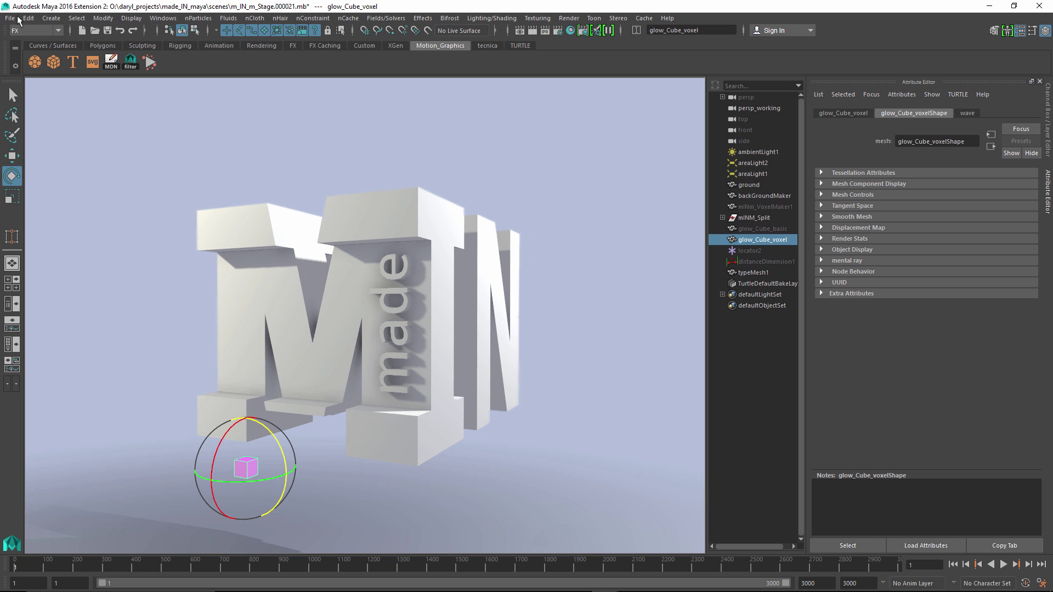
click(112, 62)
mouse_move(293, 241)
alt+mouse_down()
mouse_move(312, 228)
mouse_move(291, 238)
alt+mouse_up()
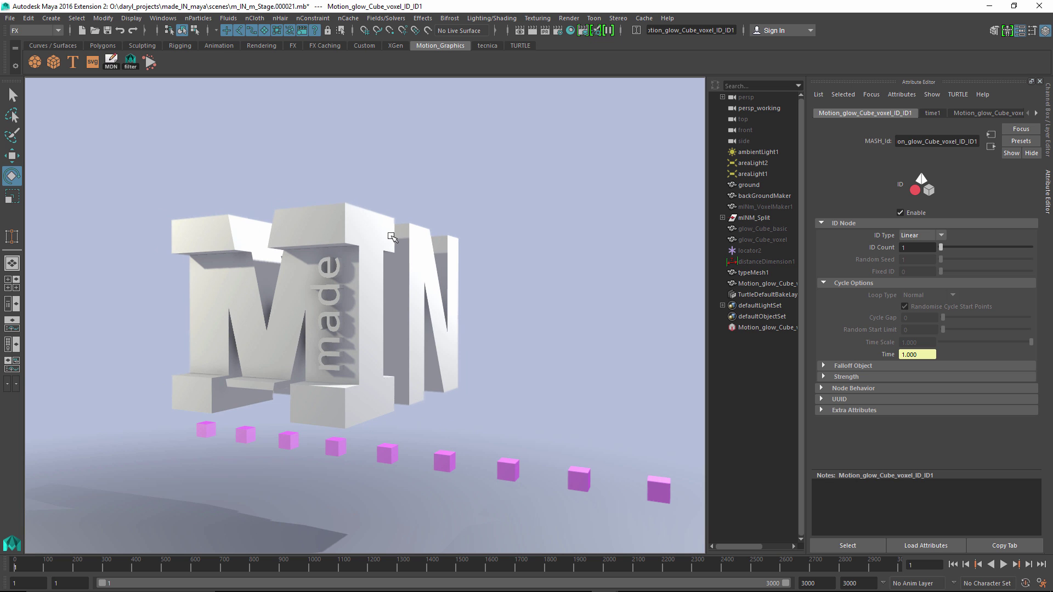
Raise the voxel network to 100 points and use mINm_VoxelMaker1 as its Distribute input mesh.
click(754, 326)
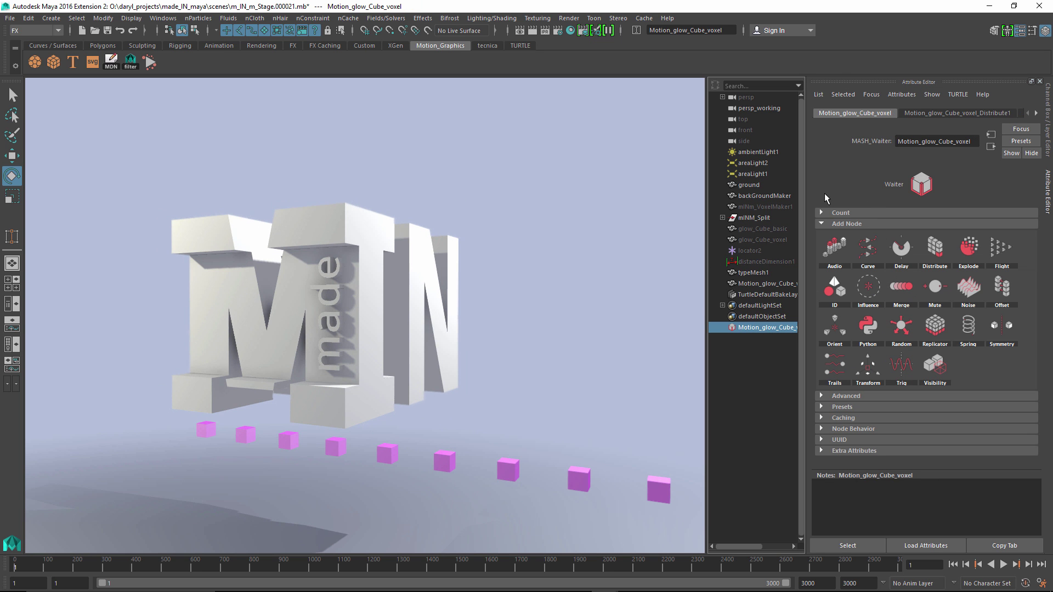
click(947, 114)
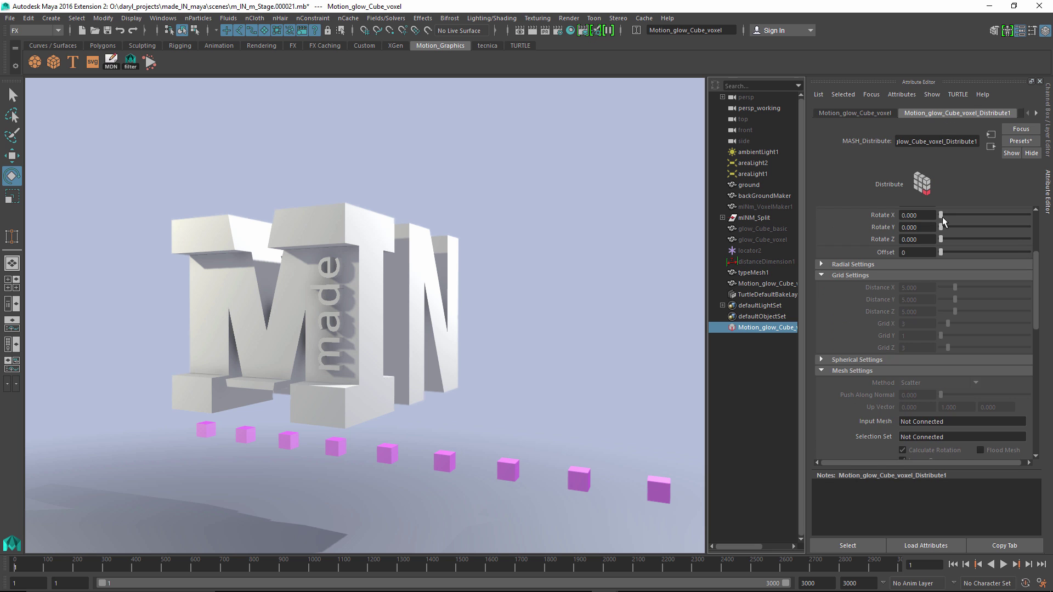
drag(1036, 276, 1034, 220)
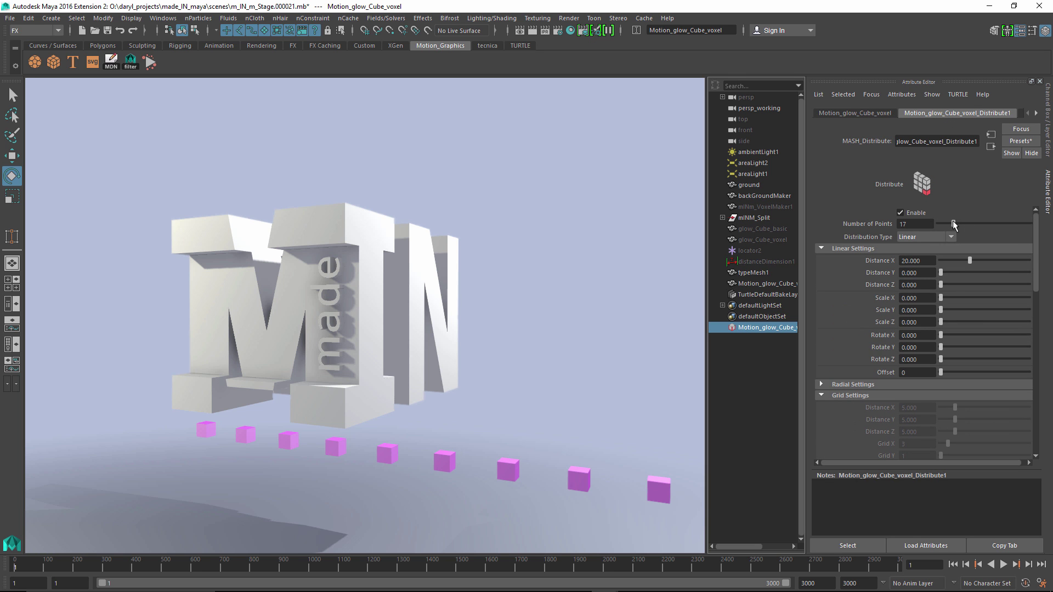
drag(954, 224, 1037, 316)
click(907, 237)
click(1032, 256)
middle_drag(748, 209, 933, 340)
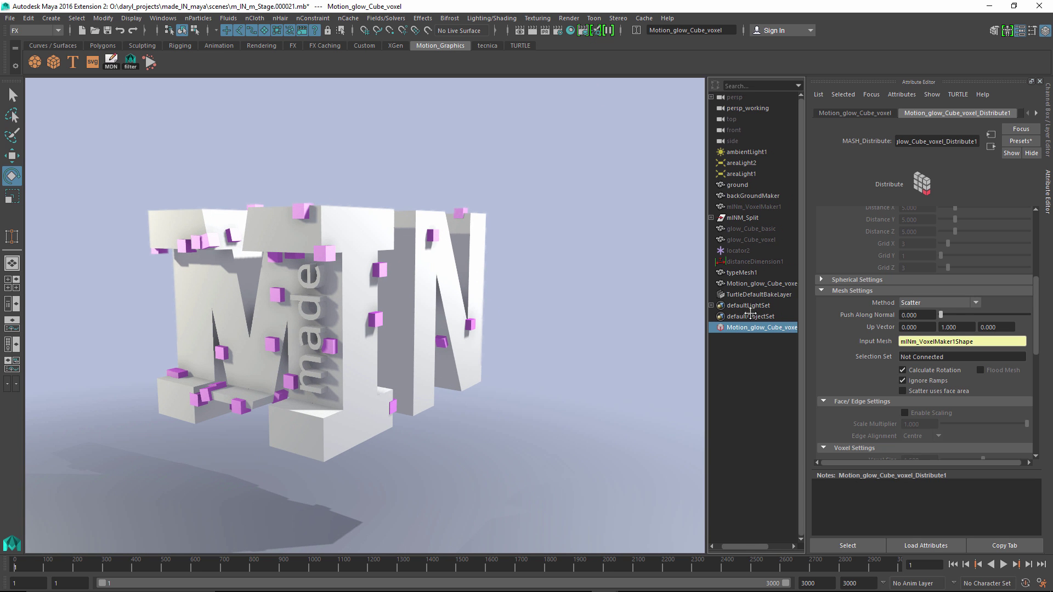
alt+drag(593, 302, 354, 318)
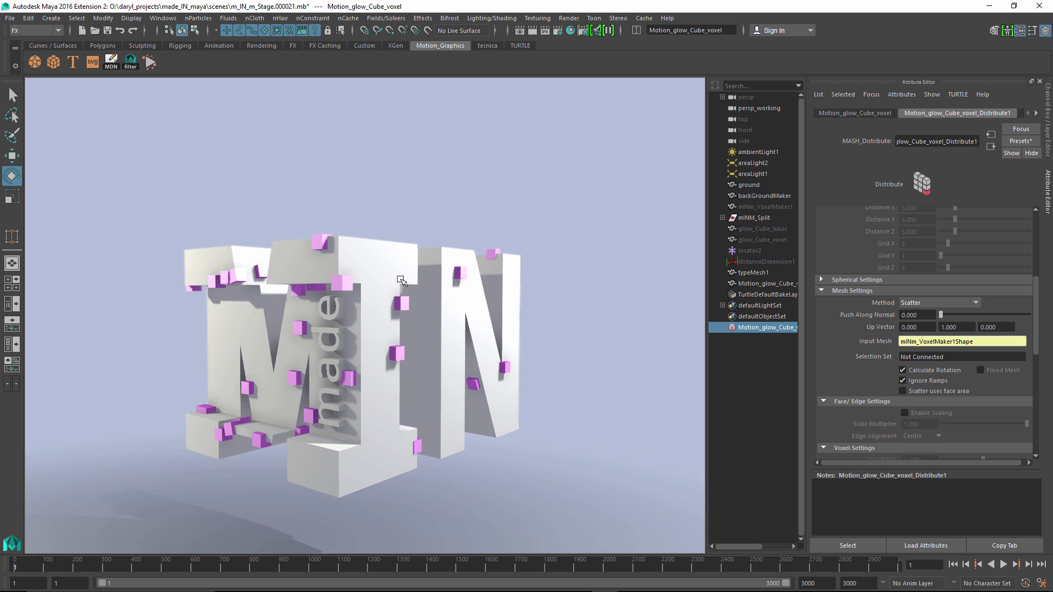
Switch the distribution to Edge with Flood Mesh and Enable Scaling turned on.
click(940, 301)
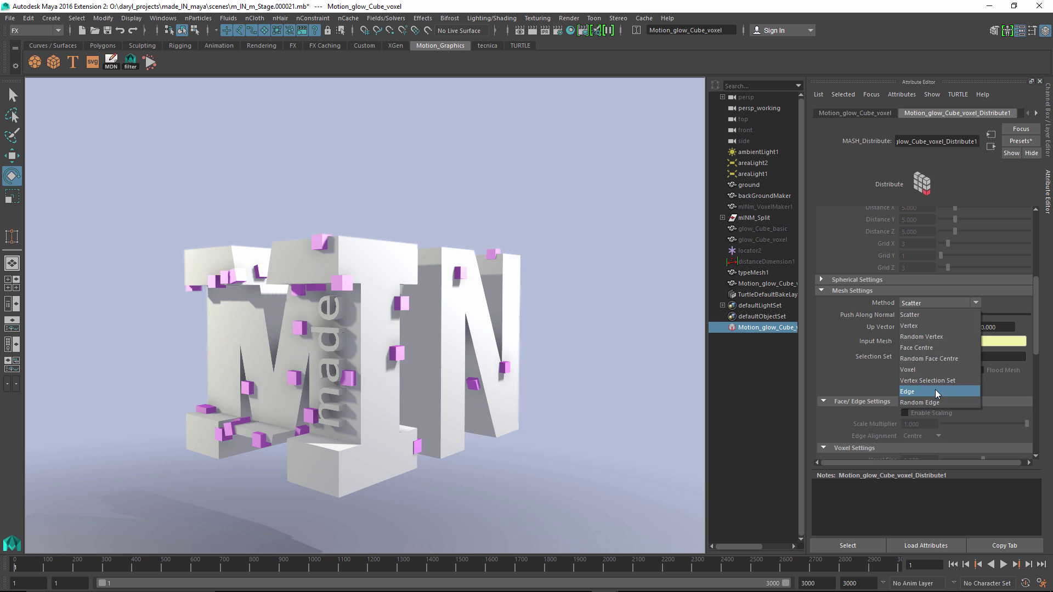
click(936, 390)
alt+drag(382, 277, 434, 281)
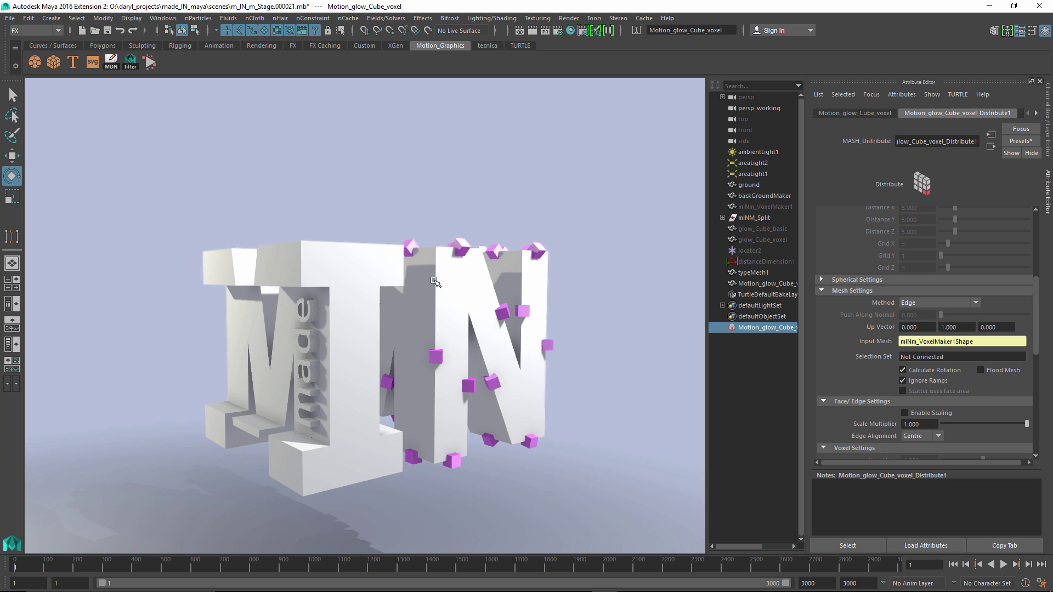
click(981, 371)
alt+drag(576, 274, 465, 283)
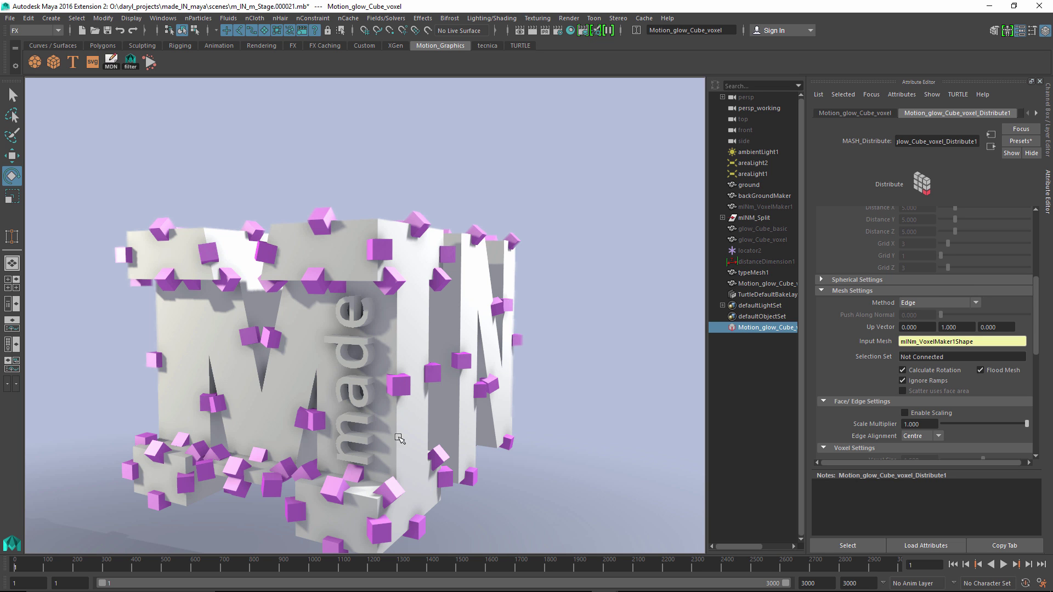
click(904, 413)
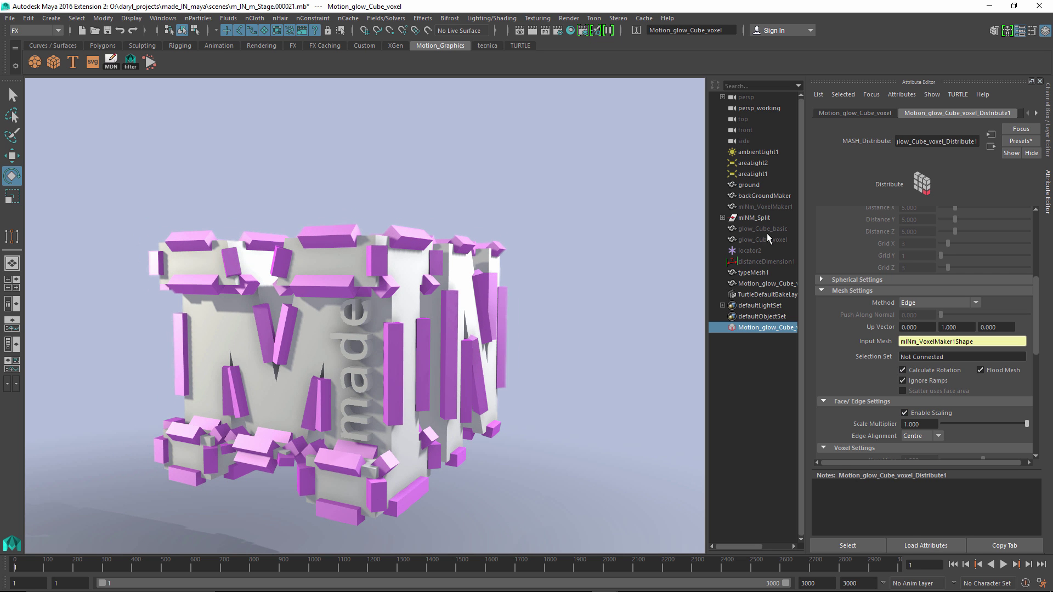
Unhide glow_Cube_voxel and scale it tall and thin to form slim edge bars.
click(768, 240)
key(shift+h)
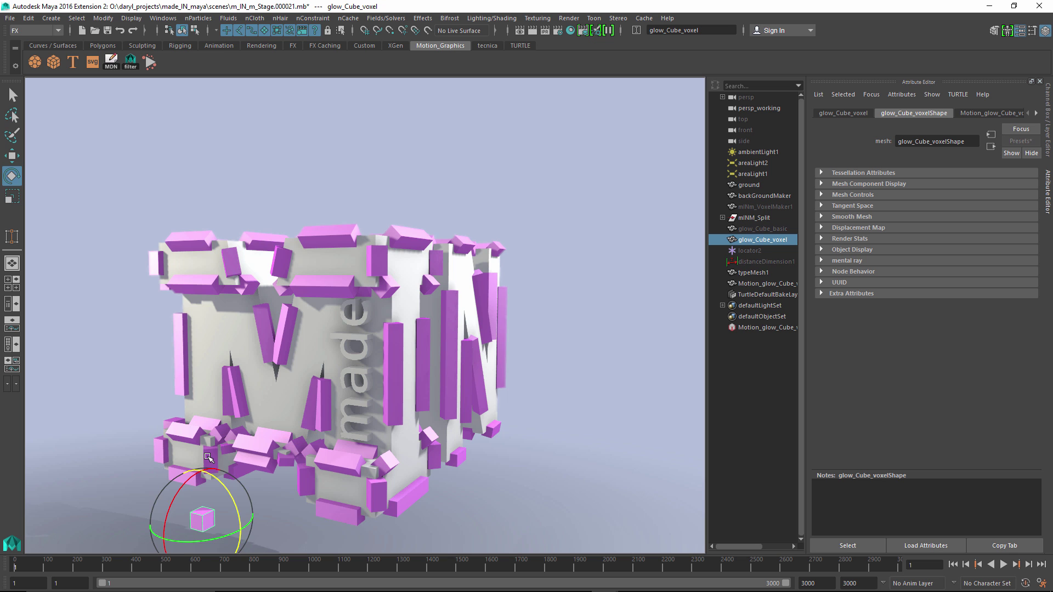
alt+middle_drag(220, 454, 240, 421)
key(r)
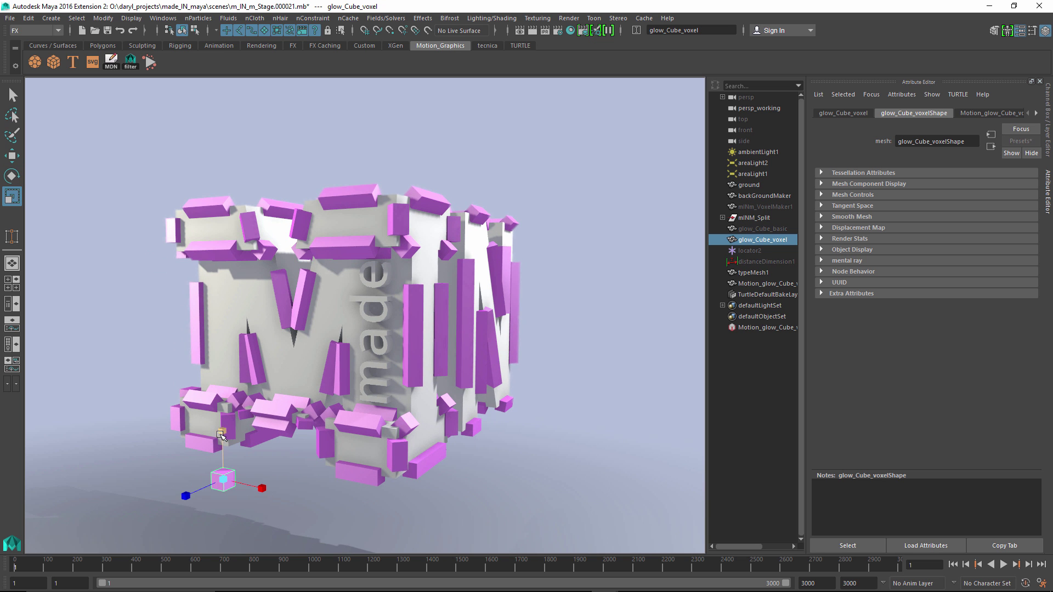
drag(222, 437, 225, 395)
mouse_move(225, 431)
mouse_down()
mouse_move(216, 466)
mouse_move(221, 435)
mouse_up()
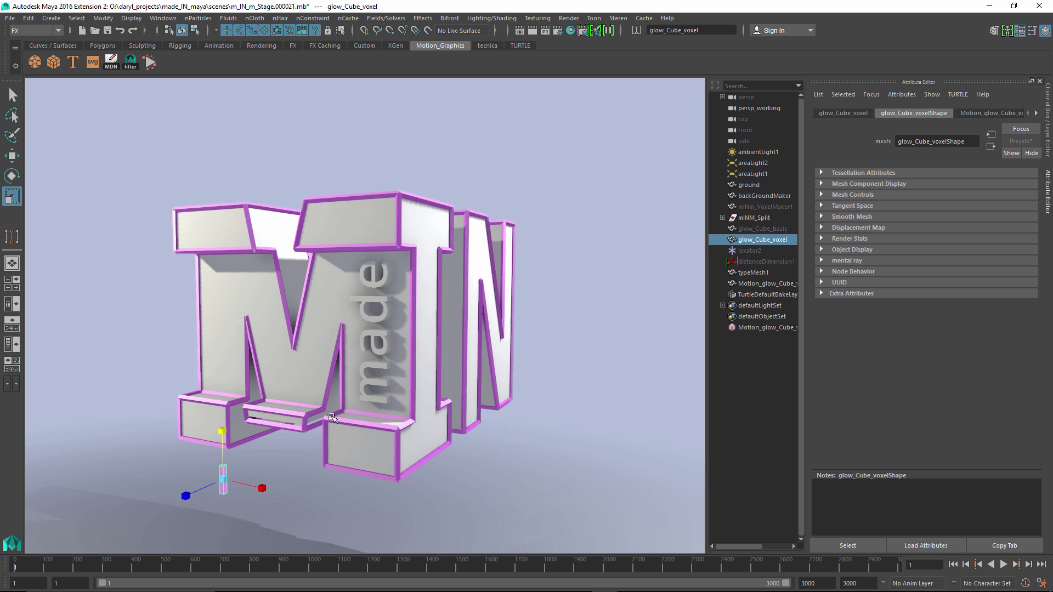
alt+drag(408, 409, 326, 397)
alt+drag(409, 396, 315, 436)
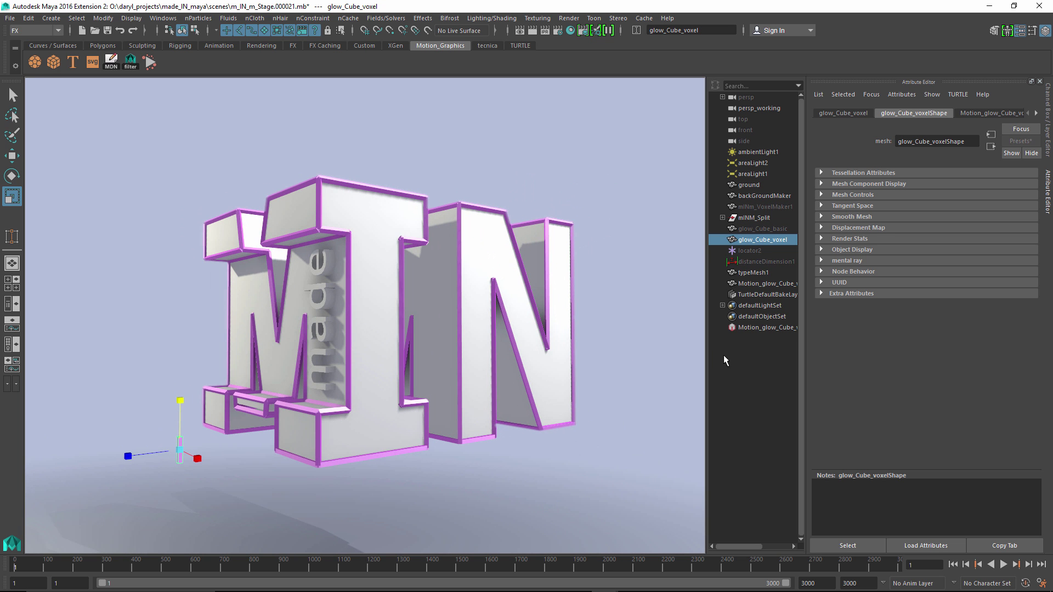
Test the edge cubes' scale multiplier in the MASH distribute settings, leaving it at 1.000.
click(746, 328)
drag(1027, 424, 1051, 424)
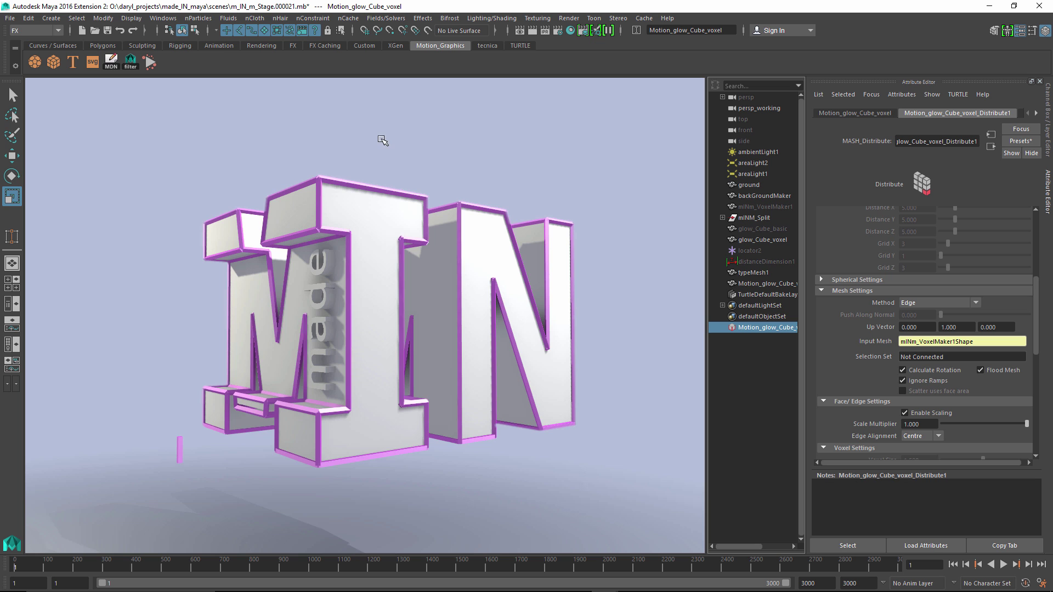
alt+drag(494, 266, 505, 259)
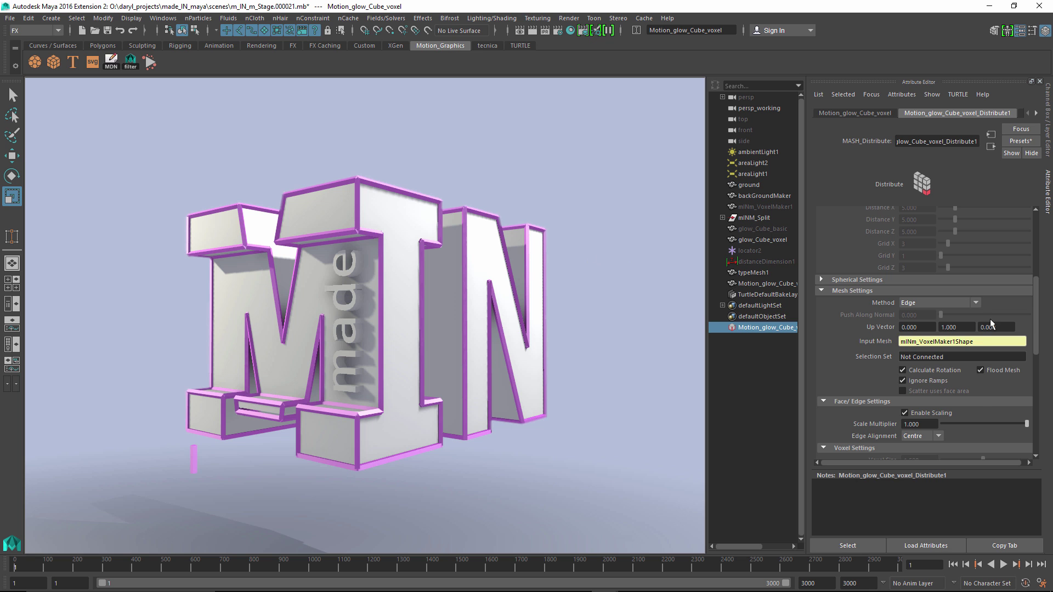
click(925, 305)
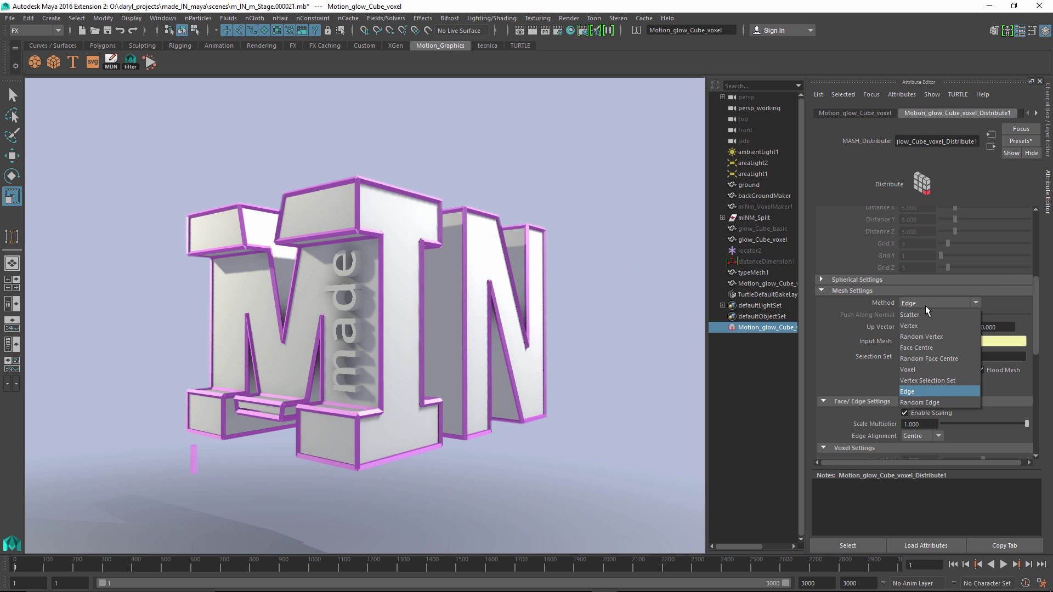
Change the distribution method to Voxel and rescale the glow_Cube_voxel source cube.
click(931, 371)
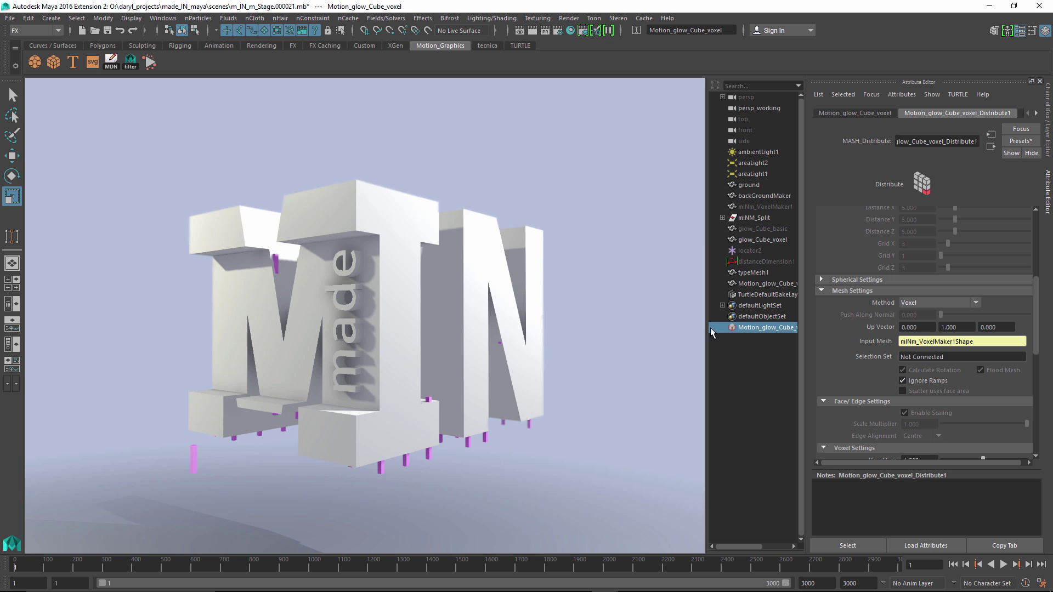
click(192, 457)
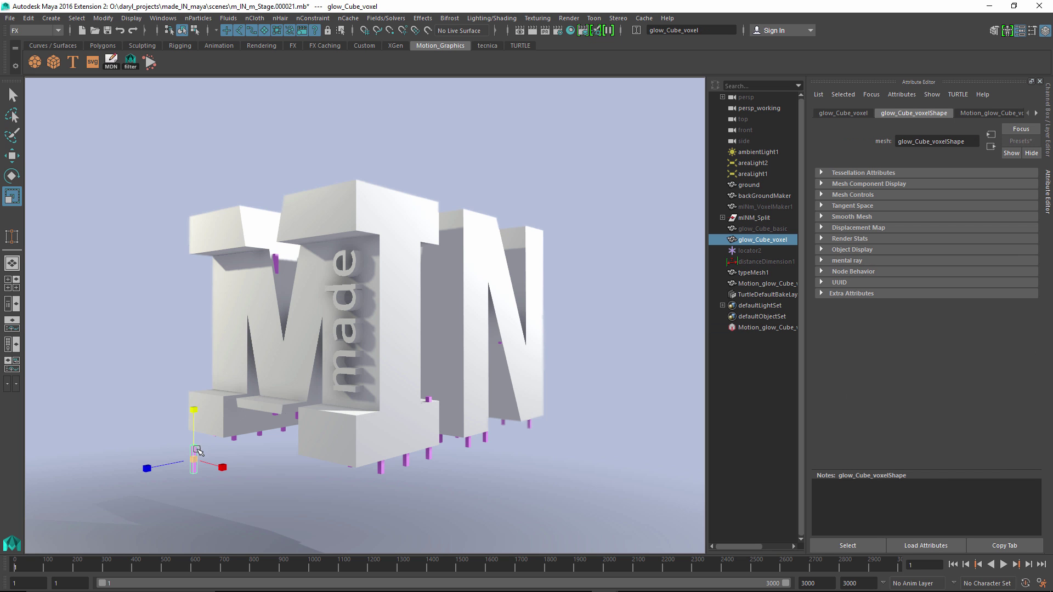
drag(194, 411, 196, 445)
drag(194, 459, 216, 457)
Hide the original mINM_Split letter mesh so only the pink voxel blocks show.
click(749, 220)
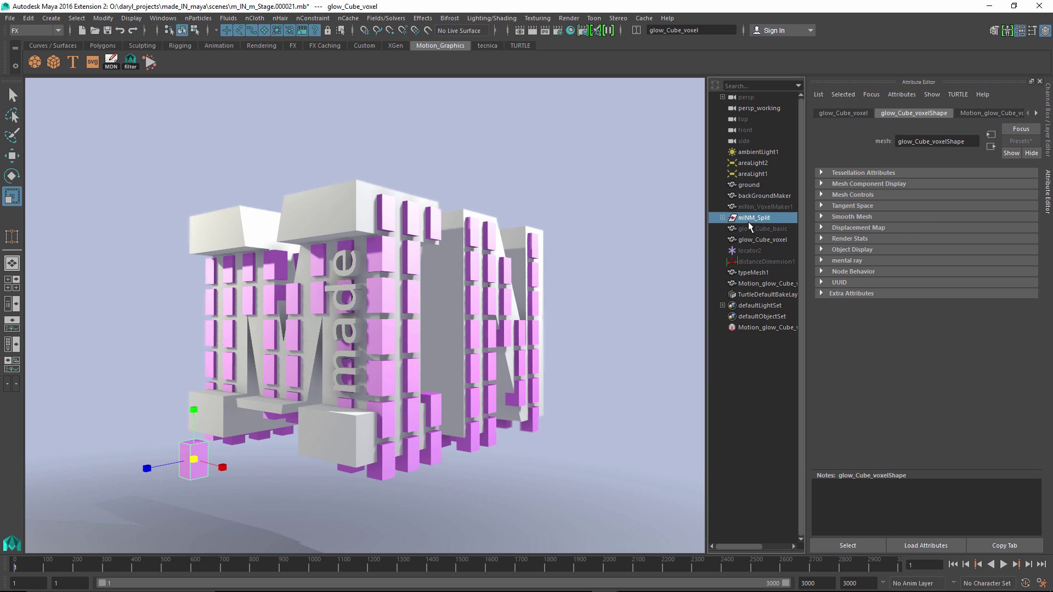
key(ctrl+h)
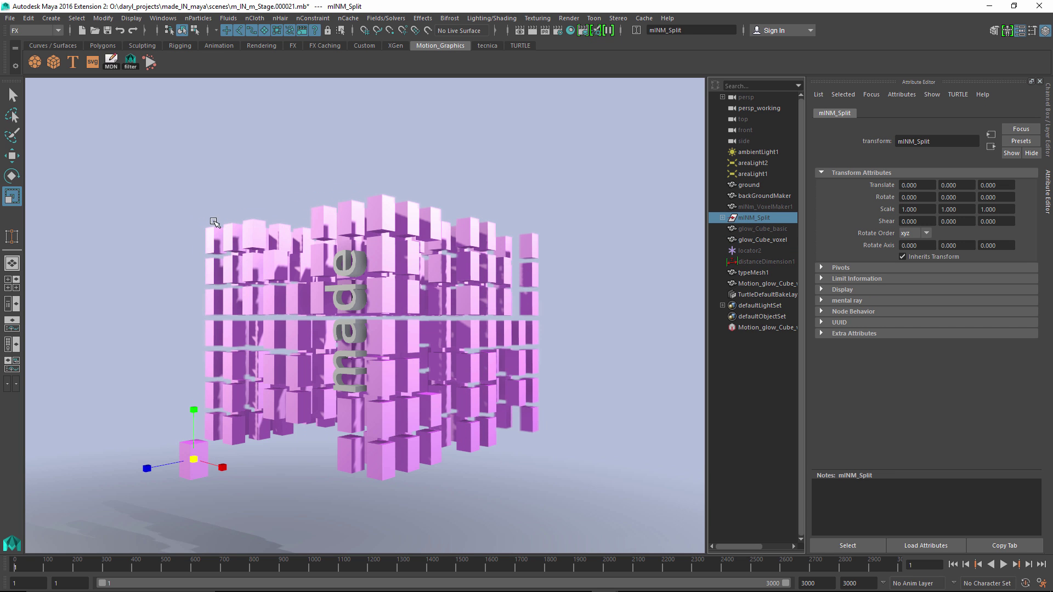
alt+drag(212, 223, 420, 248)
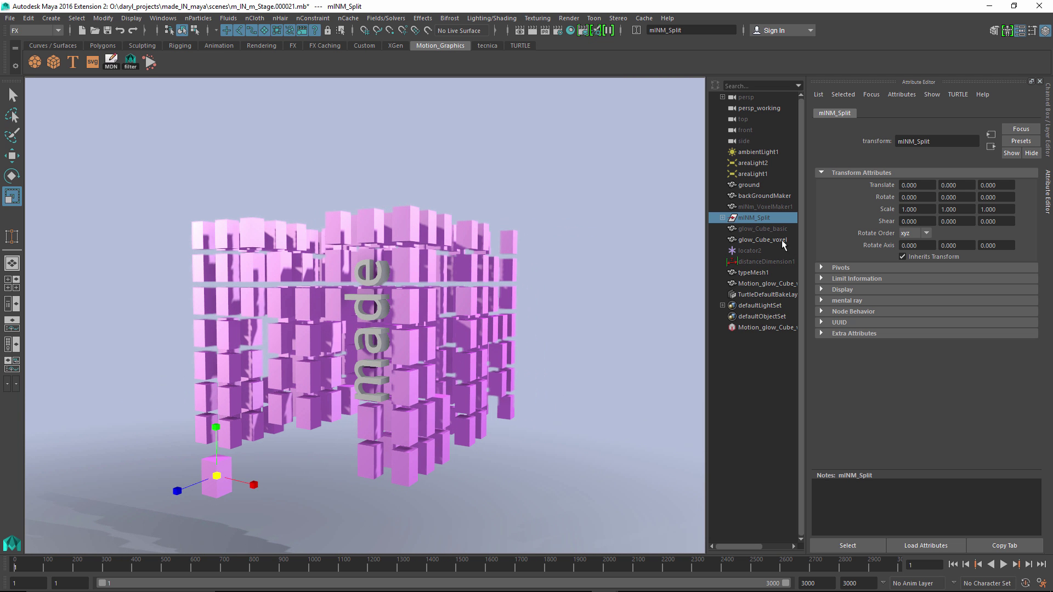
Lower the Voxel Size to 0.678 and replace the distribute settings with a preset.
click(758, 325)
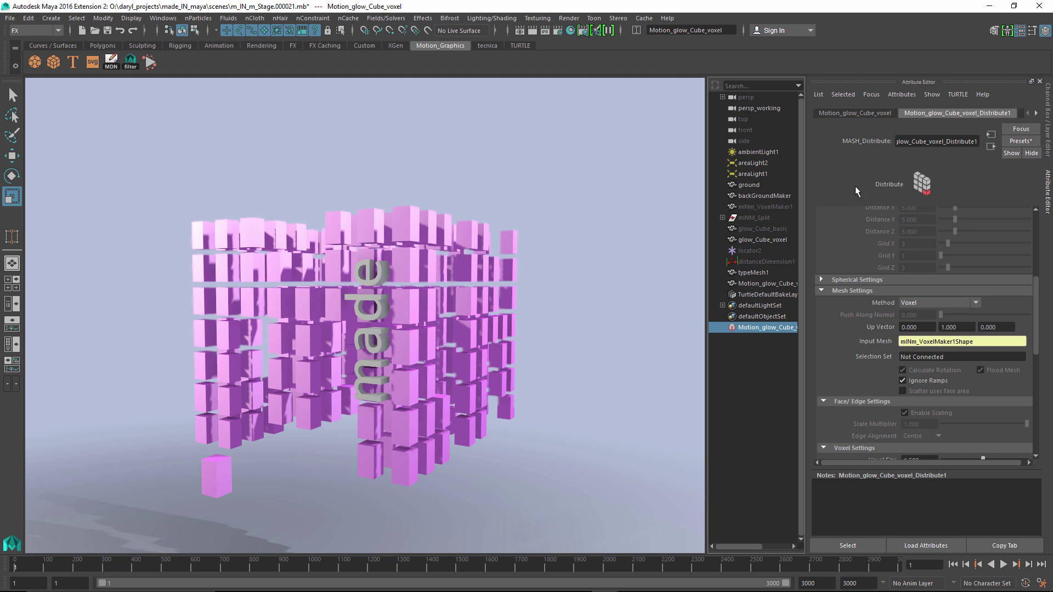
drag(1033, 343, 1029, 373)
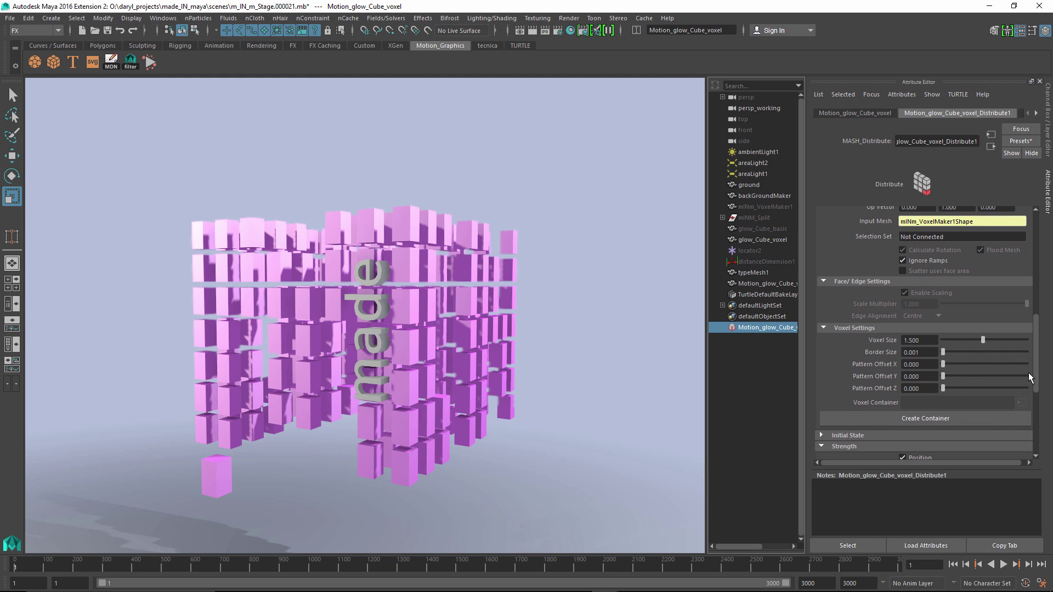
drag(985, 336, 969, 337)
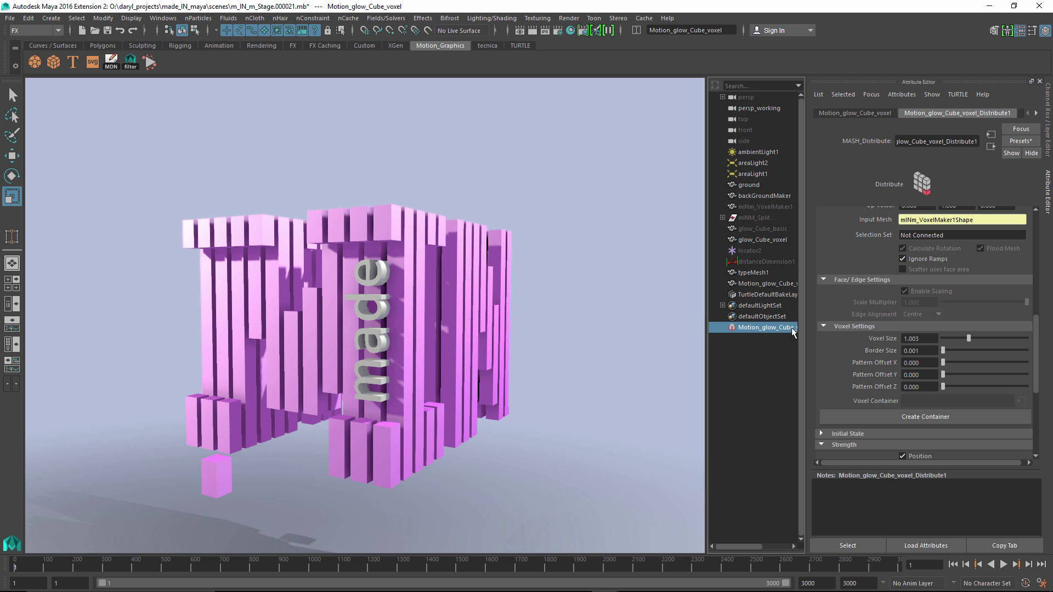
alt+drag(431, 327, 372, 329)
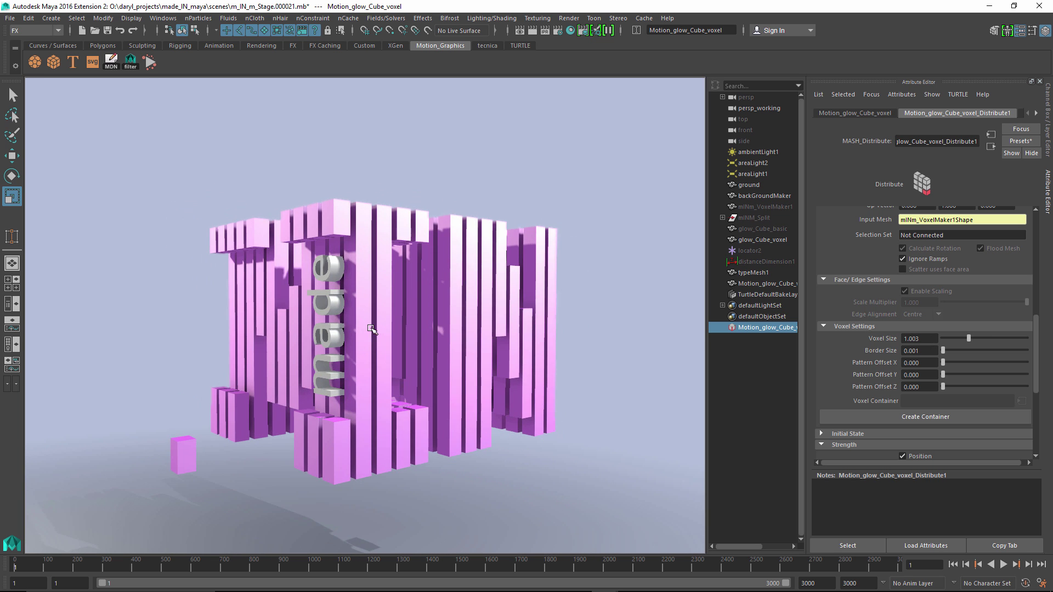
click(1015, 141)
mouse_move(970, 168)
click(877, 171)
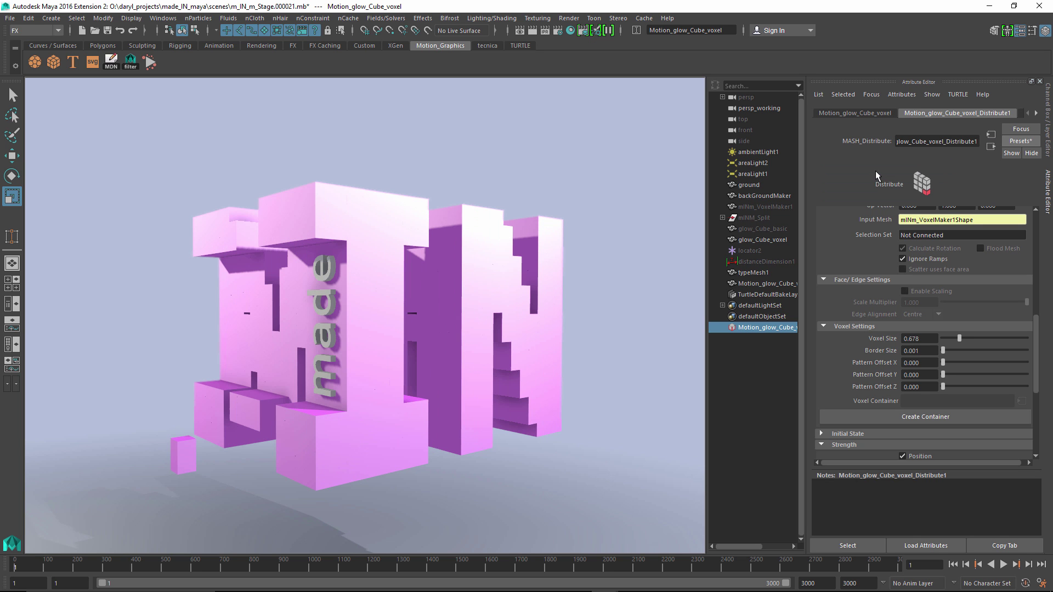
Shrink the source voxel cube to 0.511 × 0.877 × 0.511 for tall thin slats.
alt+drag(205, 419, 214, 419)
click(191, 461)
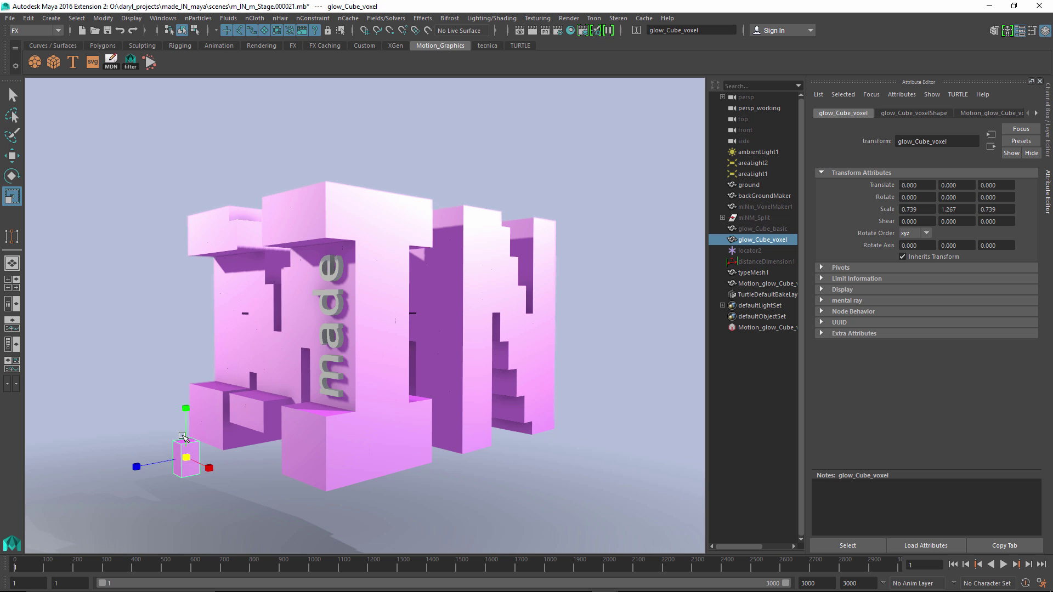
drag(191, 461, 522, 328)
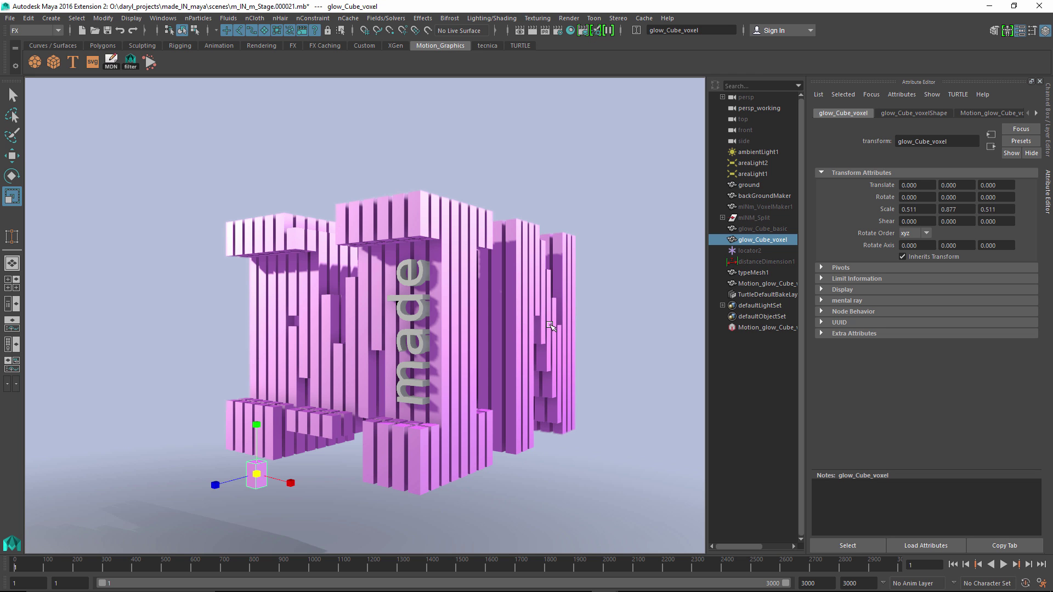
click(753, 328)
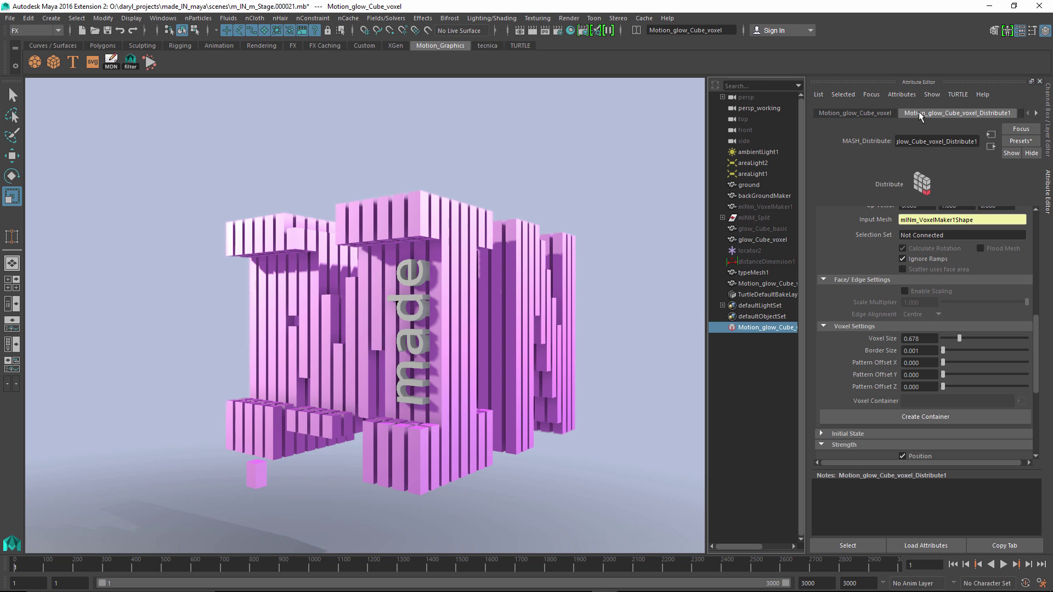
Add a Noise node to the voxel positions and play the animation.
click(857, 112)
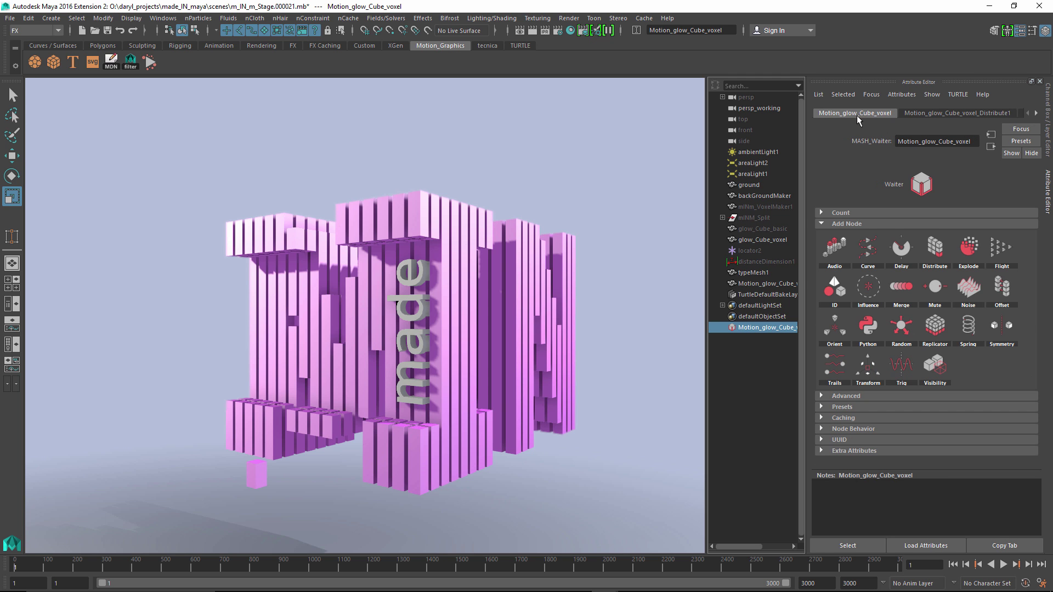
click(969, 291)
click(1019, 297)
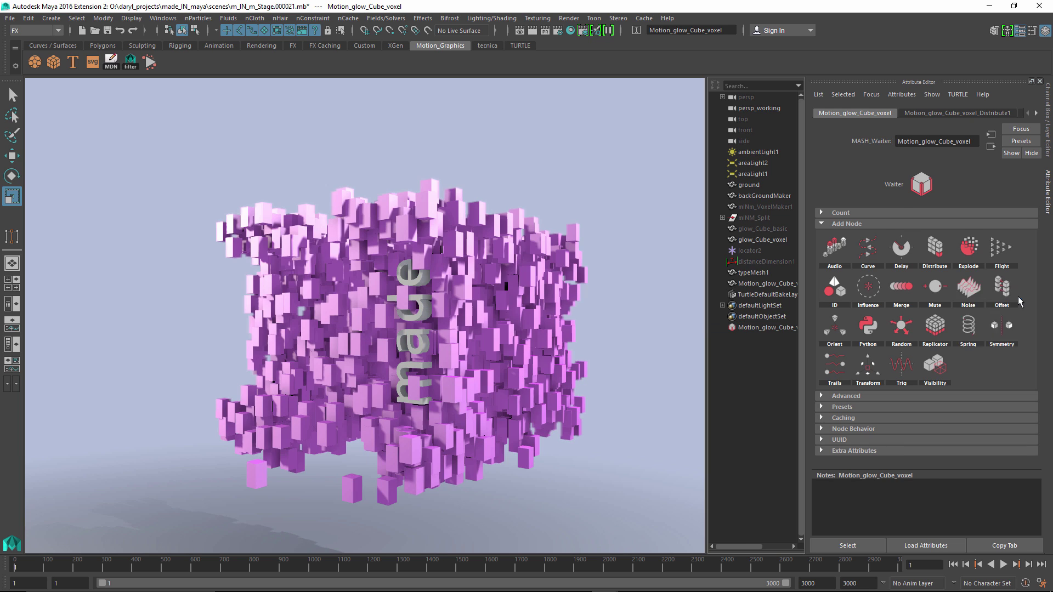
alt+drag(571, 294, 324, 284)
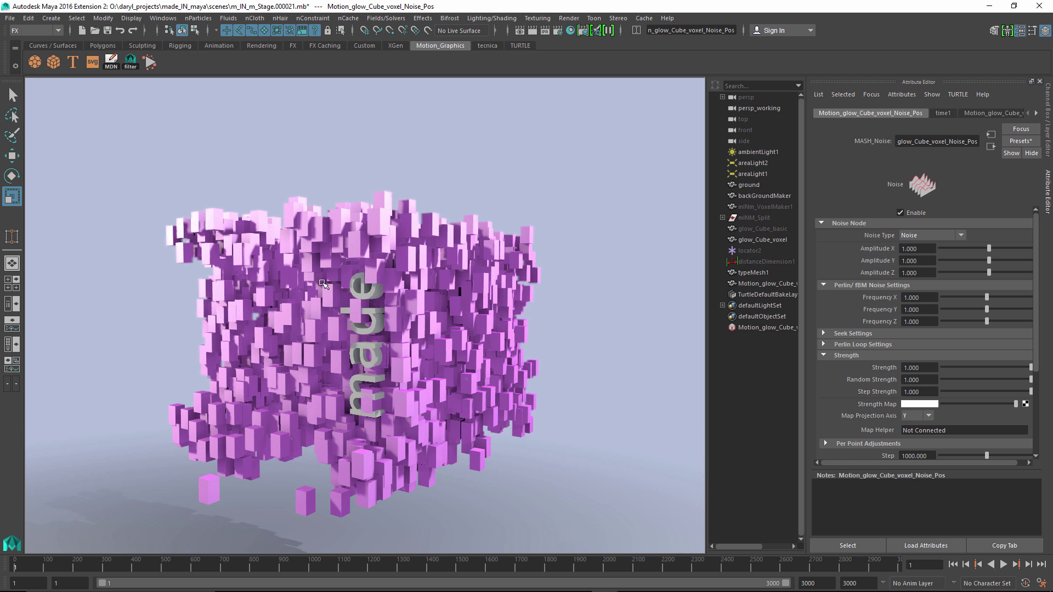
click(151, 64)
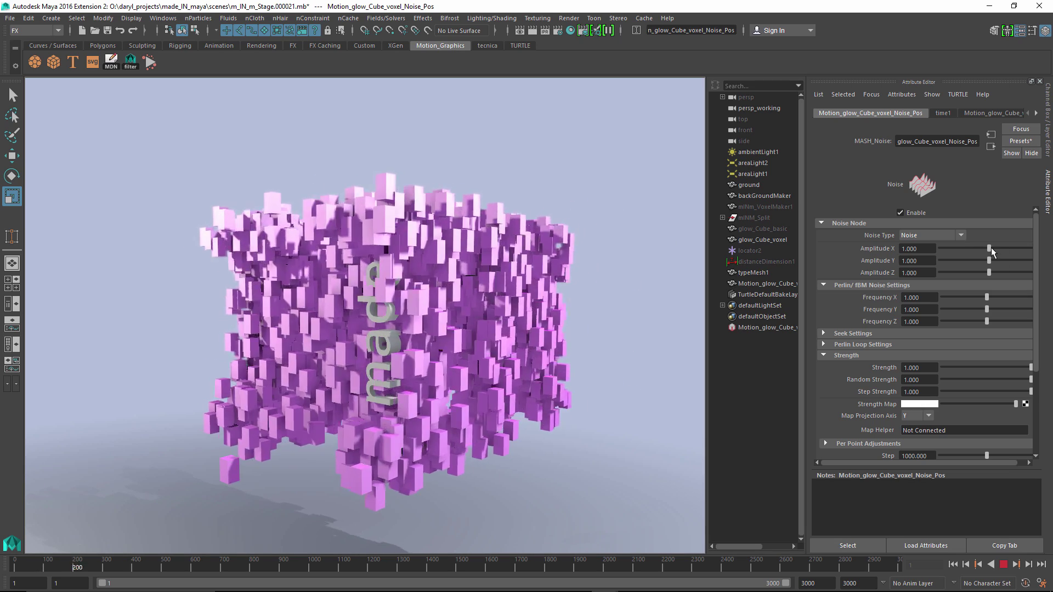
Set noise Amplitude X 5.868, Z 2.515, Step Strength 1 and Strength 0.050.
drag(991, 249, 992, 272)
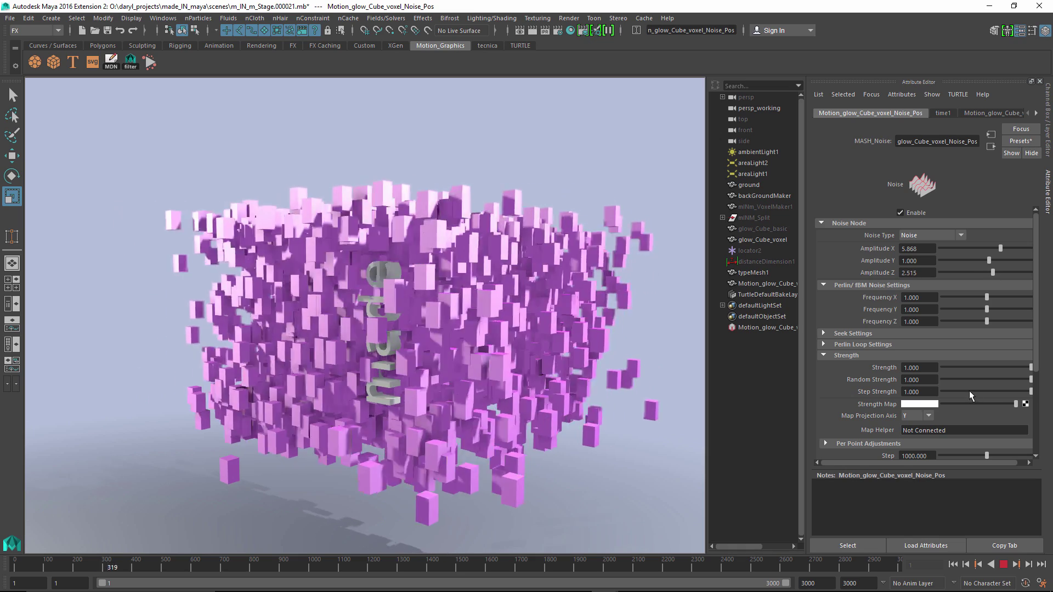
drag(1022, 367, 997, 391)
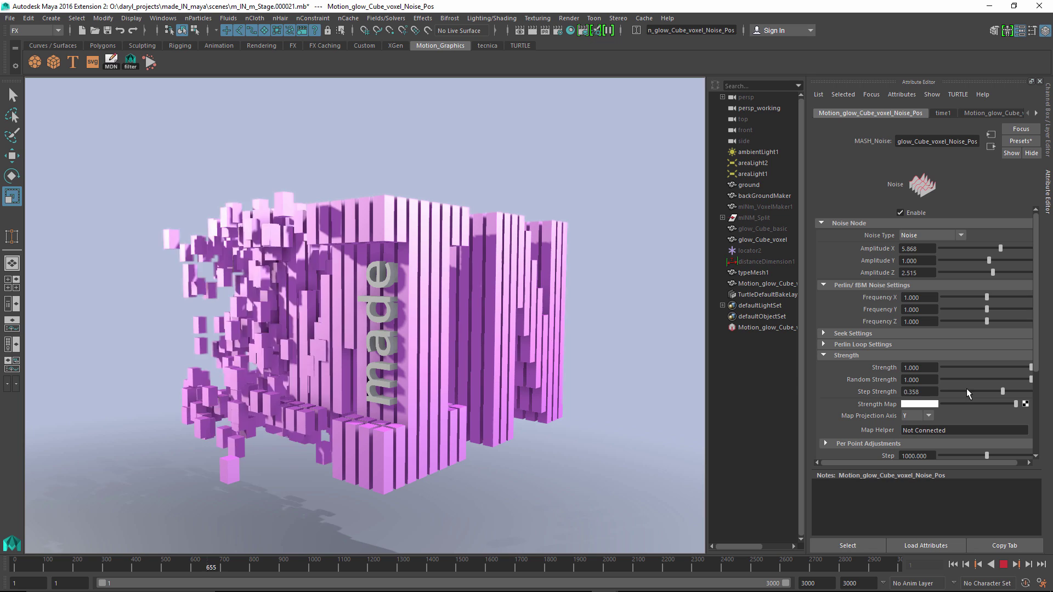
click(919, 392)
text(1)
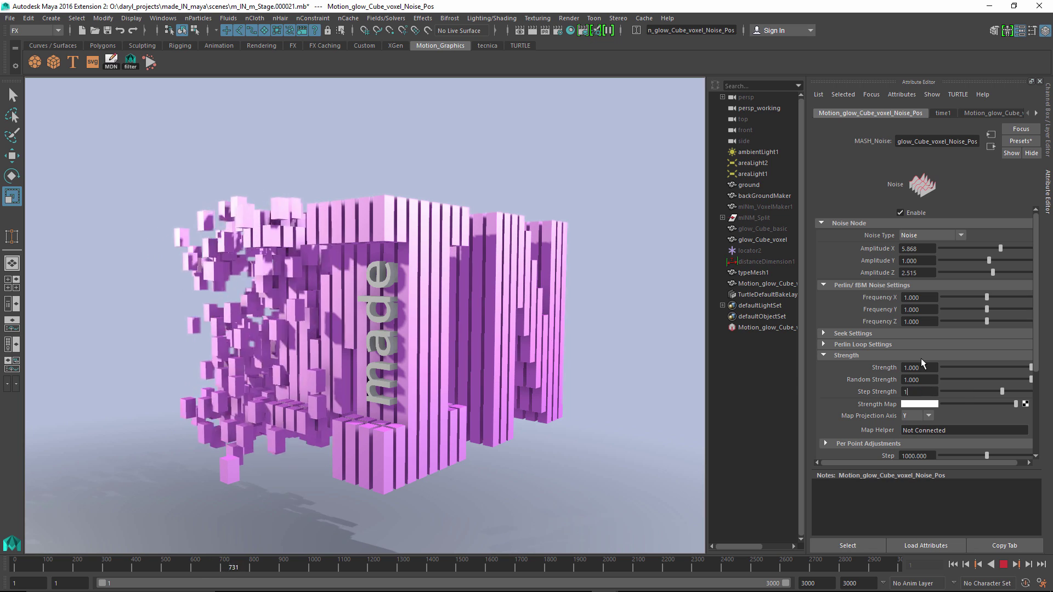
key(Return)
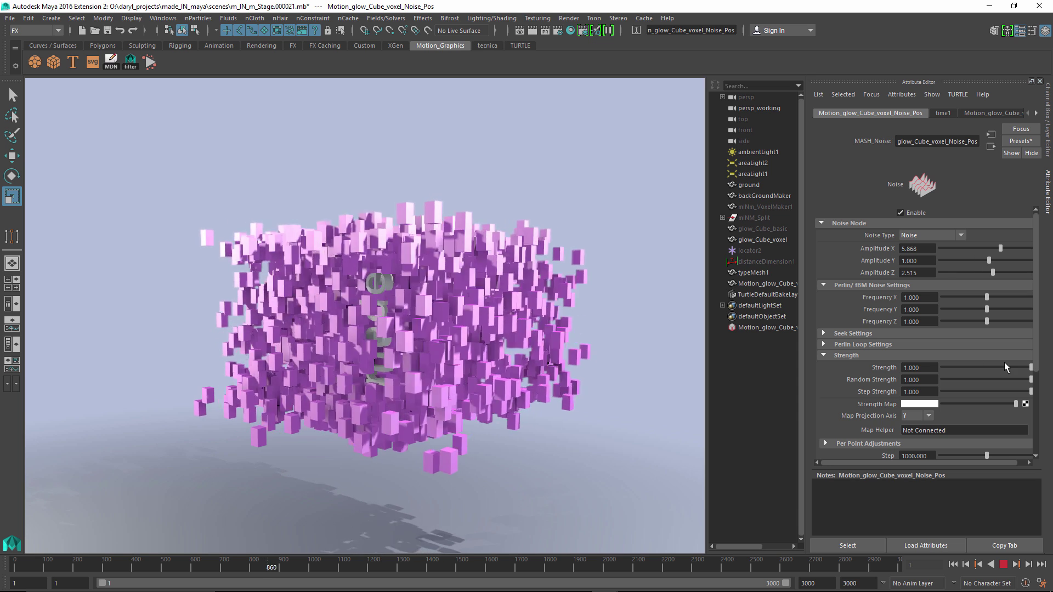
drag(1005, 364, 953, 369)
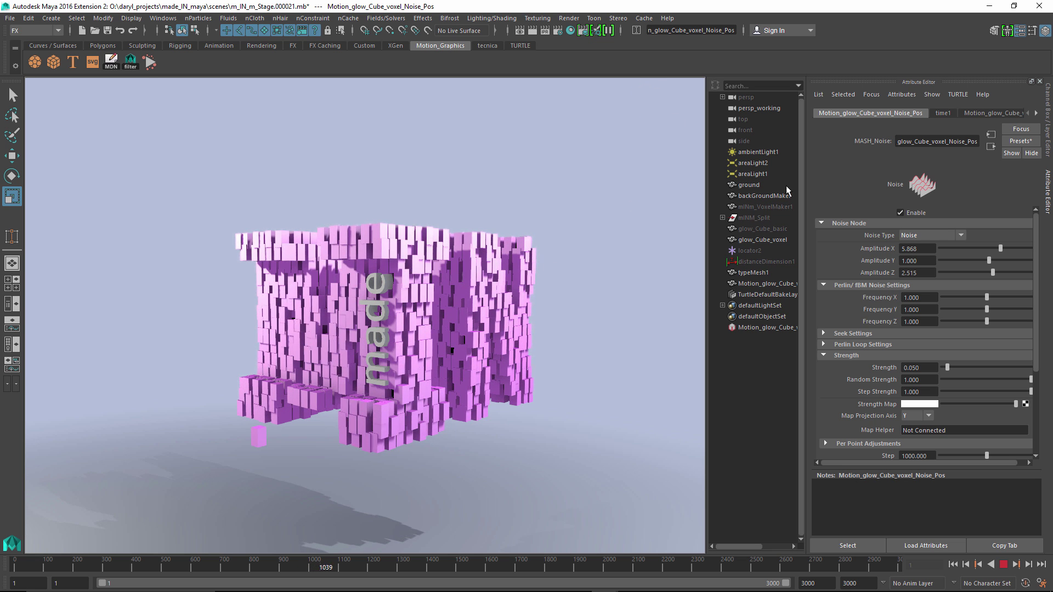
click(762, 327)
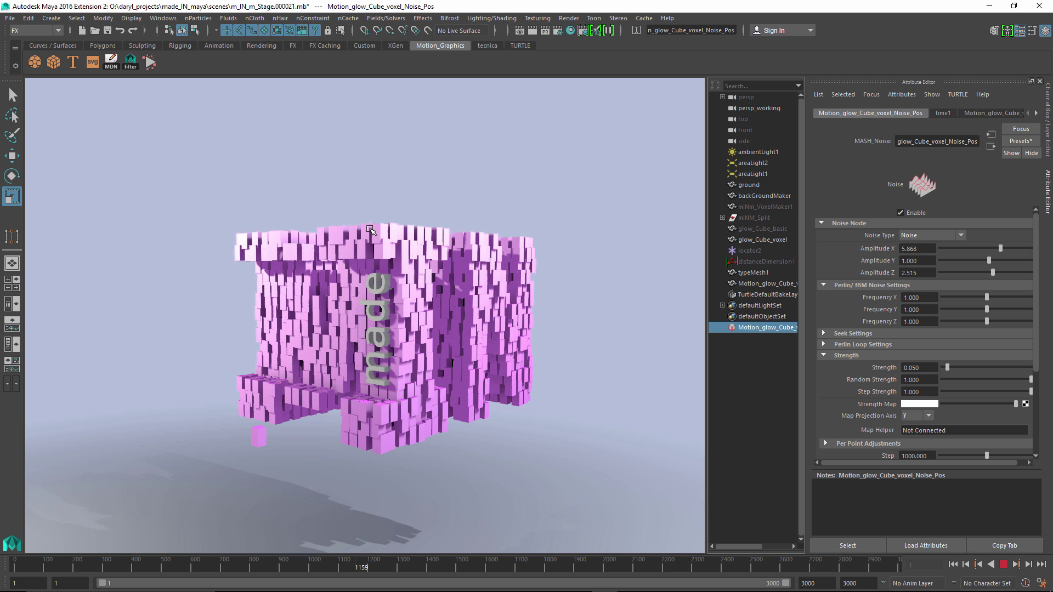
click(1010, 564)
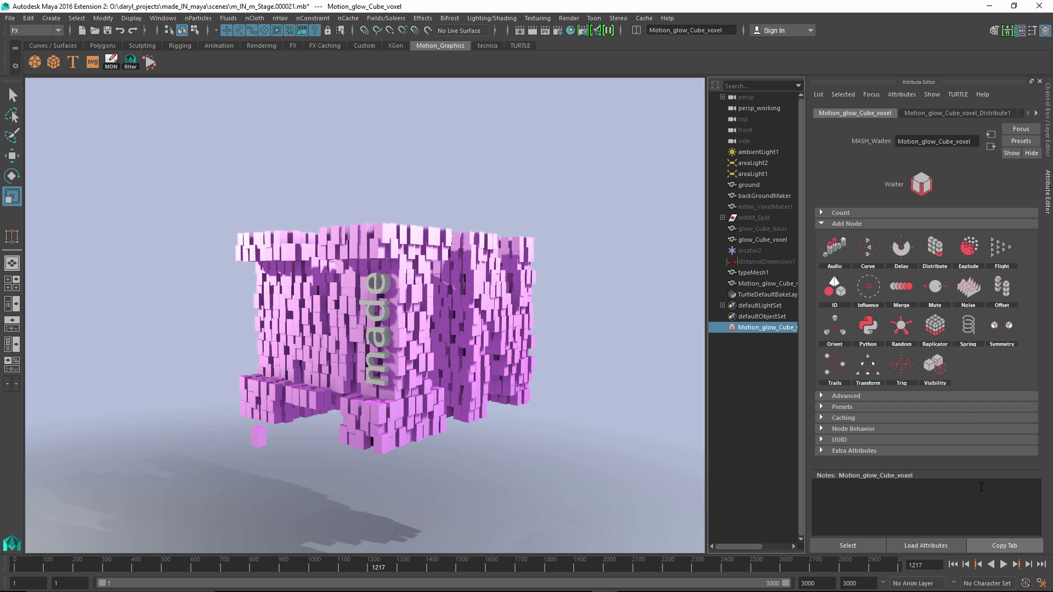
Add a Trig node to the voxel positions and flatten its Y amplitude to 0.120.
click(901, 365)
click(912, 372)
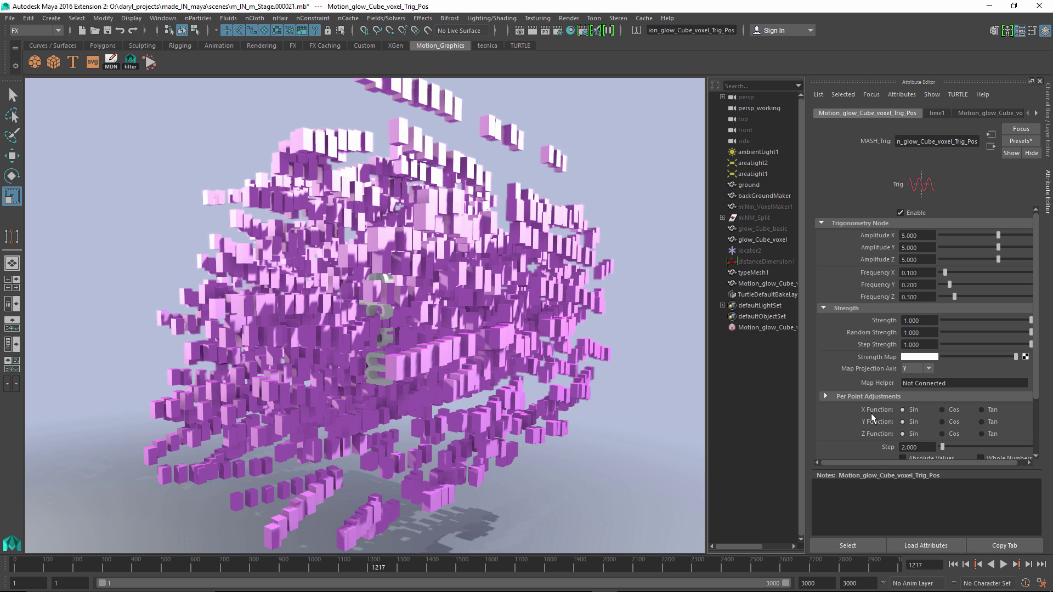
click(150, 63)
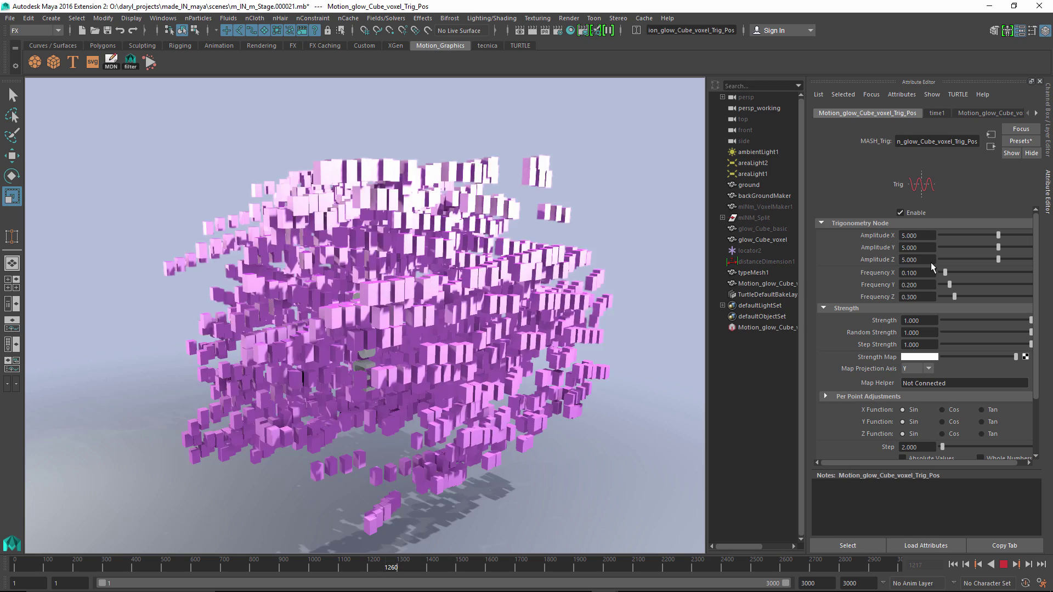
drag(992, 248, 987, 248)
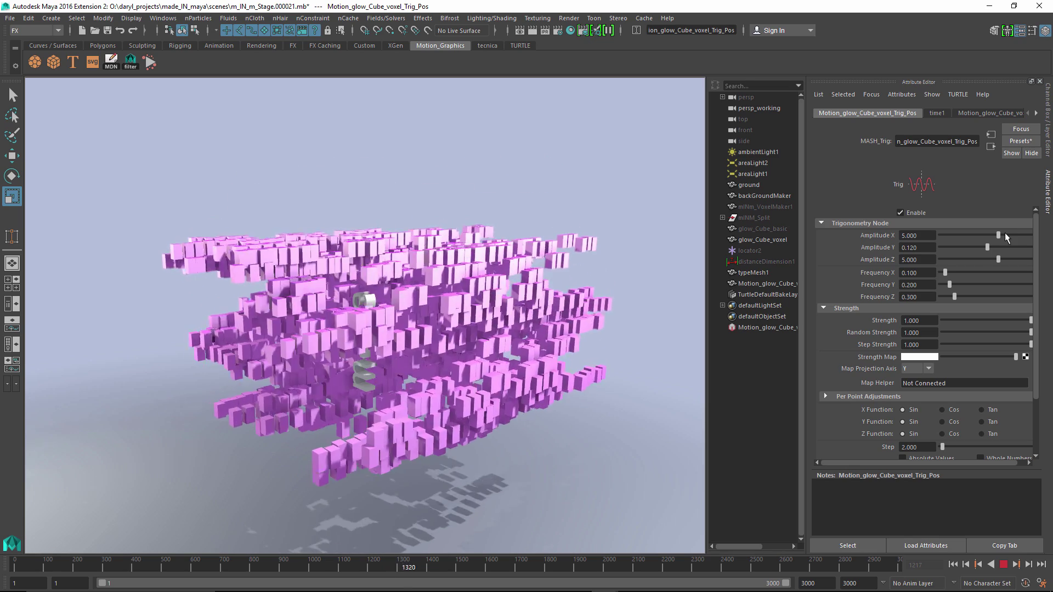
Replace the Trig settings with the m_IN_m_Wave preset.
click(1021, 141)
mouse_move(992, 189)
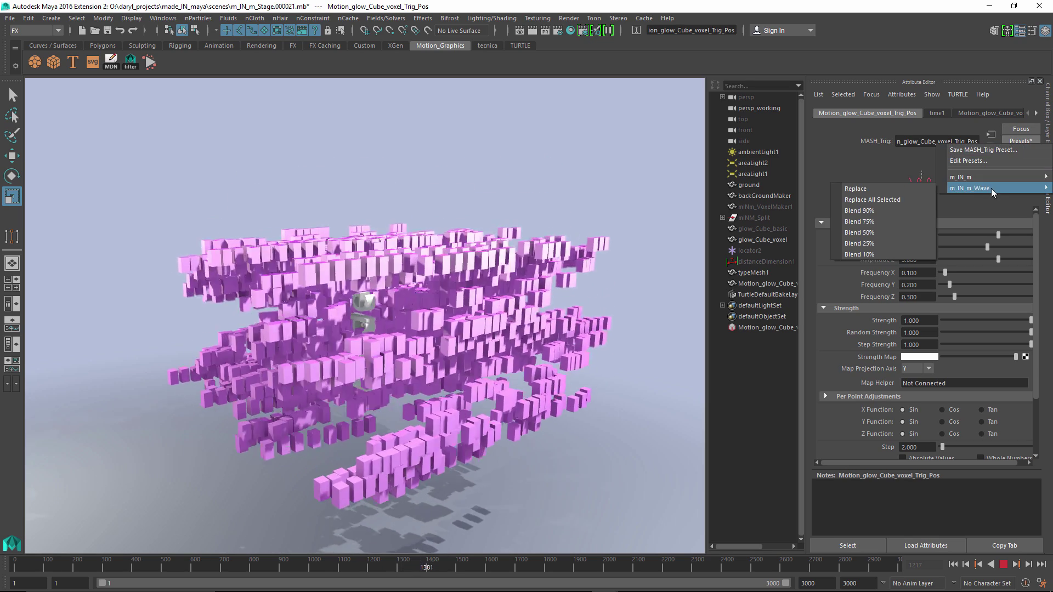
click(897, 190)
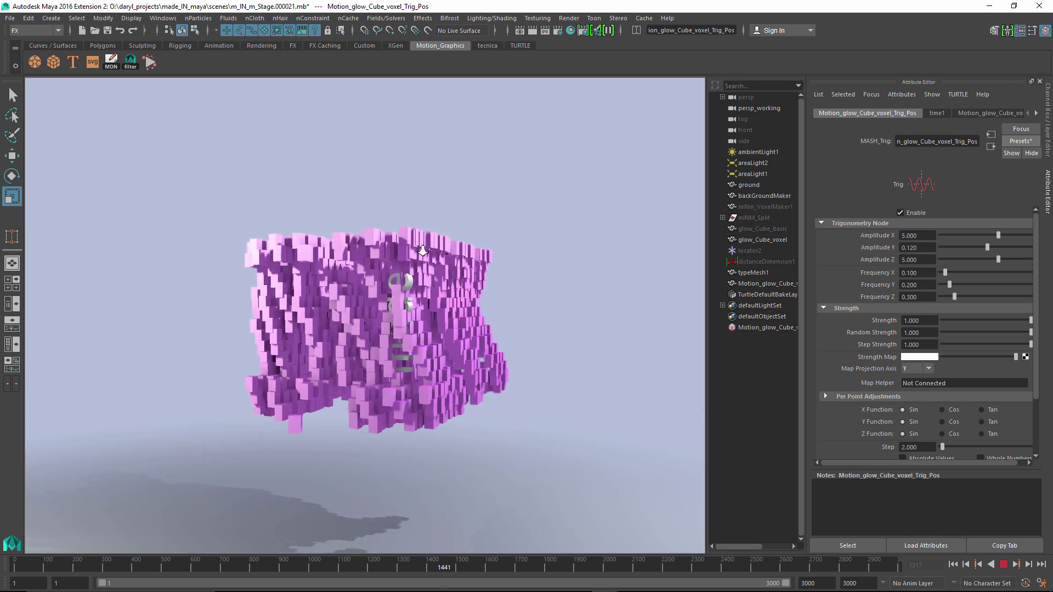
alt+right_drag(422, 251, 477, 251)
alt+drag(478, 250, 533, 253)
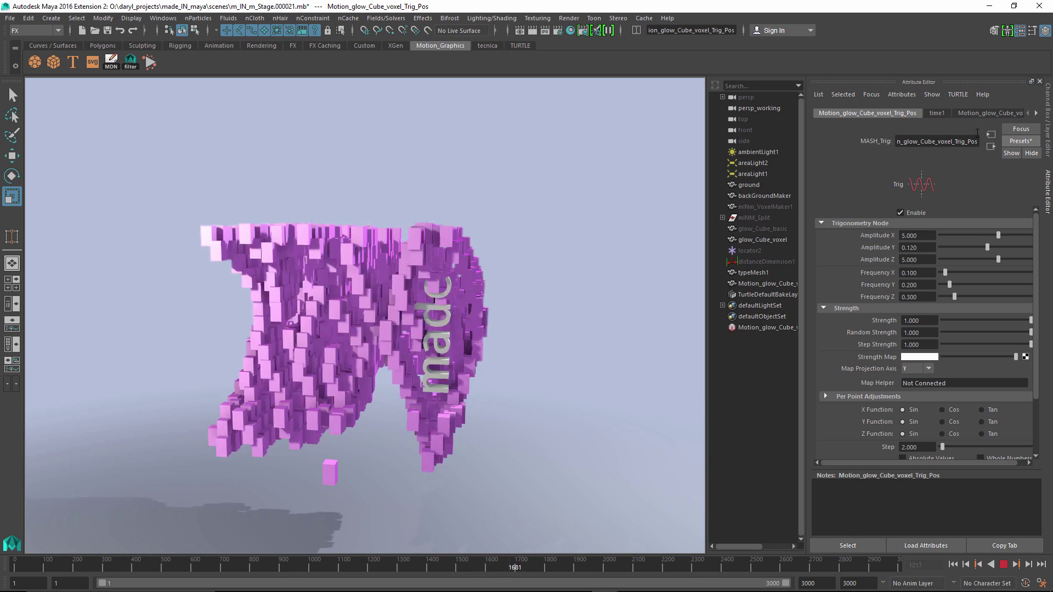
Toggle the Noise node off and on, then raise Amplitude X to 7.545 and Y to 5.629.
click(1036, 114)
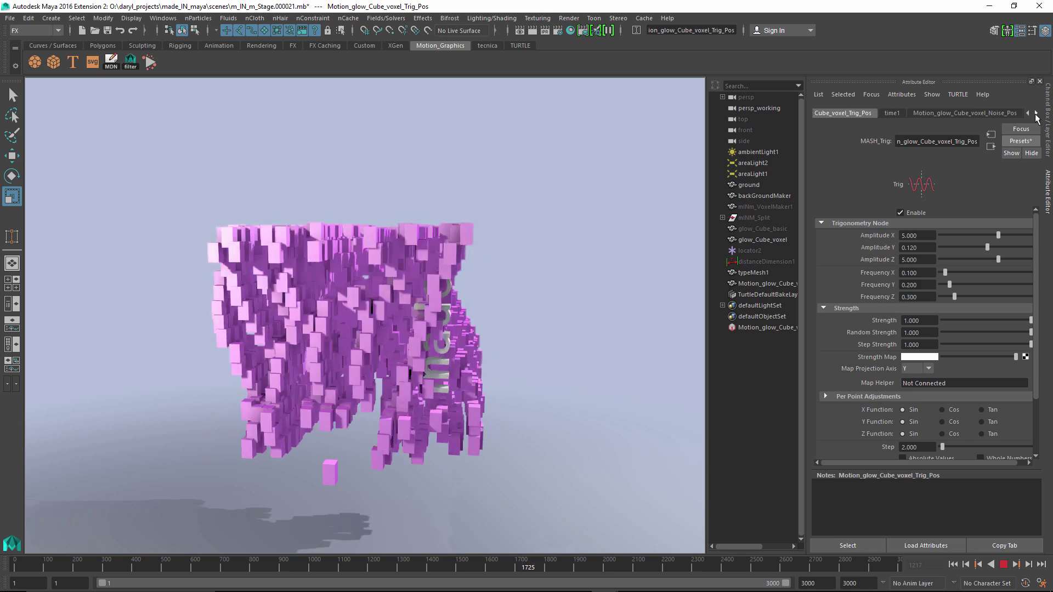
click(981, 113)
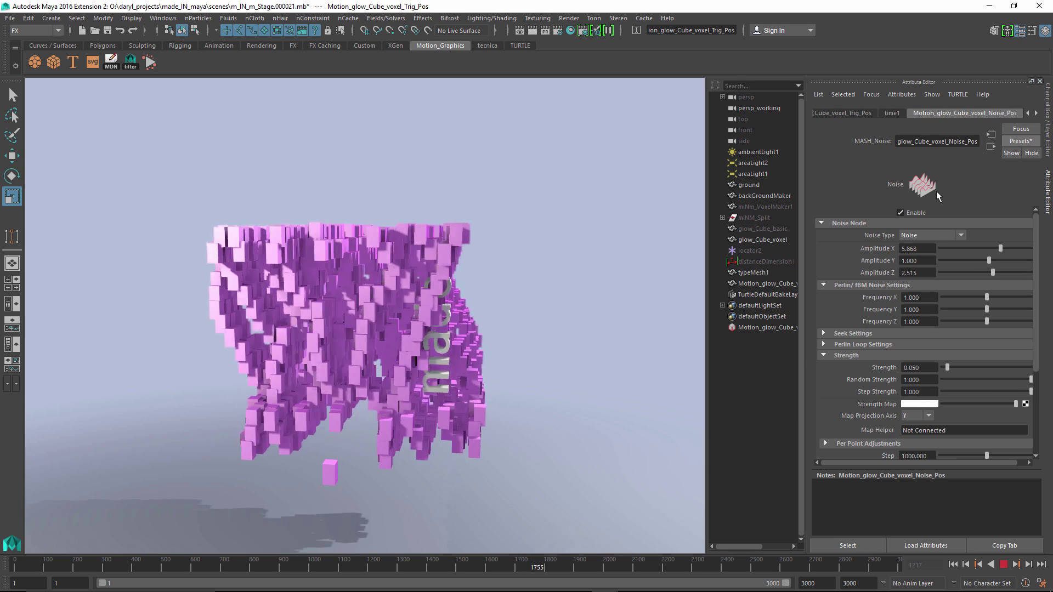
click(899, 213)
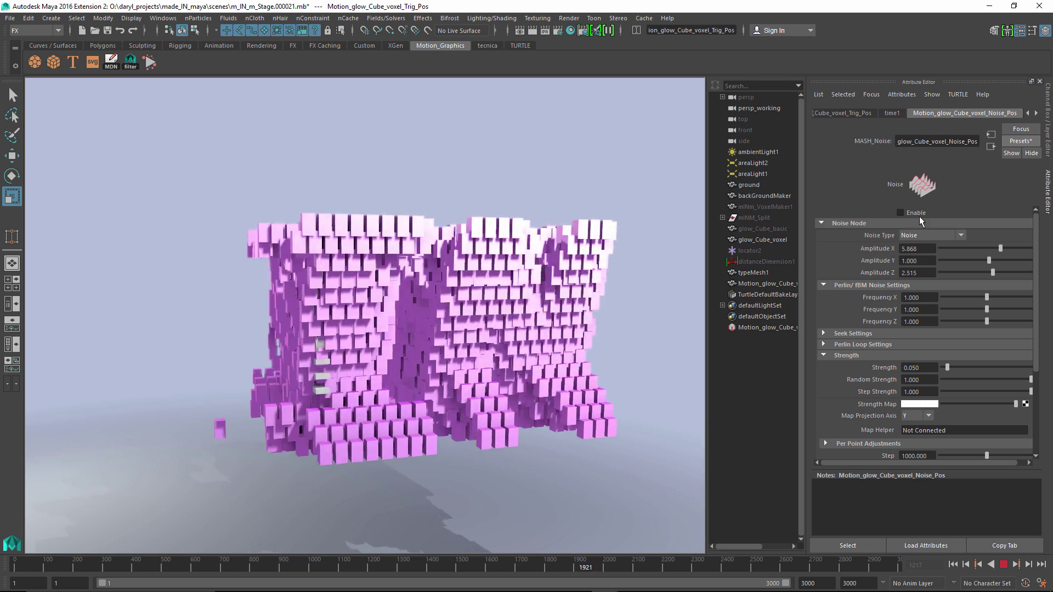
click(902, 211)
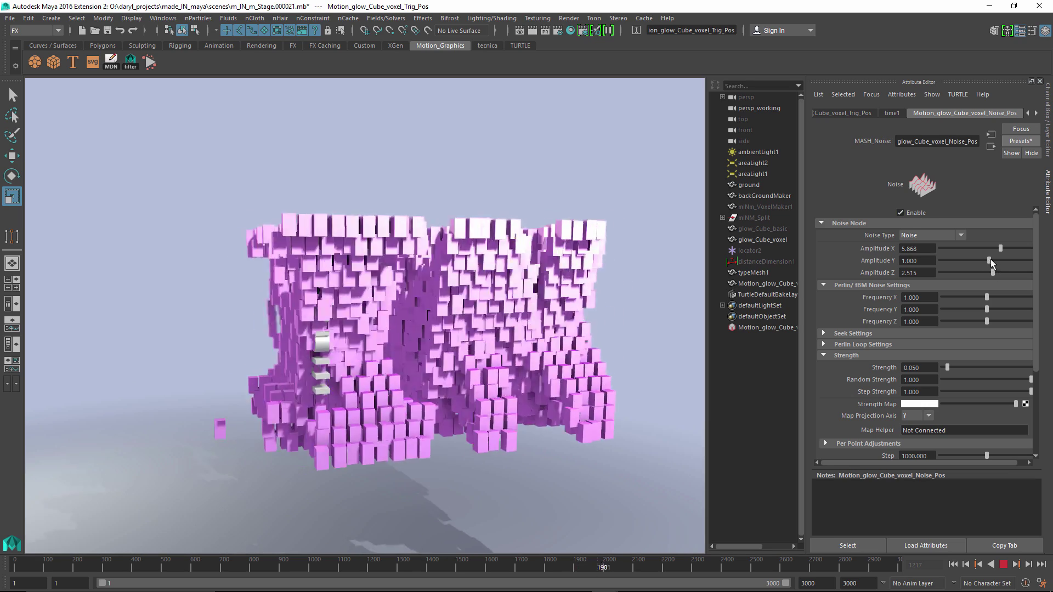
drag(991, 259, 1005, 250)
alt+drag(296, 233, 323, 232)
Stop playback at frame 2159 and return to the Trig_Pos node's settings.
click(1004, 565)
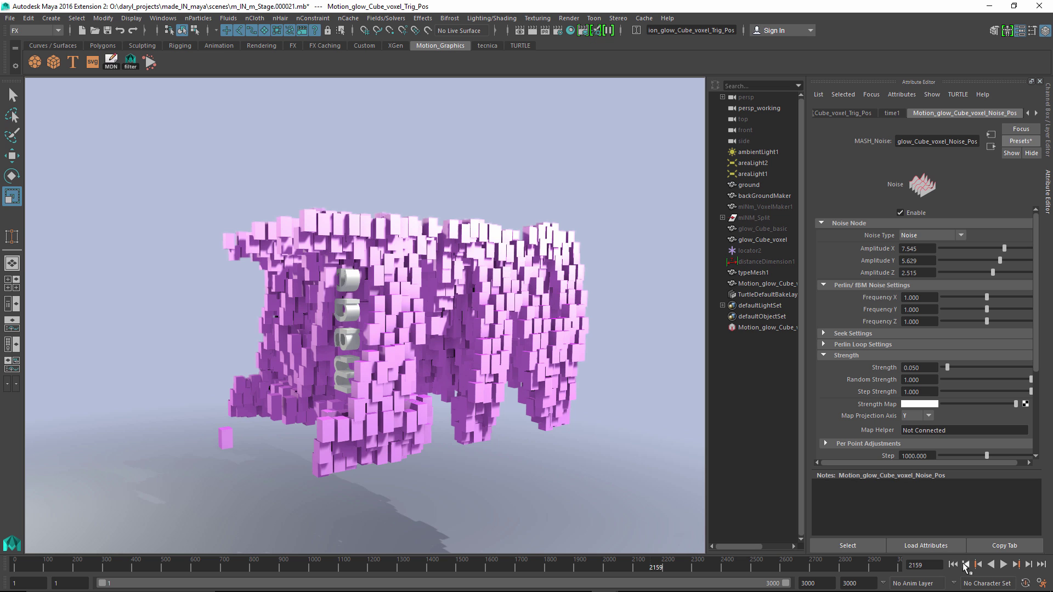
mouse_move(501, 328)
alt+mouse_down()
mouse_move(458, 332)
mouse_move(489, 331)
alt+mouse_up()
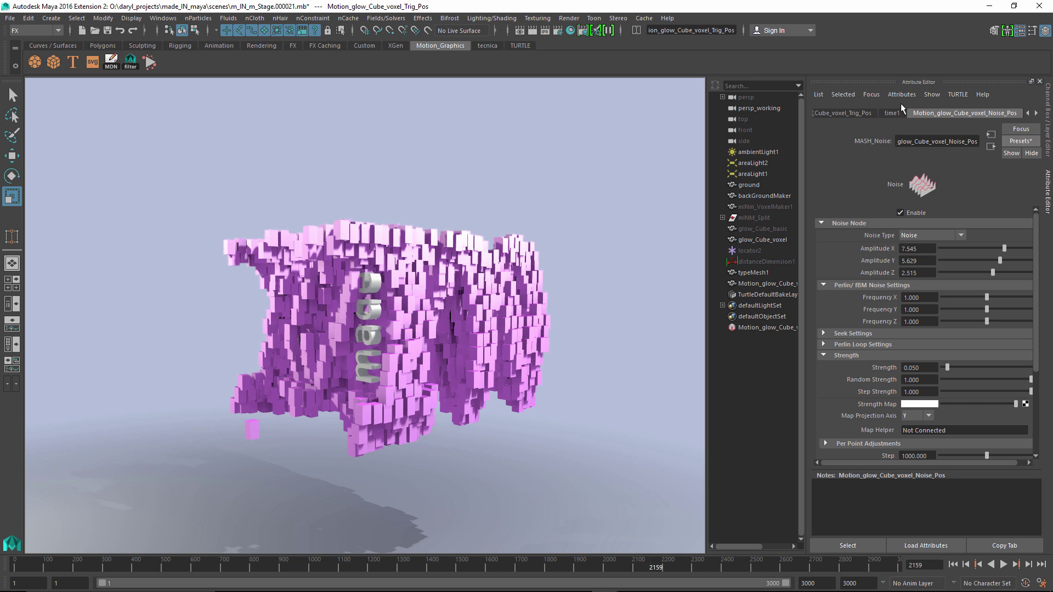
click(844, 113)
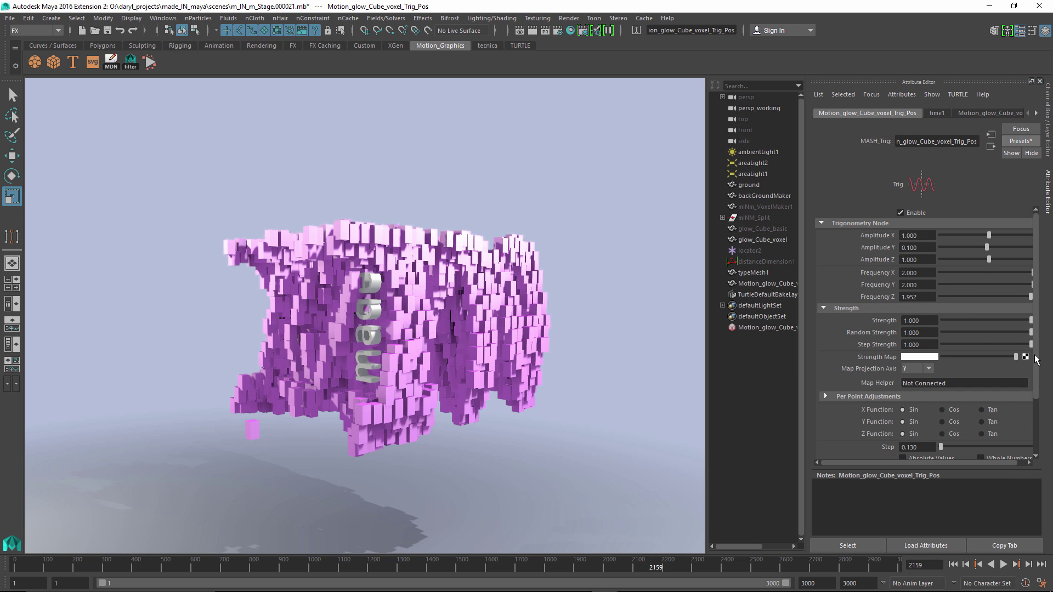
drag(1037, 360, 1036, 409)
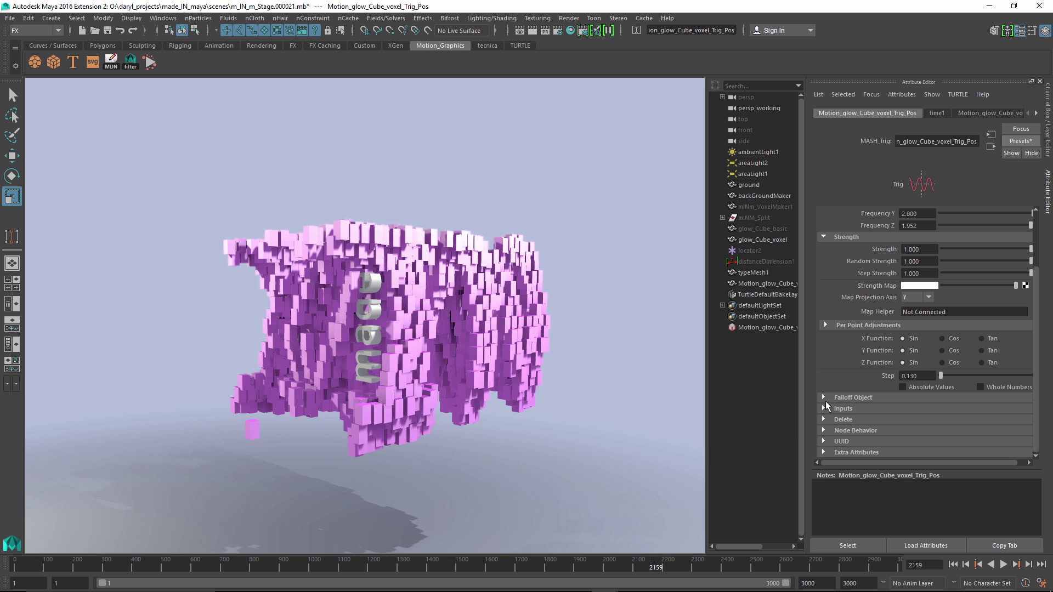
Create a sphere MASH Falloff for the Trig node and set its Inner Zone to 0.350.
click(824, 398)
right_click(858, 423)
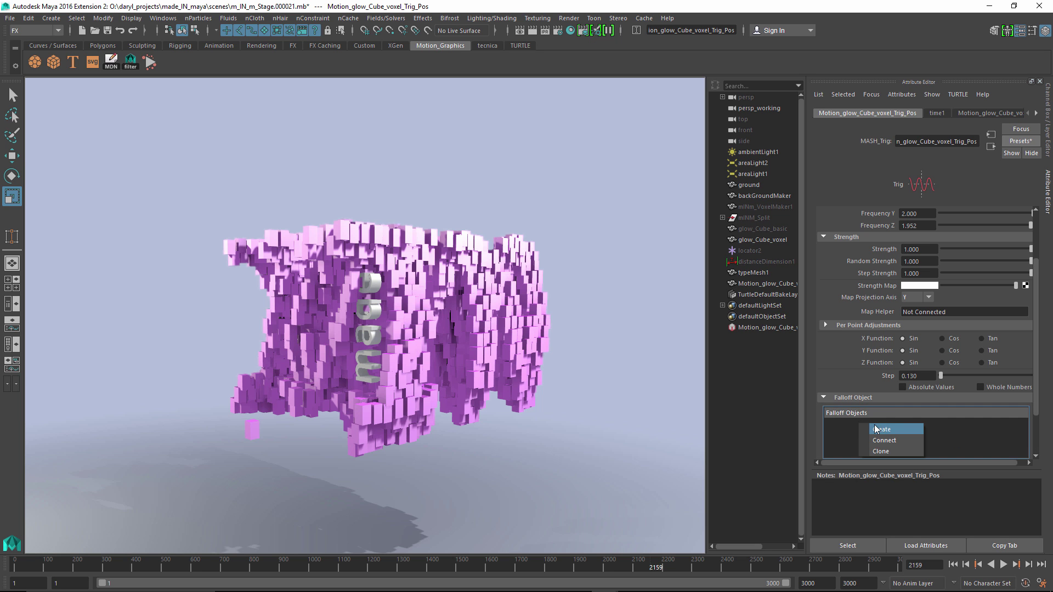
click(885, 428)
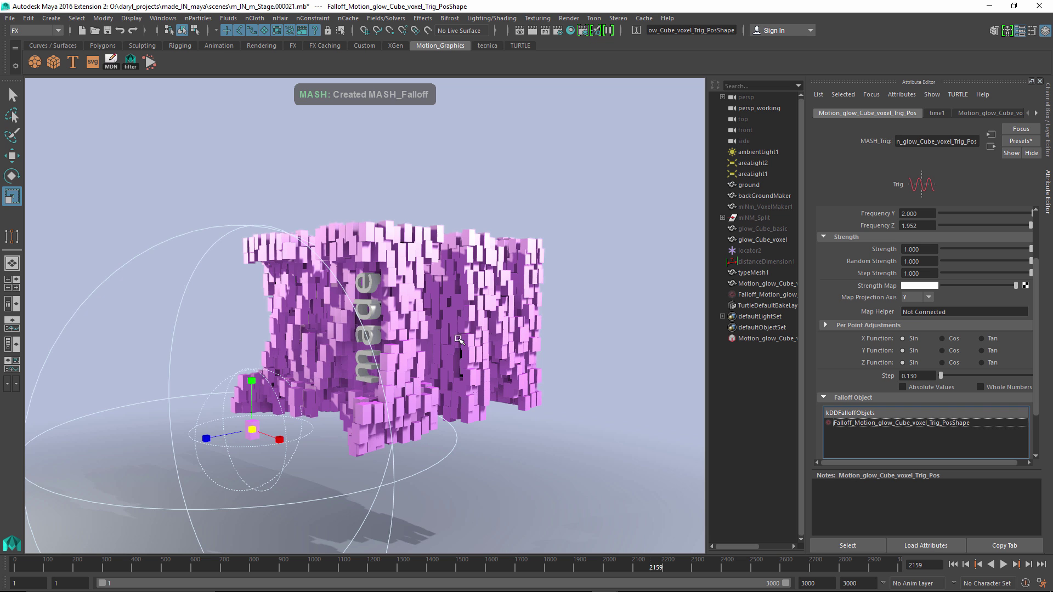
alt+drag(557, 365, 428, 359)
alt+middle_drag(375, 350, 423, 346)
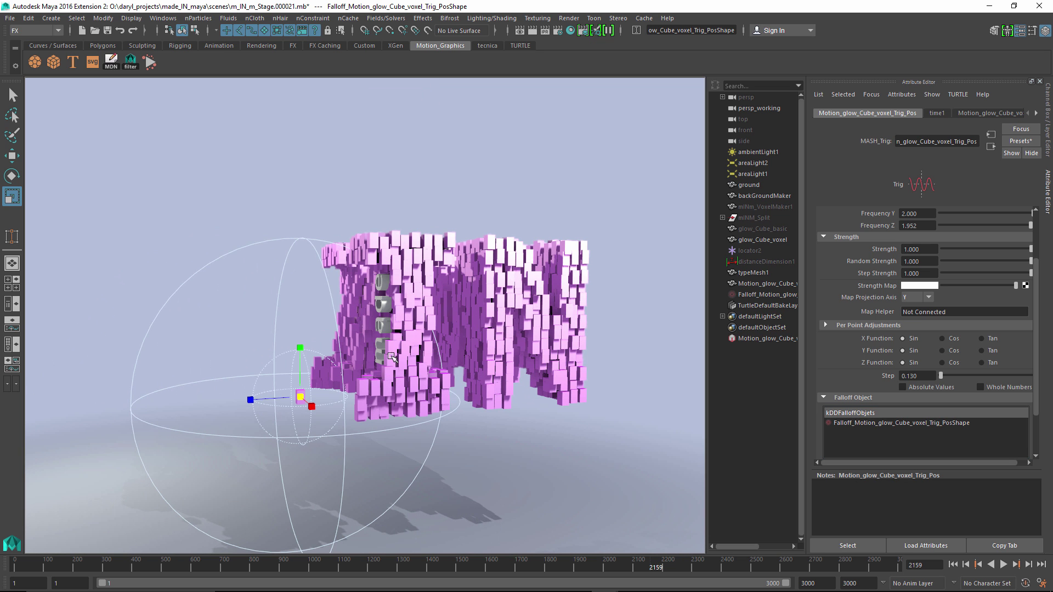
key(w)
double_click(876, 423)
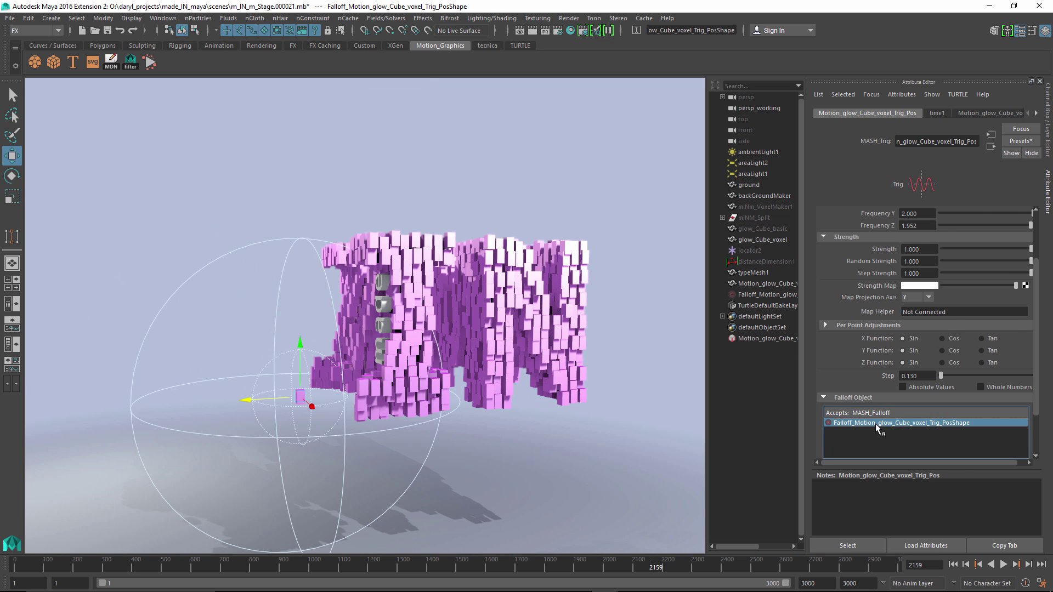
mouse_move(971, 262)
mouse_down()
mouse_move(964, 257)
mouse_move(993, 259)
mouse_move(970, 260)
mouse_up()
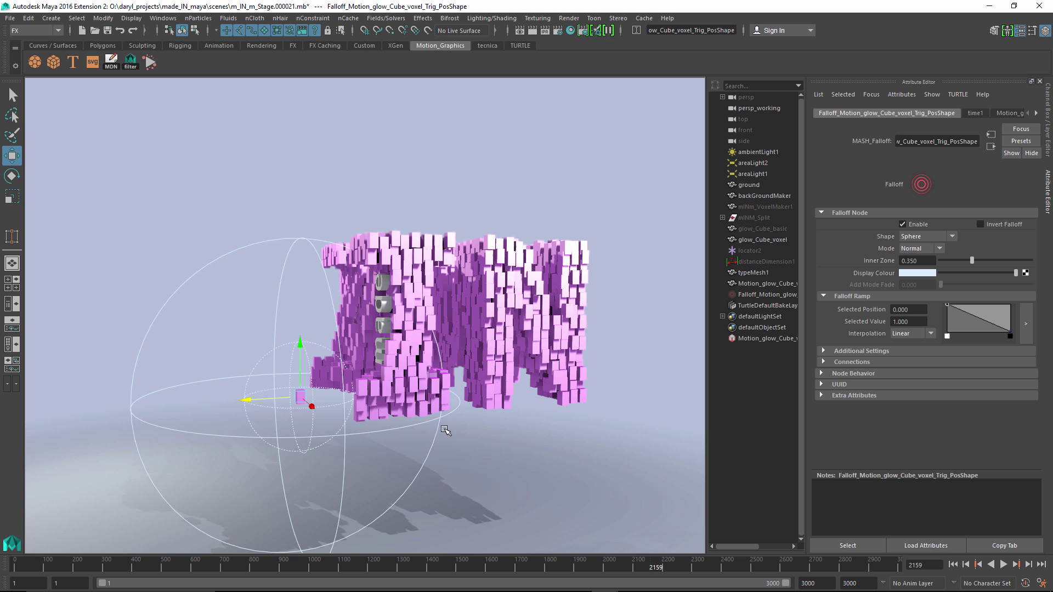
Add a falloff ramp point at position 0.417, value 0.440, and shift the sphere left.
drag(966, 319, 973, 319)
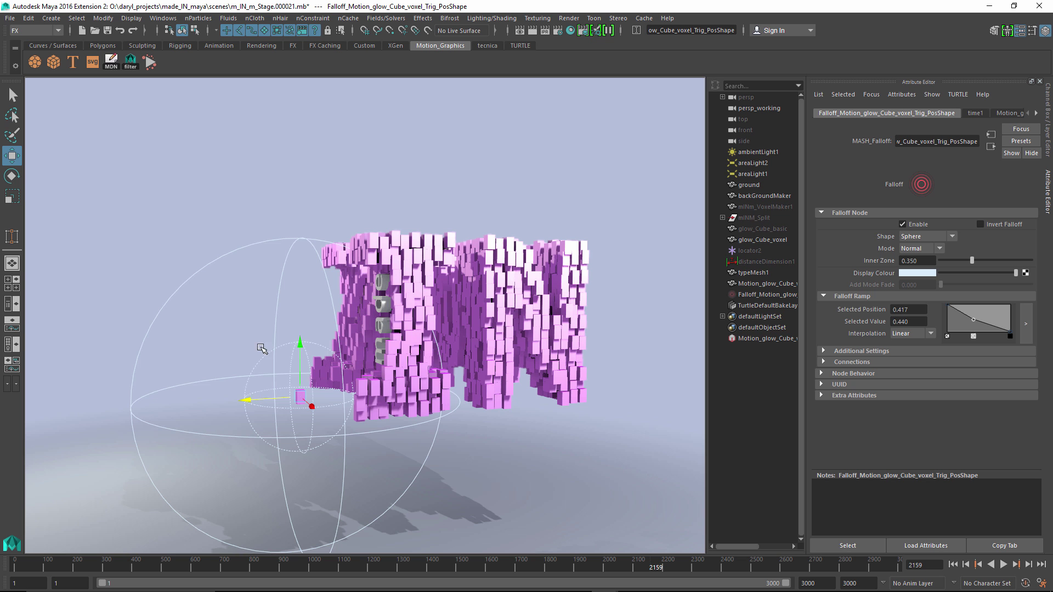
drag(248, 405, 214, 402)
alt+drag(379, 205, 362, 178)
click(149, 63)
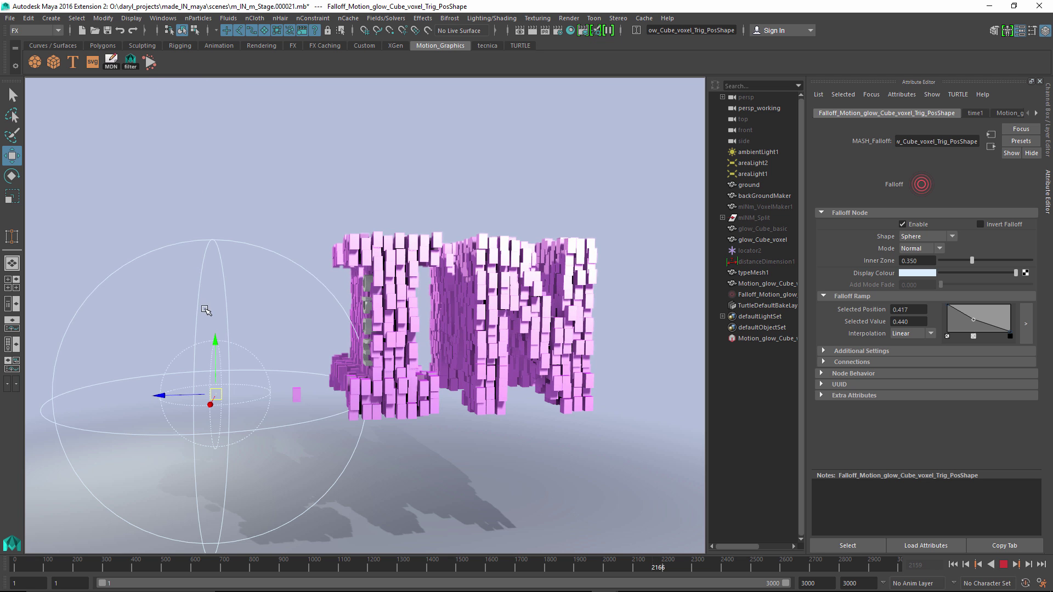
Move the falloff sphere right and upward, then scale it up uniformly over the letters.
drag(164, 395, 390, 390)
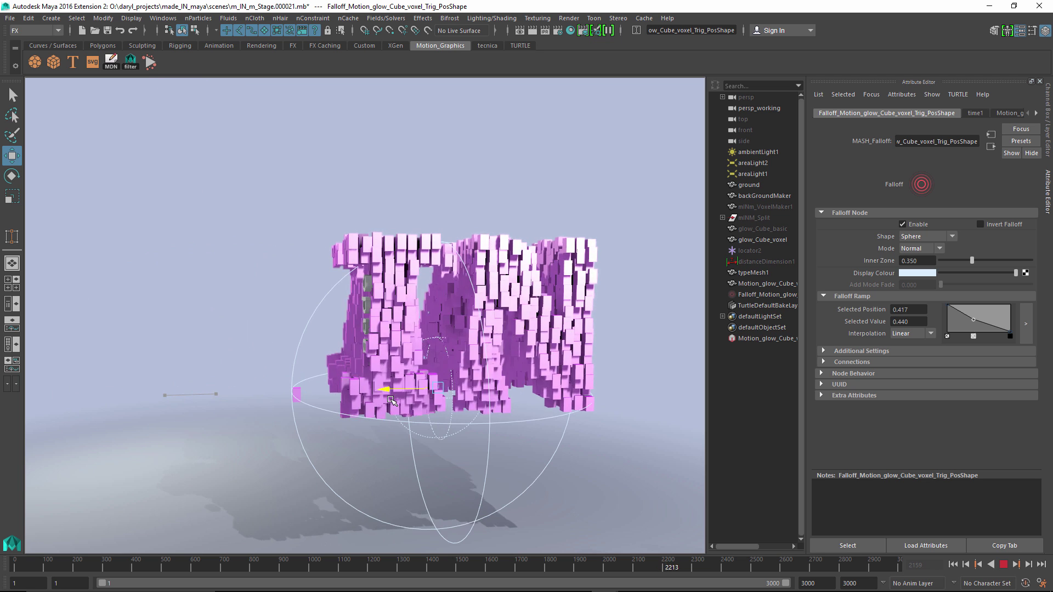
drag(437, 344, 435, 282)
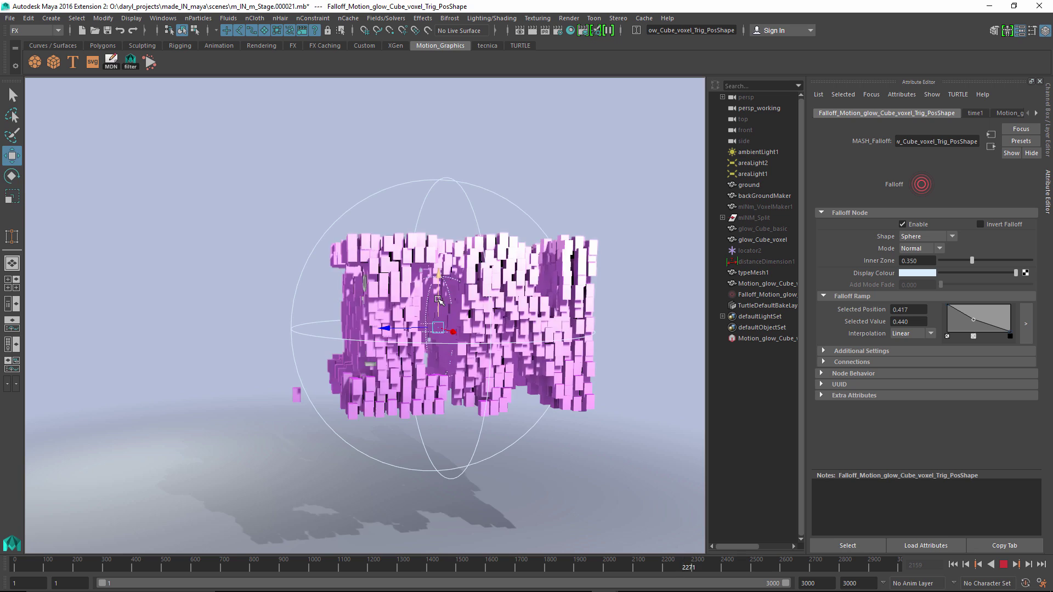
key(r)
drag(439, 328, 3, 315)
key(w)
alt+drag(425, 312, 526, 313)
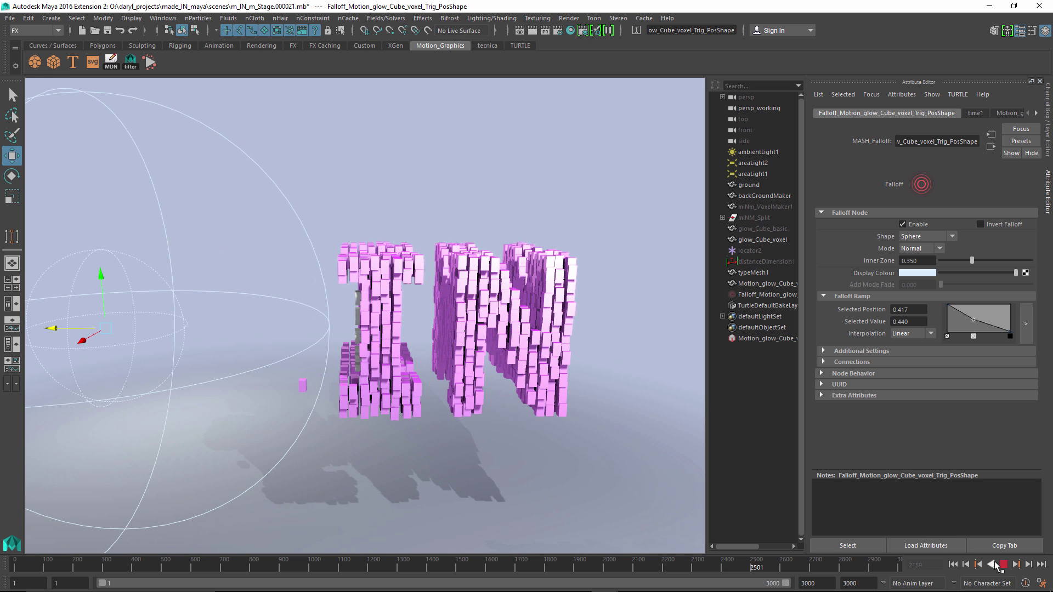
Connect the falloff sphere to the Noise node's Falloff Object list and sweep it across the letters.
click(1003, 565)
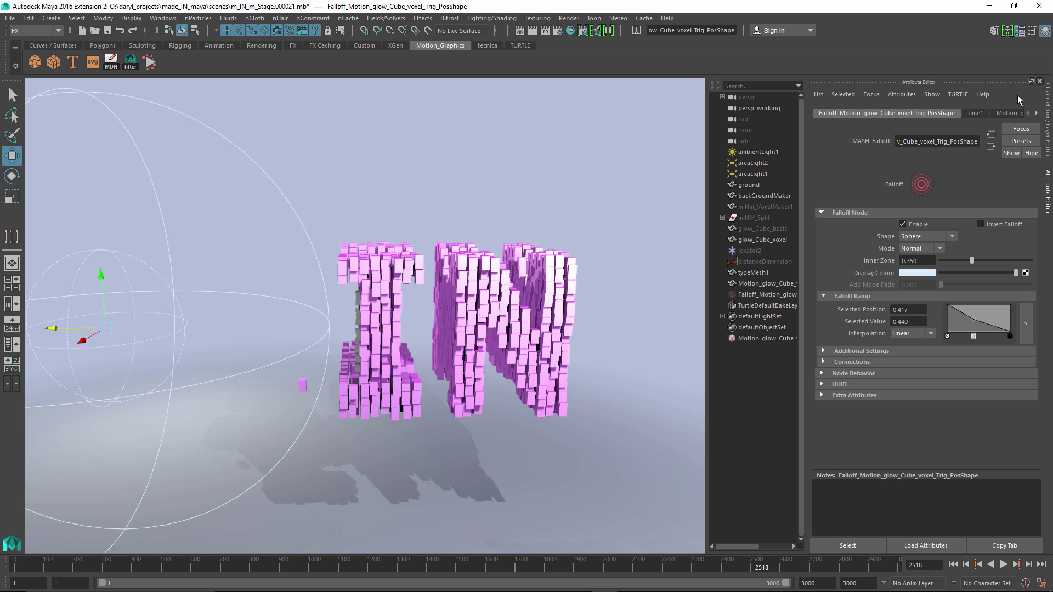
click(1012, 115)
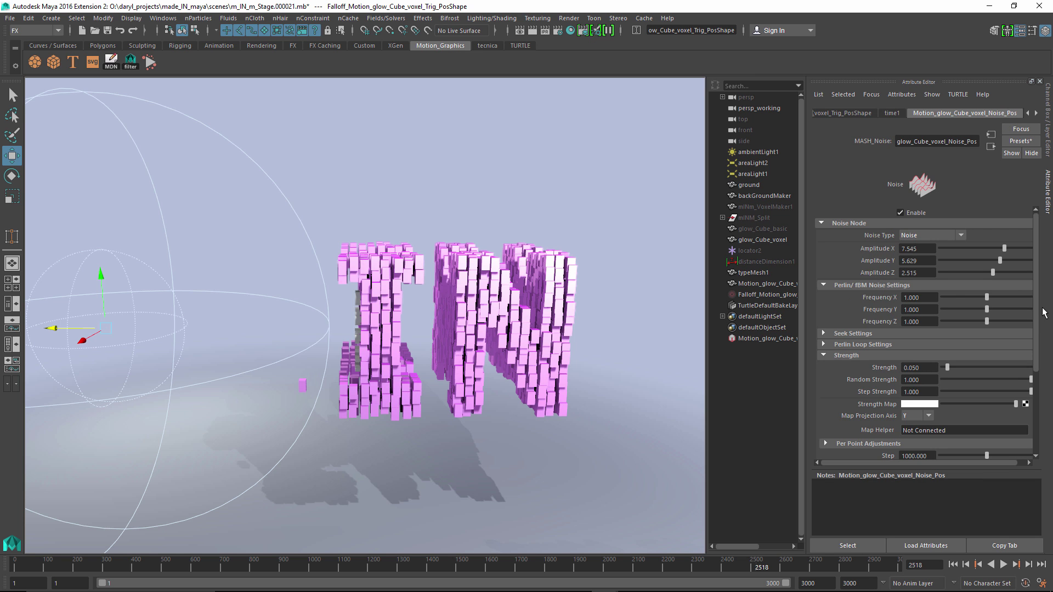
drag(1038, 317, 1042, 393)
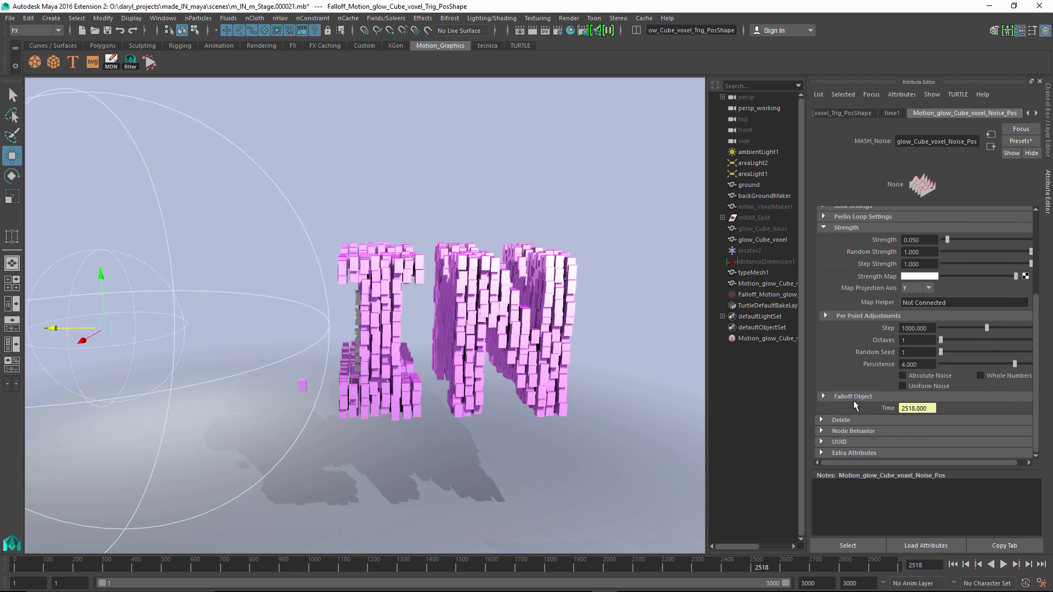
click(838, 398)
middle_drag(739, 296, 841, 424)
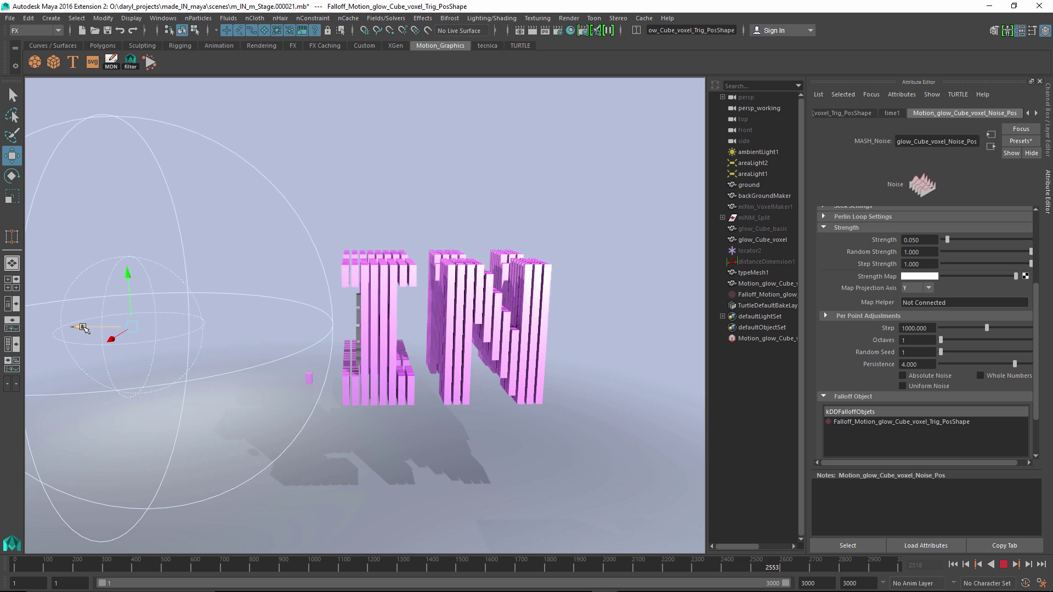
drag(83, 328, 179, 327)
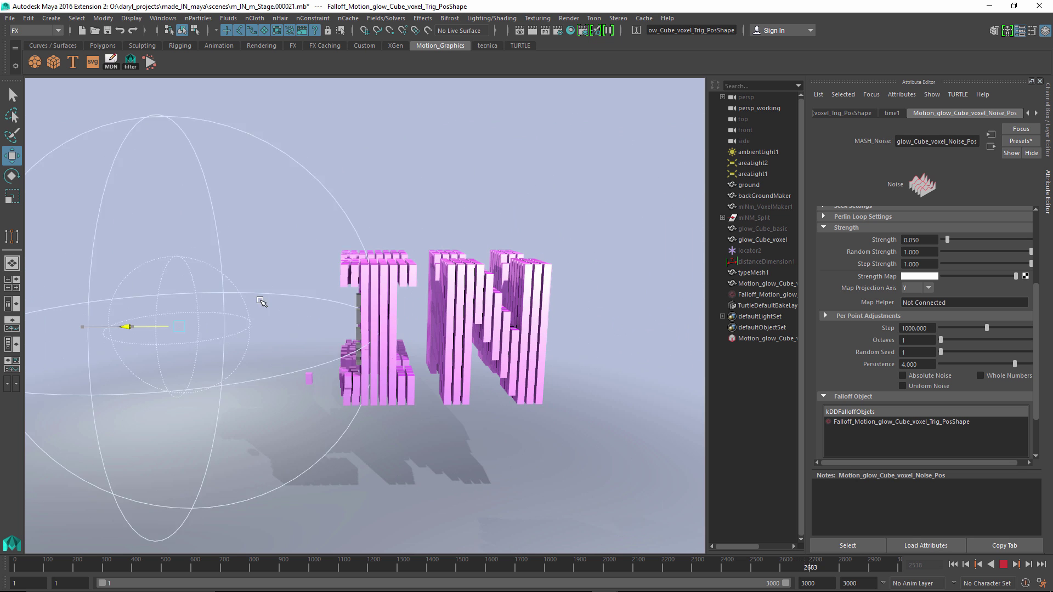
drag(261, 302, 298, 297)
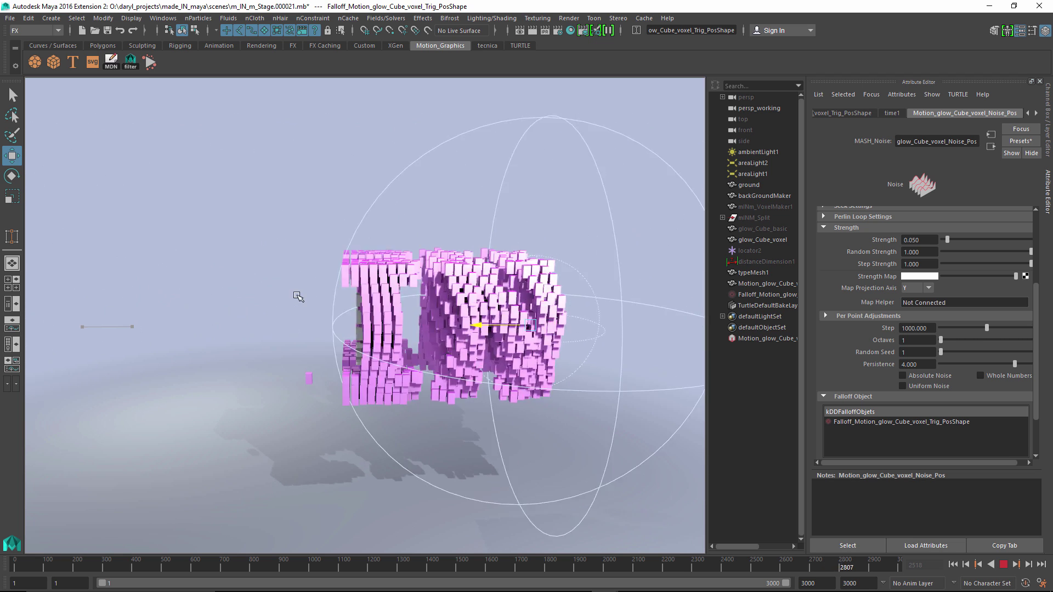
Add a Spring node to the Motion_glow_Cube_voxel MASH network.
click(951, 565)
click(869, 113)
click(767, 339)
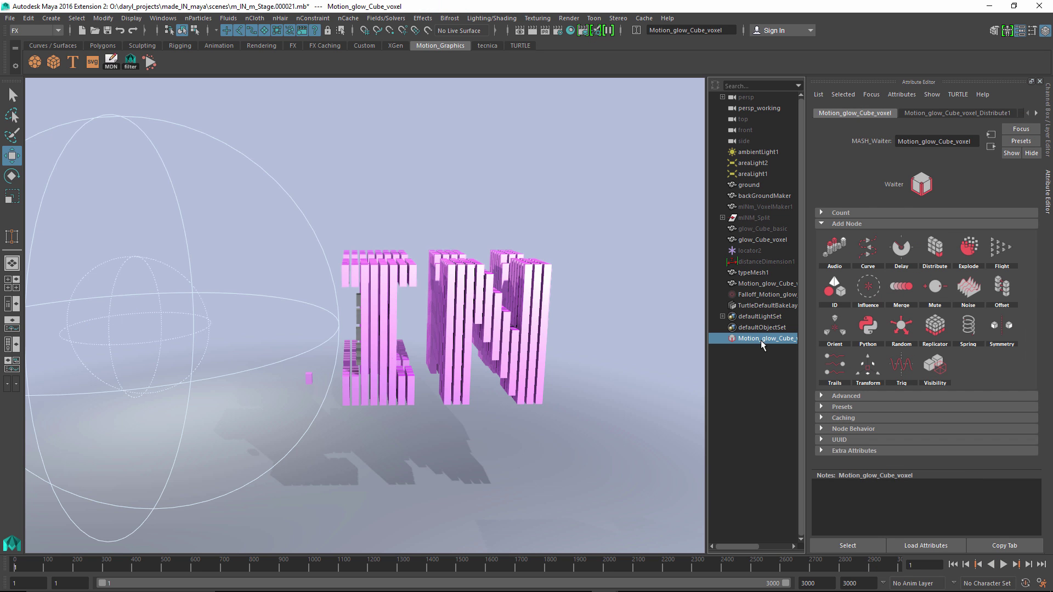
click(974, 330)
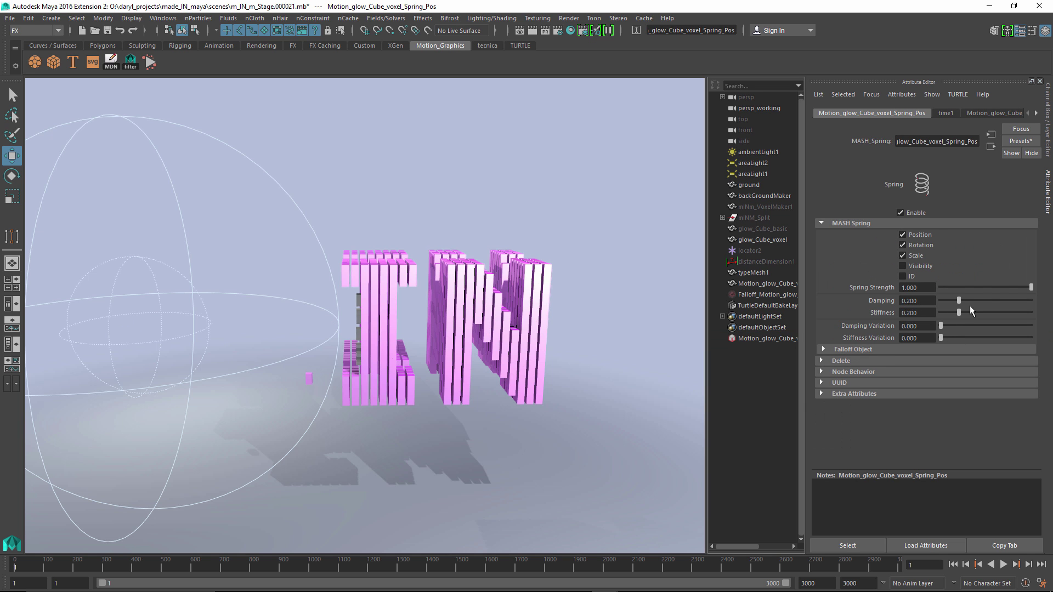
Sweep the falloff sphere along X through the letters, leaving it at -0.980, 4.172, 13.862.
click(130, 255)
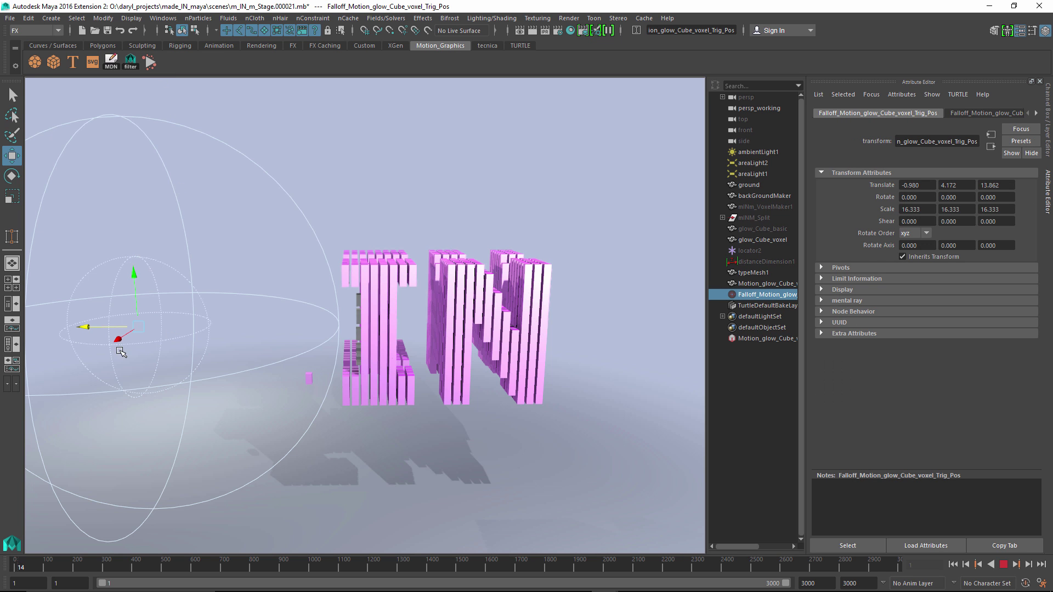
mouse_move(84, 328)
mouse_down()
mouse_move(707, 340)
mouse_move(78, 340)
mouse_up()
alt+right_drag(417, 343, 658, 350)
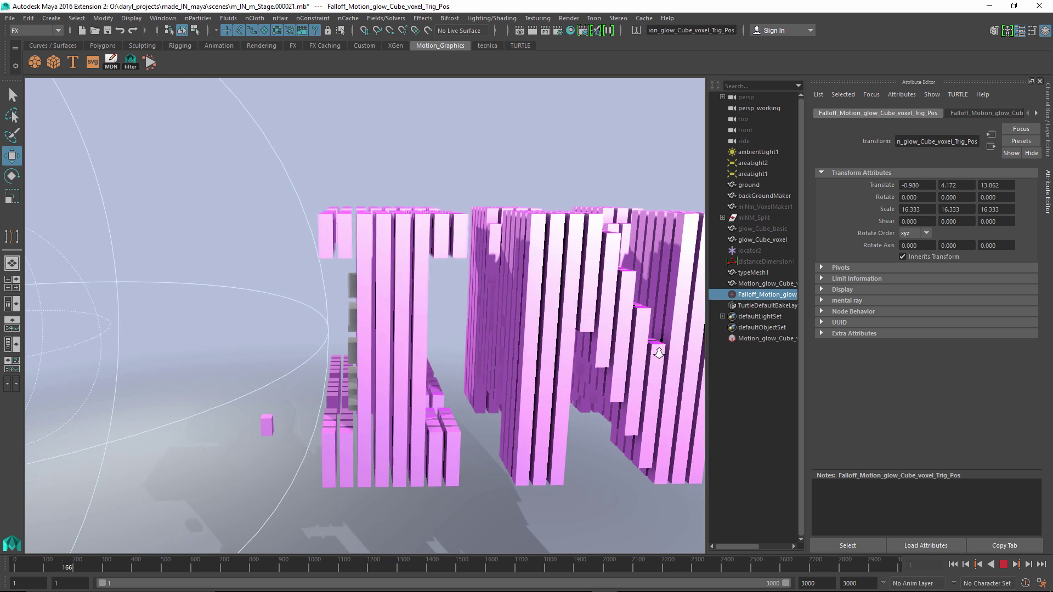
alt+drag(658, 350, 457, 354)
middle_drag(280, 363, 1021, 376)
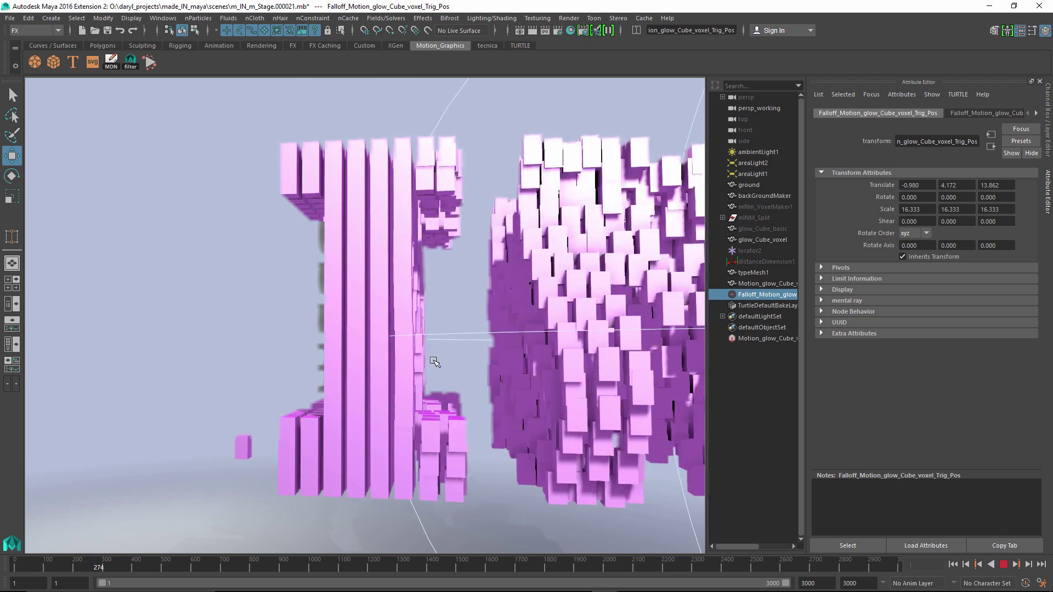
drag(591, 335, 230, 339)
click(250, 367)
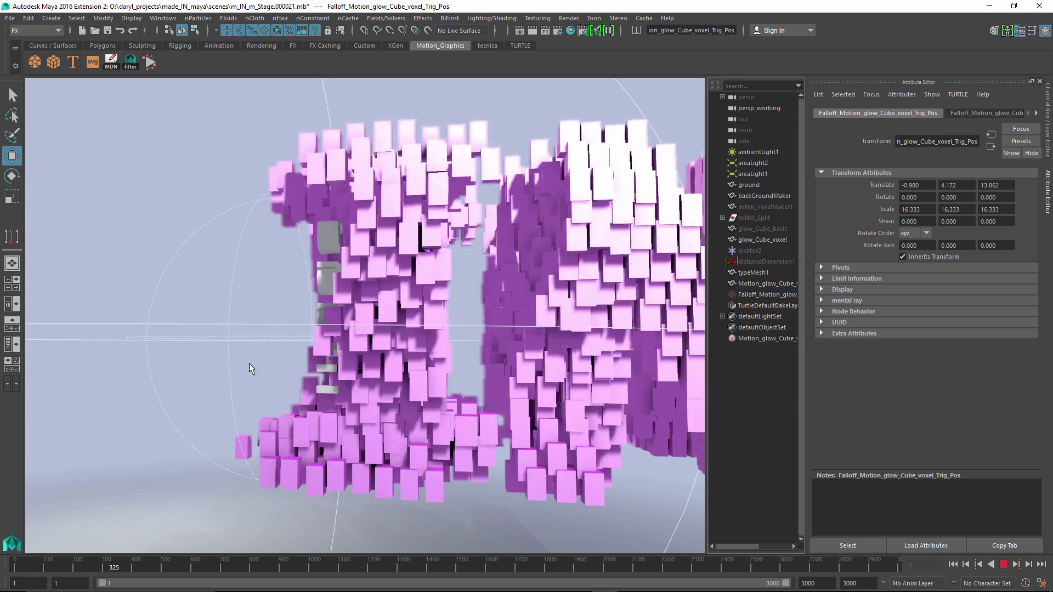
scroll(264, 370, down, 5)
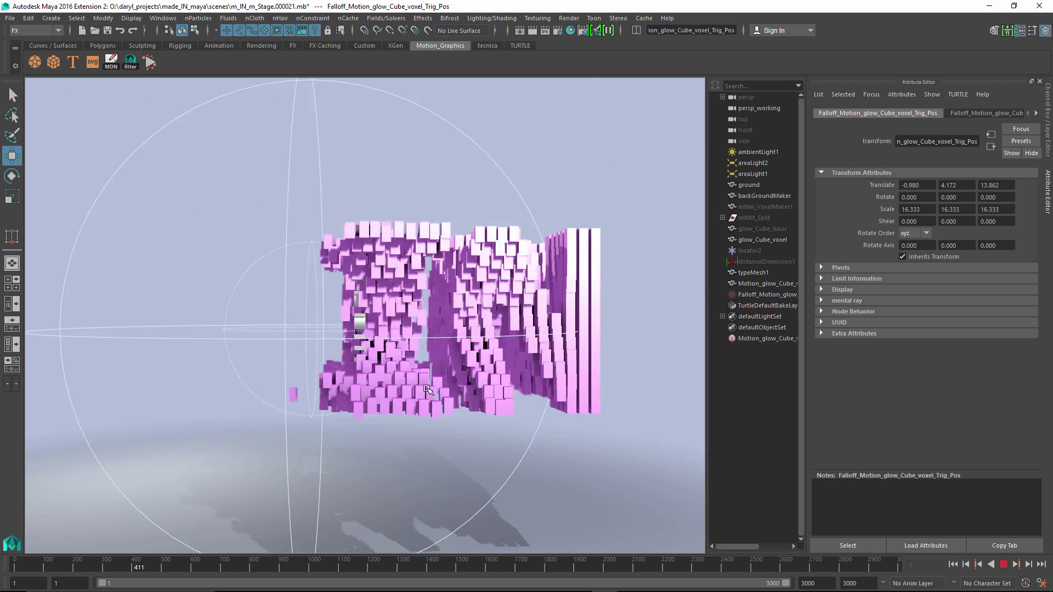
click(236, 375)
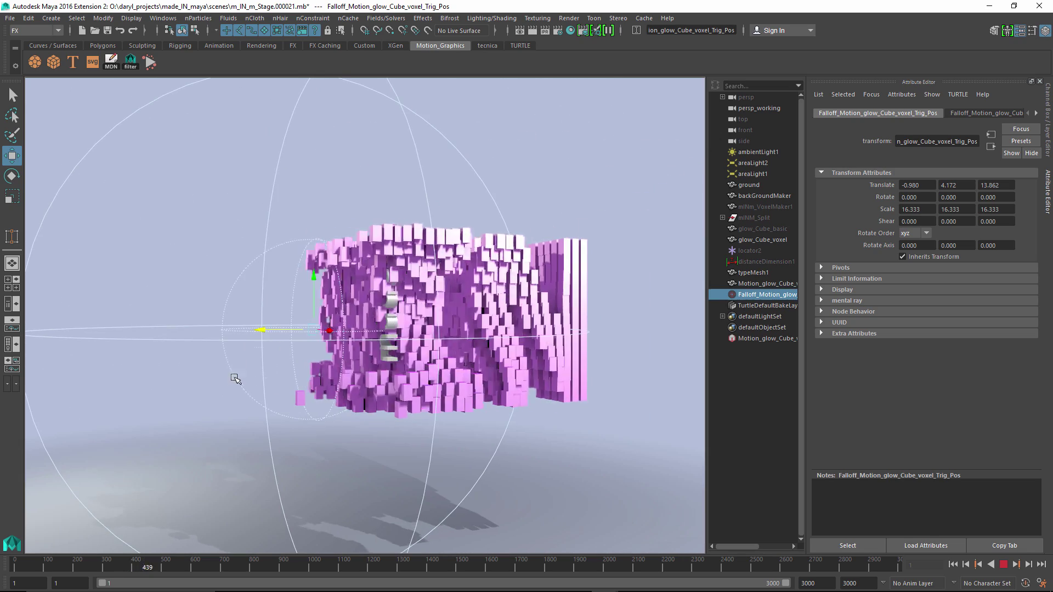
alt+drag(235, 357, 30, 374)
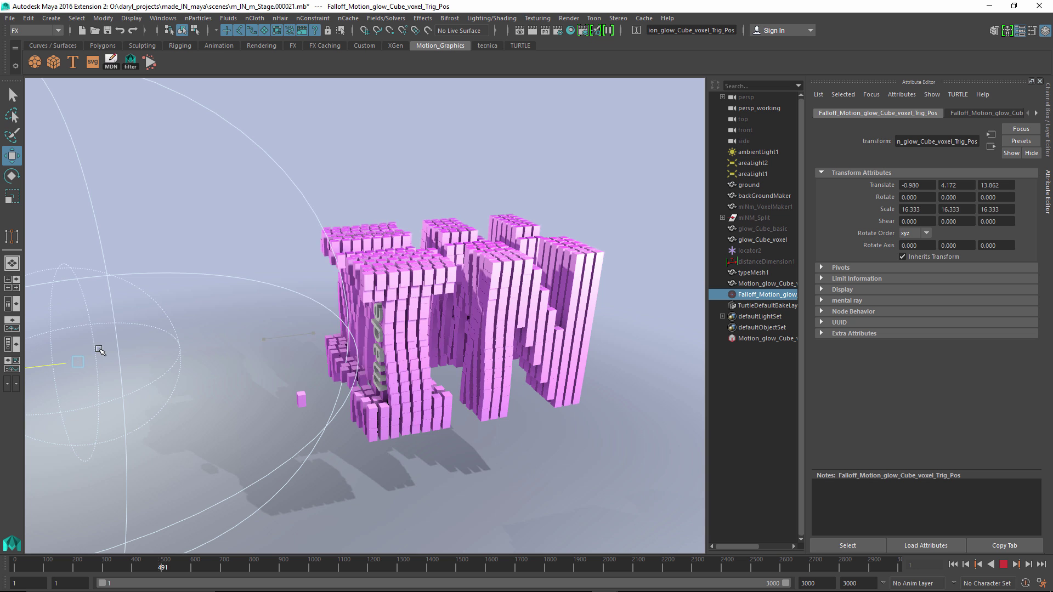
Turn on Invert Falloff in the spherical falloff's shape settings.
alt+drag(488, 357, 394, 374)
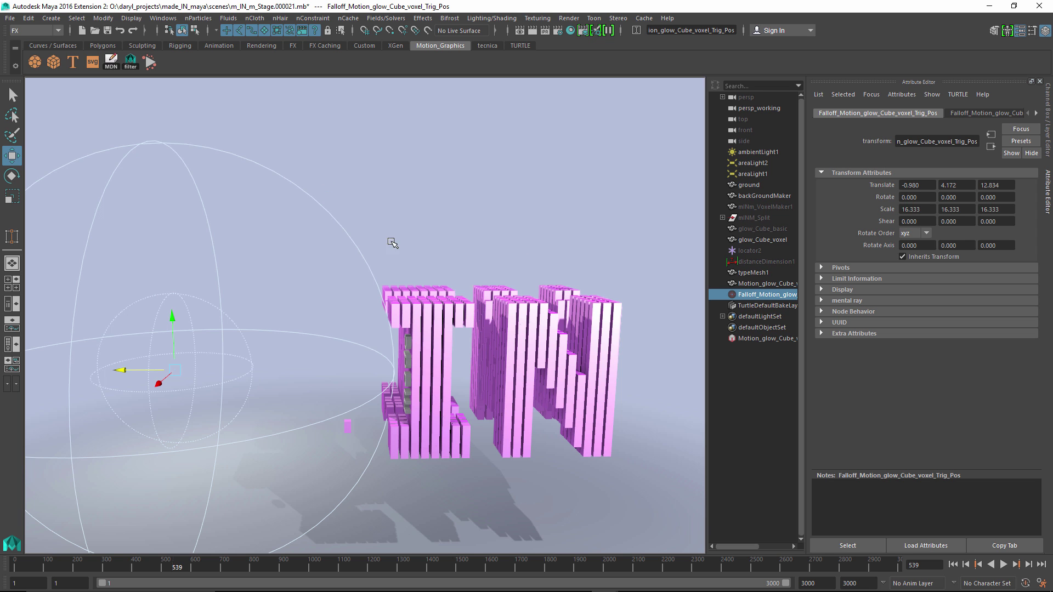
click(995, 113)
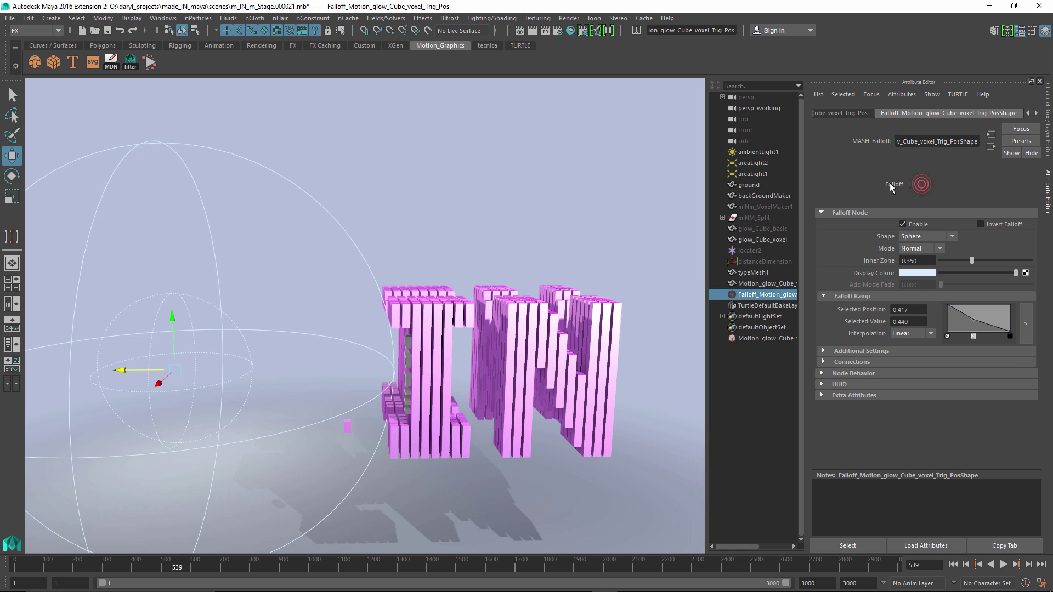
click(981, 224)
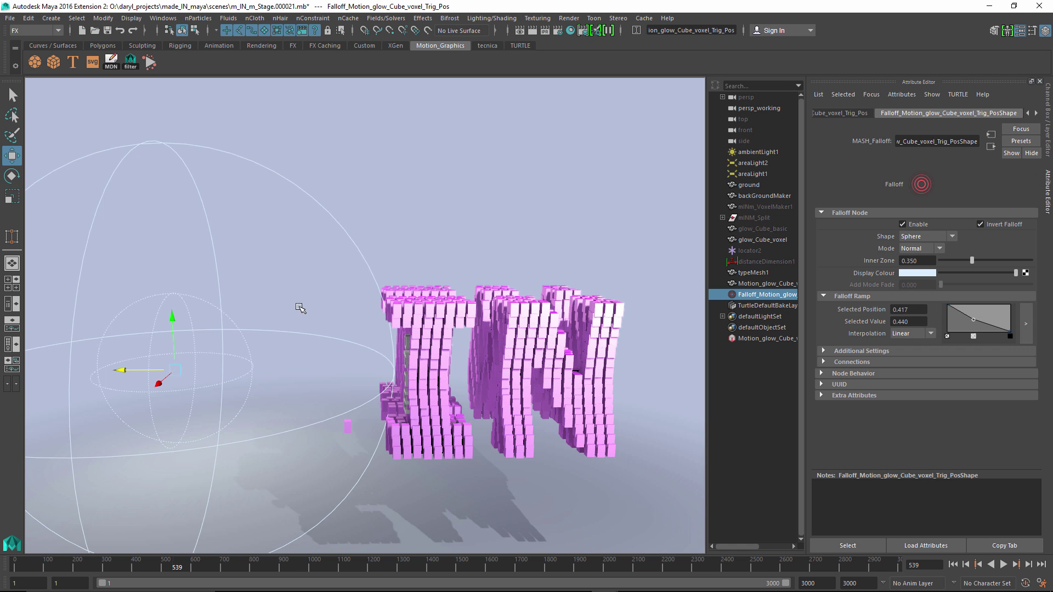
Play the animation and sweep the falloff sphere right onto the letters, then back left past them.
alt+drag(301, 308, 109, 362)
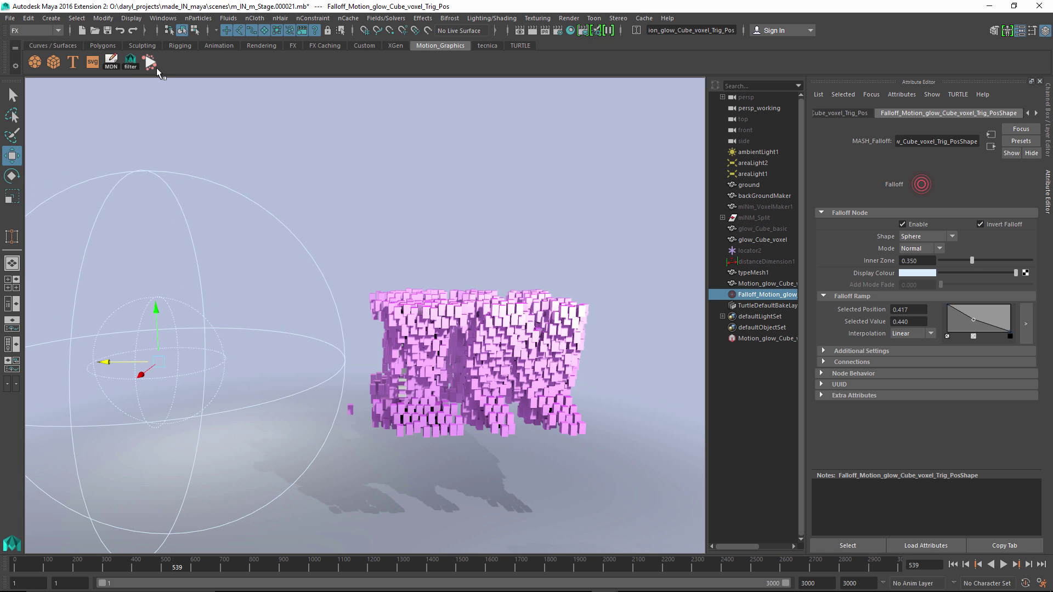
click(151, 63)
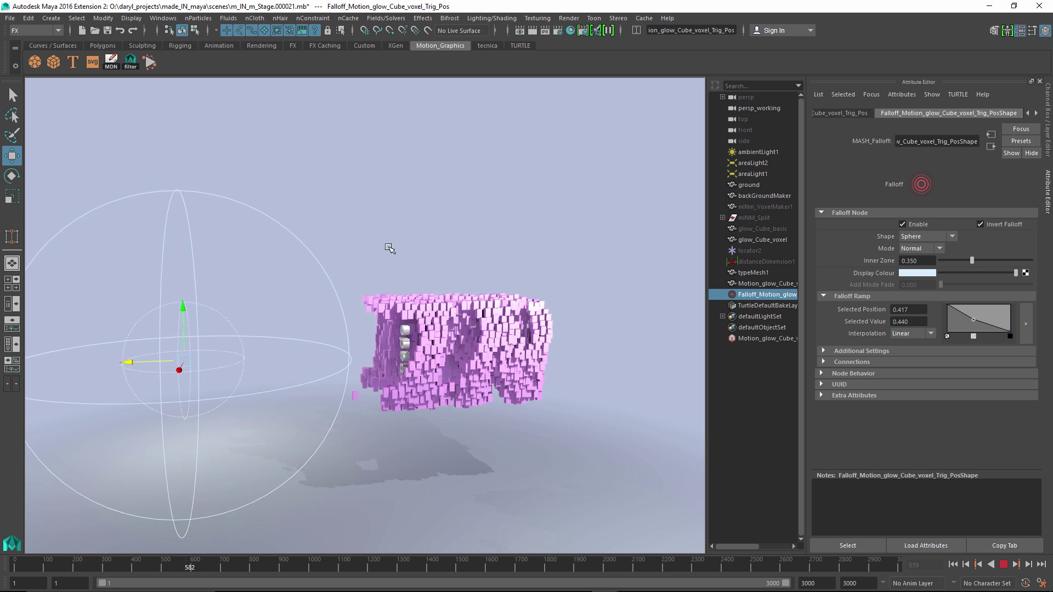
drag(137, 351, 806, 338)
drag(694, 346, 118, 348)
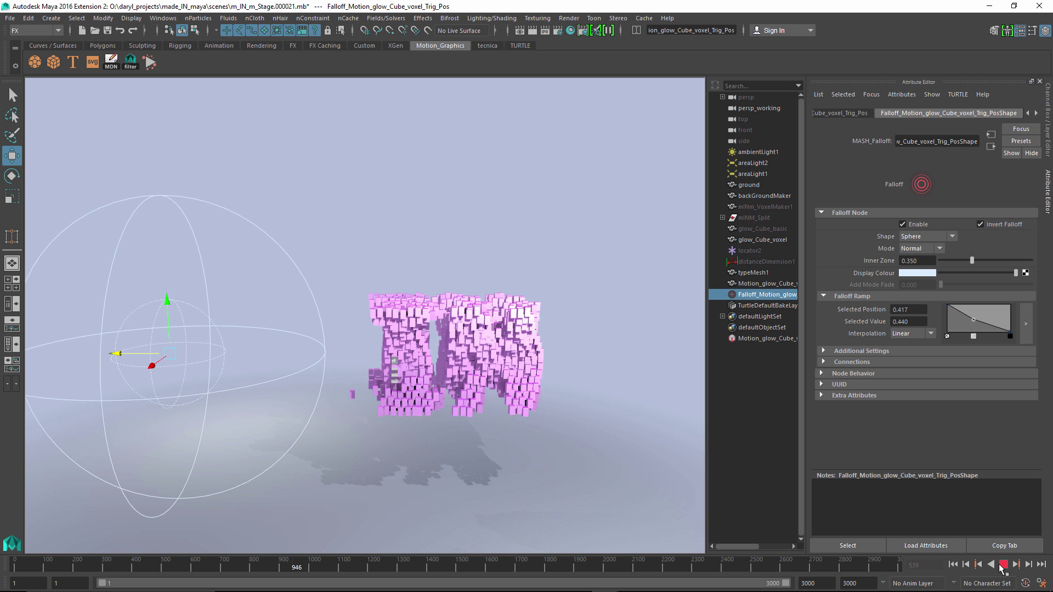
Switch the falloff Mode to Add and sweep the sphere right across the voxel letters.
click(920, 251)
click(922, 268)
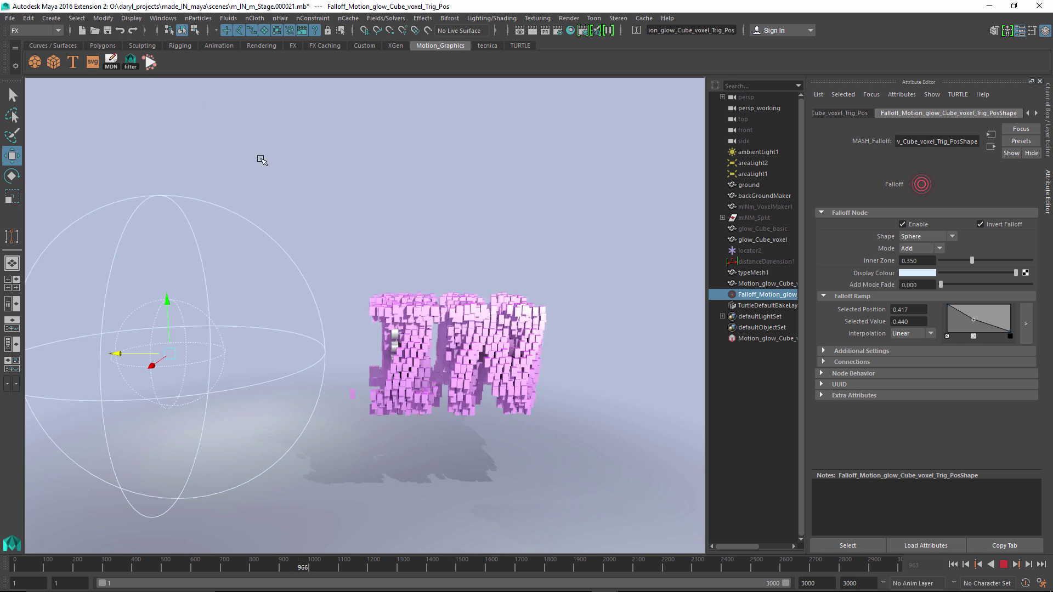
alt+middle_drag(356, 249, 274, 245)
alt+drag(330, 246, 254, 245)
alt+right_drag(329, 247, 470, 254)
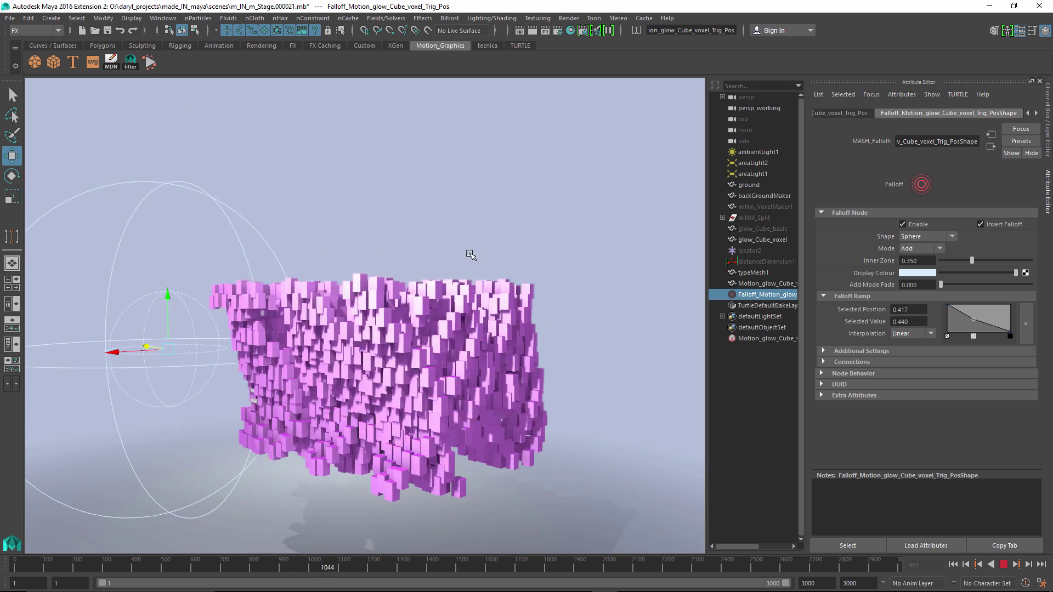
alt+middle_drag(395, 285, 407, 277)
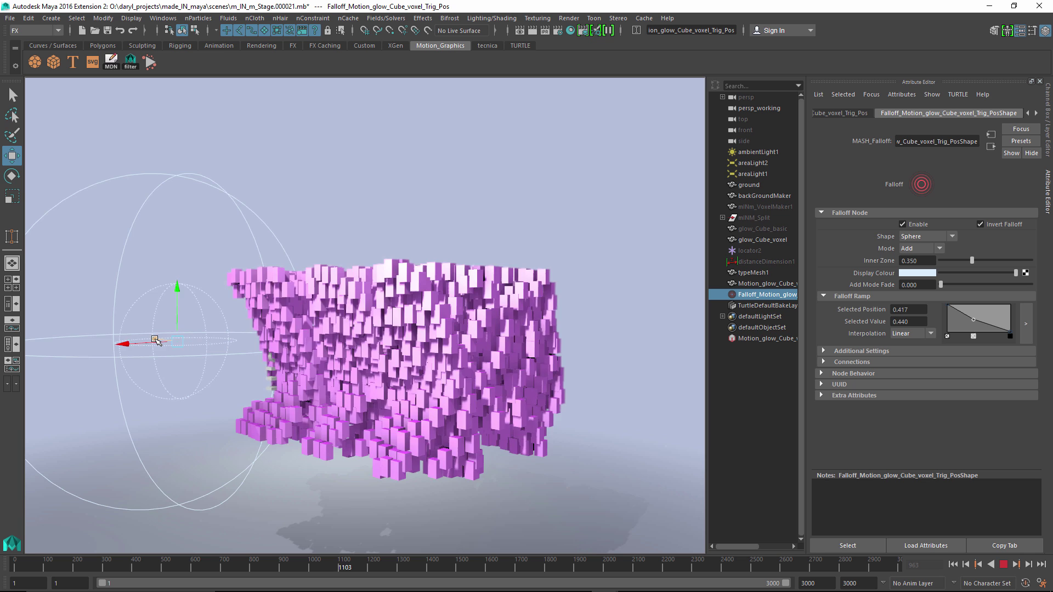
drag(155, 341, 1026, 371)
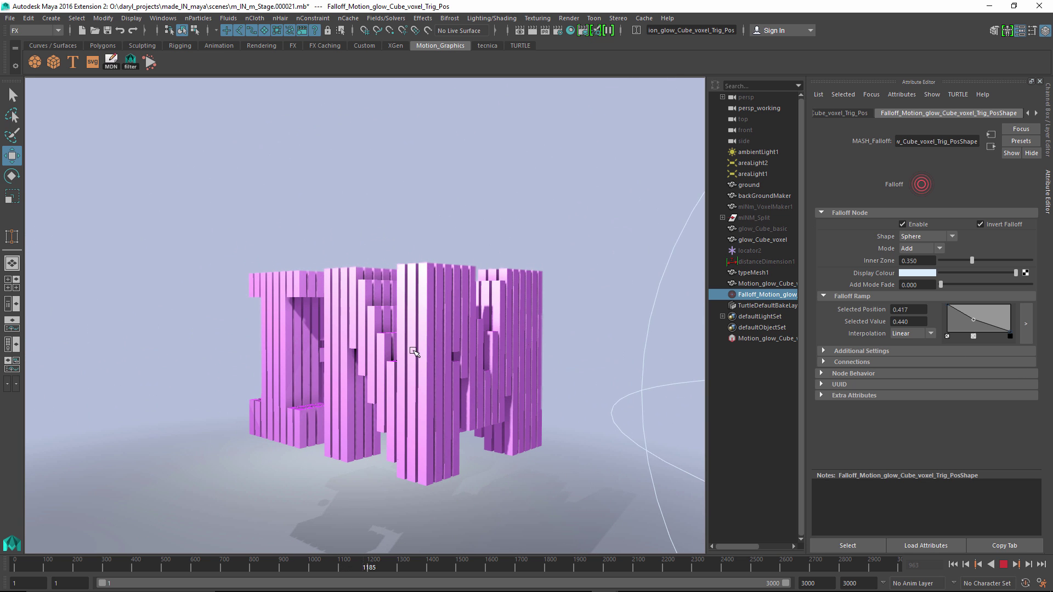
alt+drag(414, 351, 384, 312)
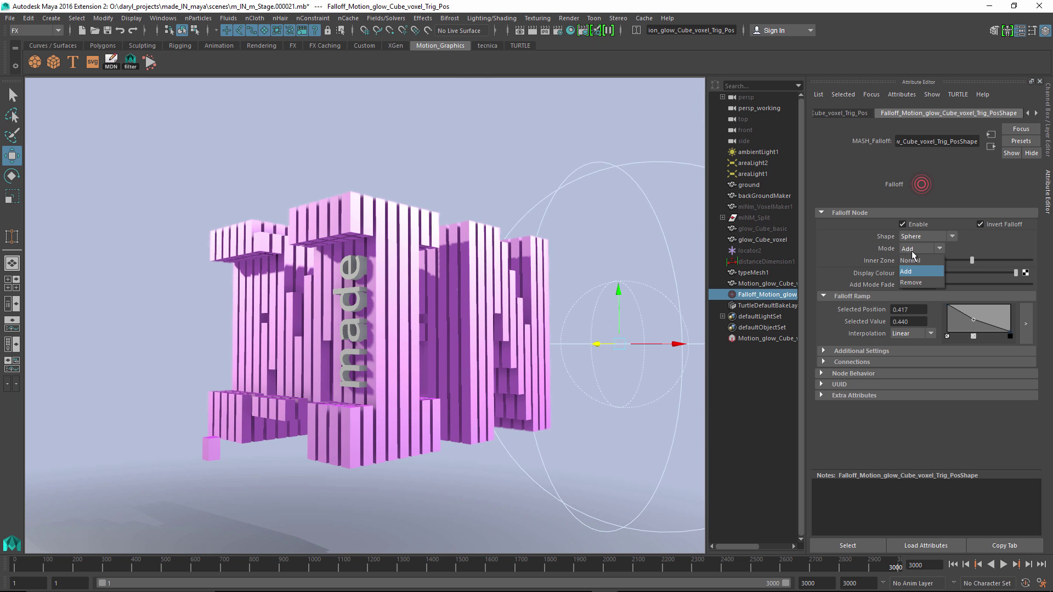
Change the Falloff Node Mode from Add back to Normal.
click(918, 261)
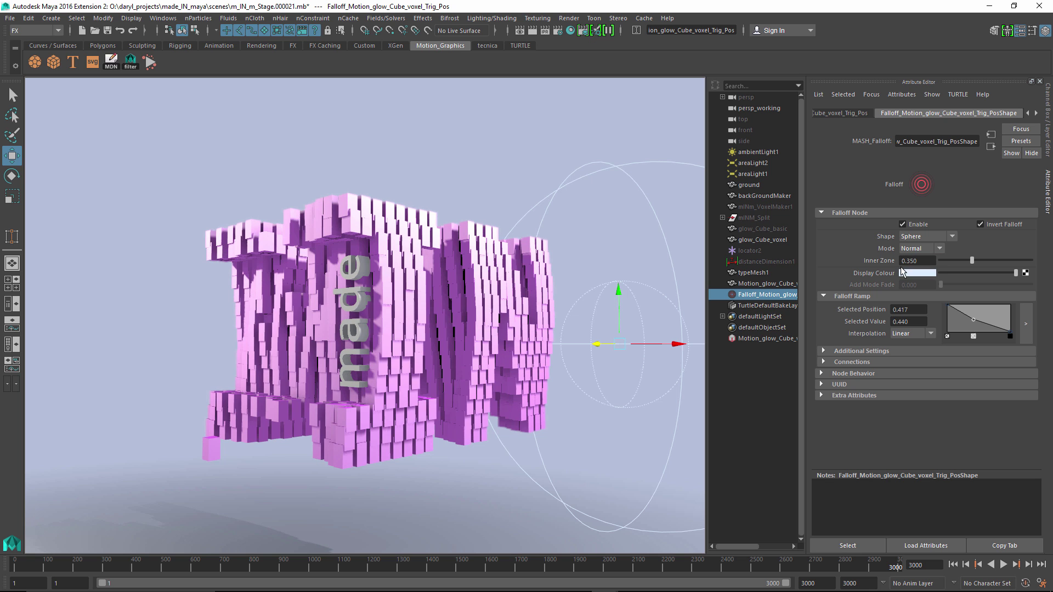